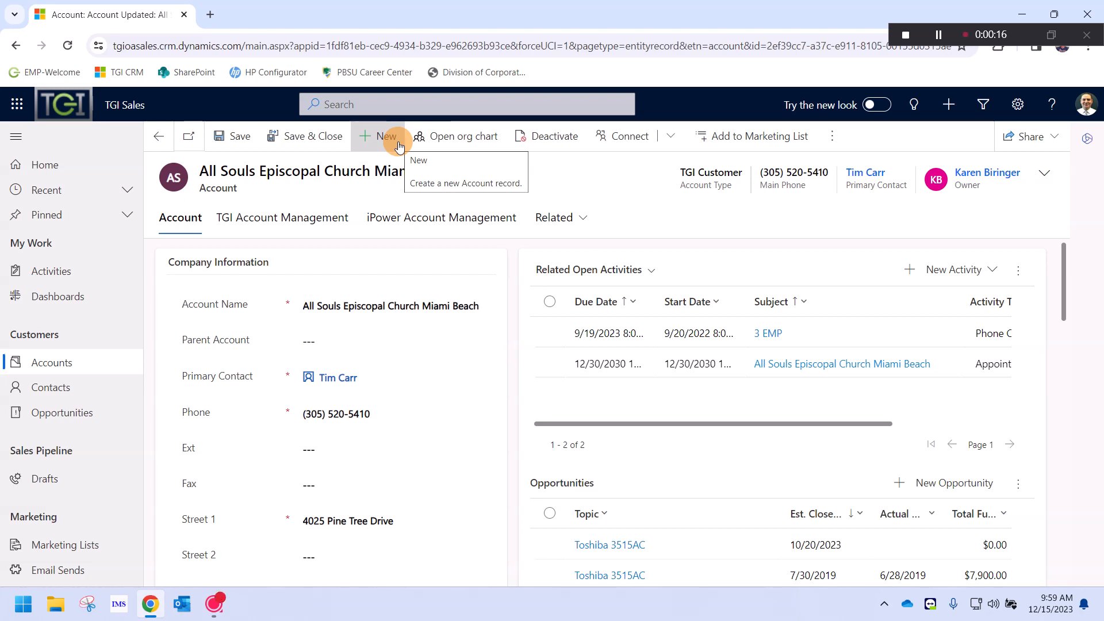
# Point out the saved church account's primary contact and owner in the record header
pyautogui.click(381, 133)
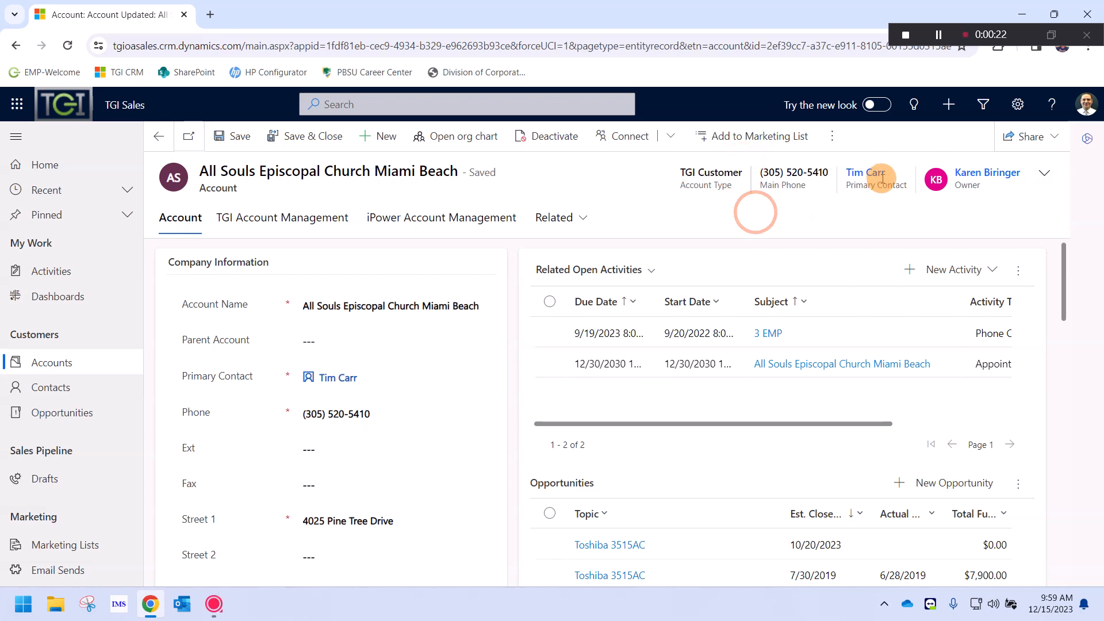
pyautogui.moveTo(893, 171); pyautogui.dragTo(850, 173)
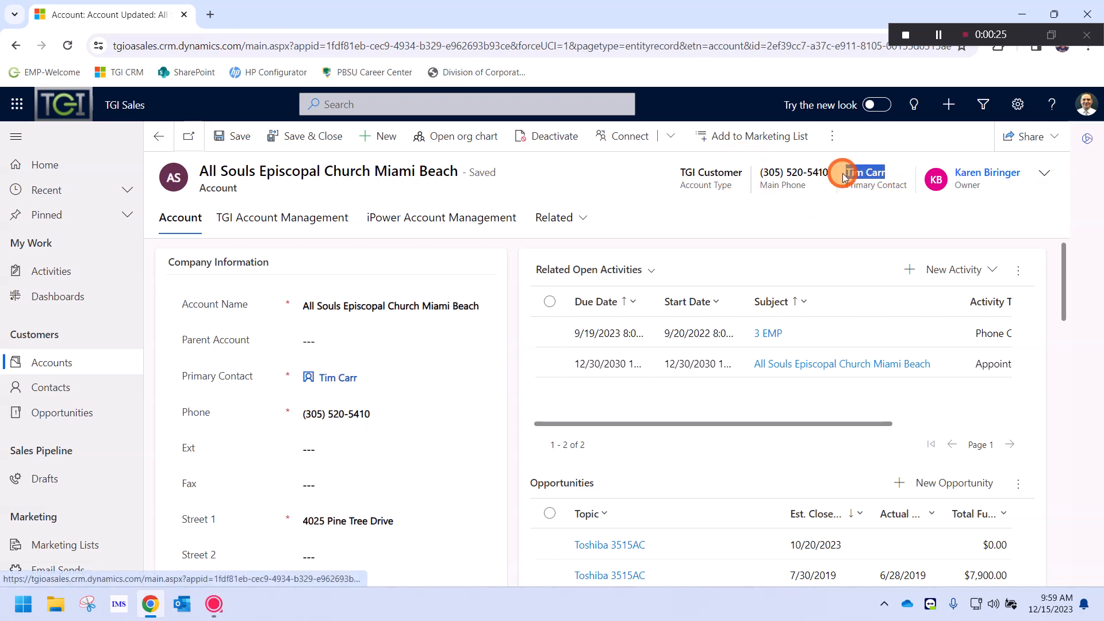
pyautogui.click(837, 224)
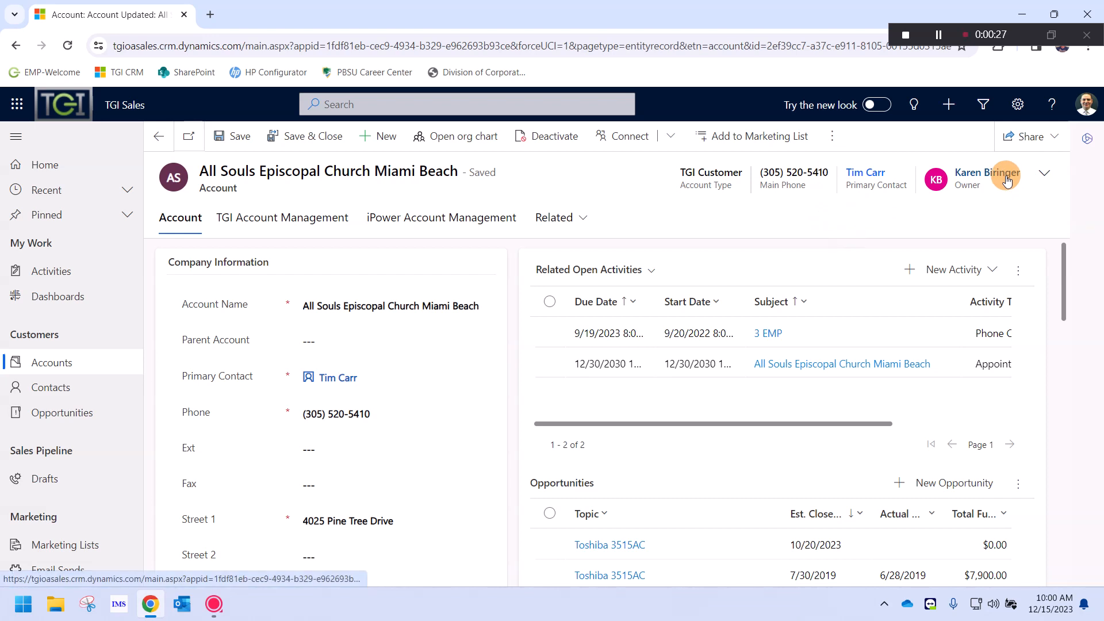
pyautogui.moveTo(1007, 176); pyautogui.dragTo(956, 172)
pyautogui.click(575, 167)
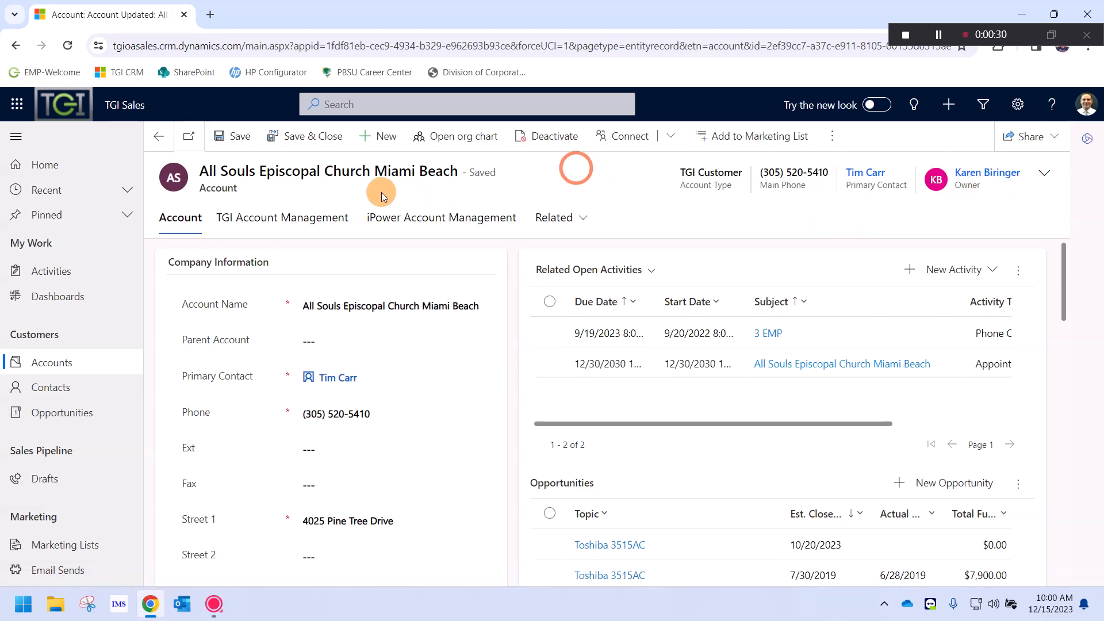
# Note the Account record type, then go to the lead Drafts list under Sales Pipeline
pyautogui.click(310, 184)
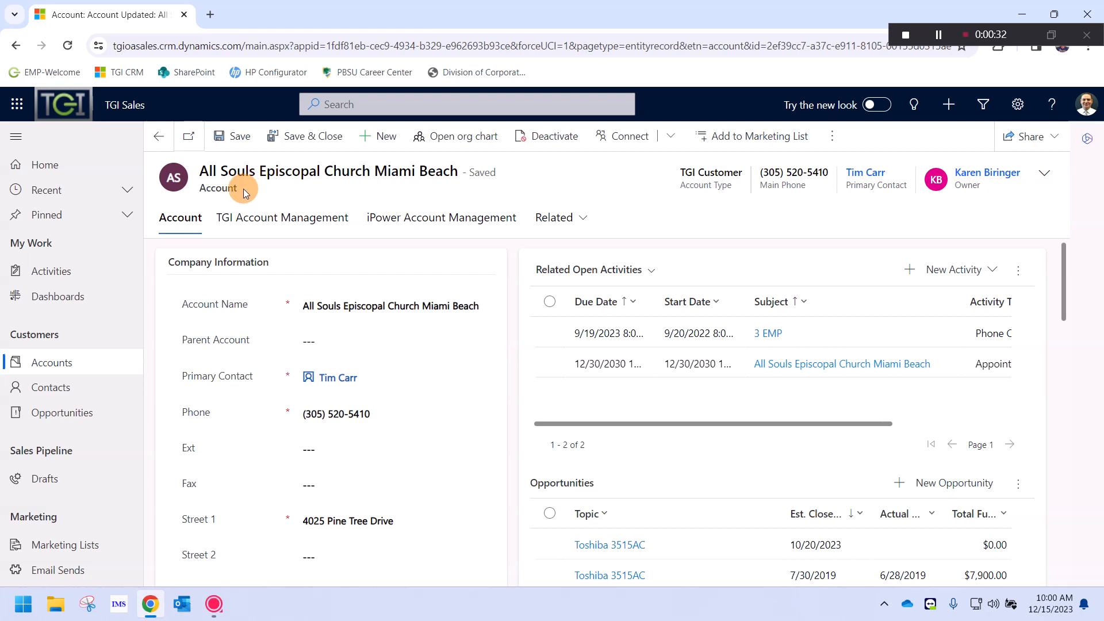
pyautogui.moveTo(243, 189); pyautogui.dragTo(199, 193)
pyautogui.doubleClick(62, 483)
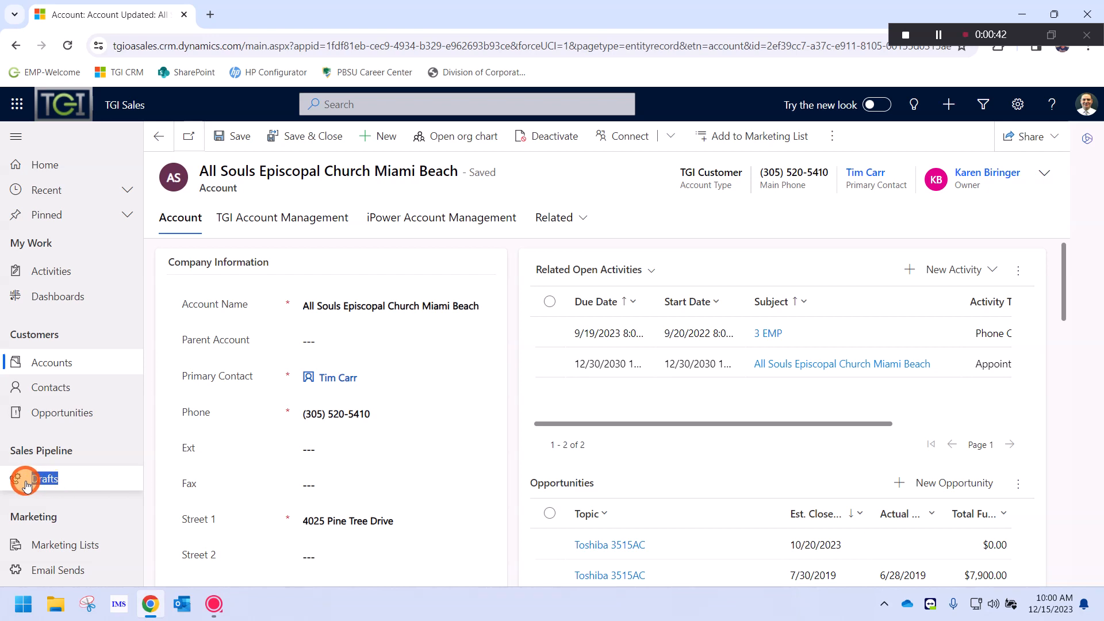
# Load the My Open Drafts view of 1240 draft leads from the sitemap
pyautogui.click(62, 501)
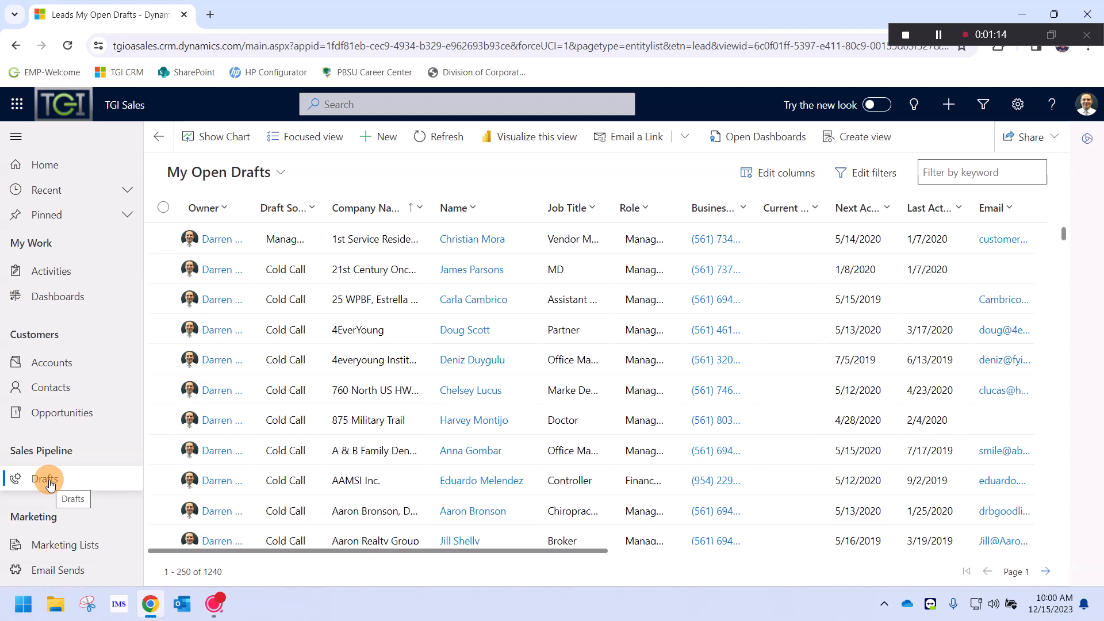
pyautogui.click(50, 481)
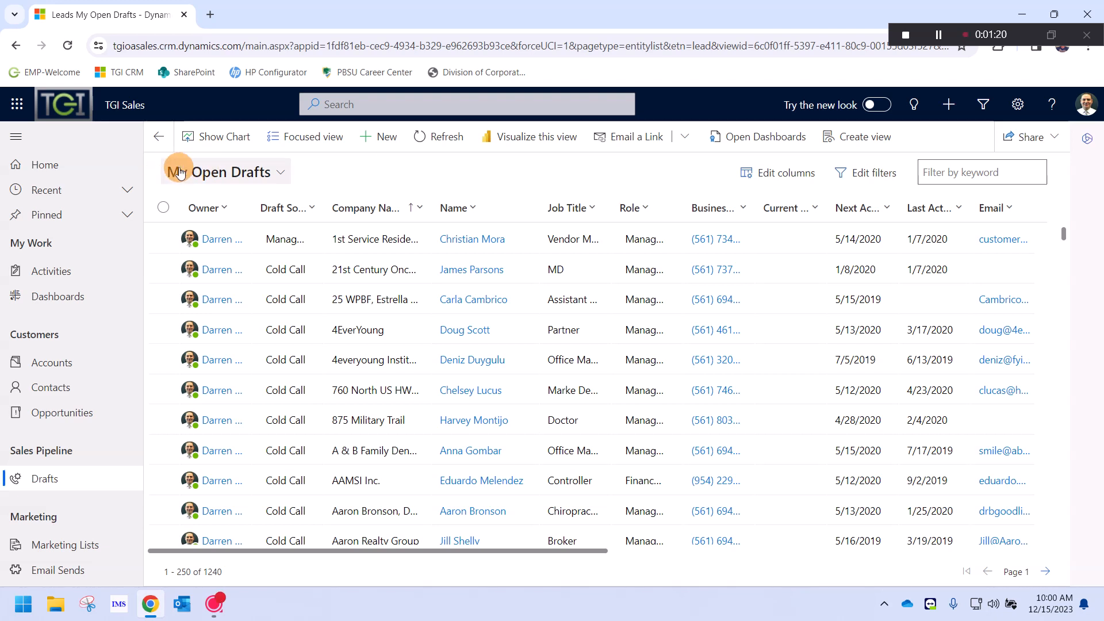
# Start a new lead draft and point out the required First Name and recommended Email fields
pyautogui.click(385, 138)
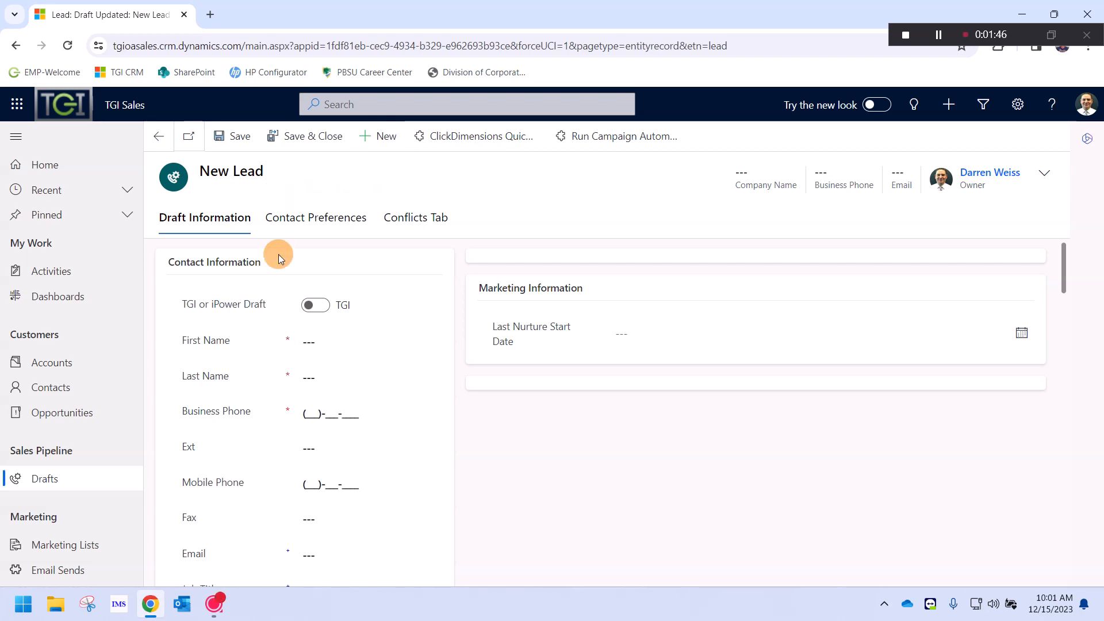
pyautogui.moveTo(273, 171)
pyautogui.mouseDown()
pyautogui.moveTo(206, 171)
pyautogui.moveTo(277, 172)
pyautogui.mouseUp()
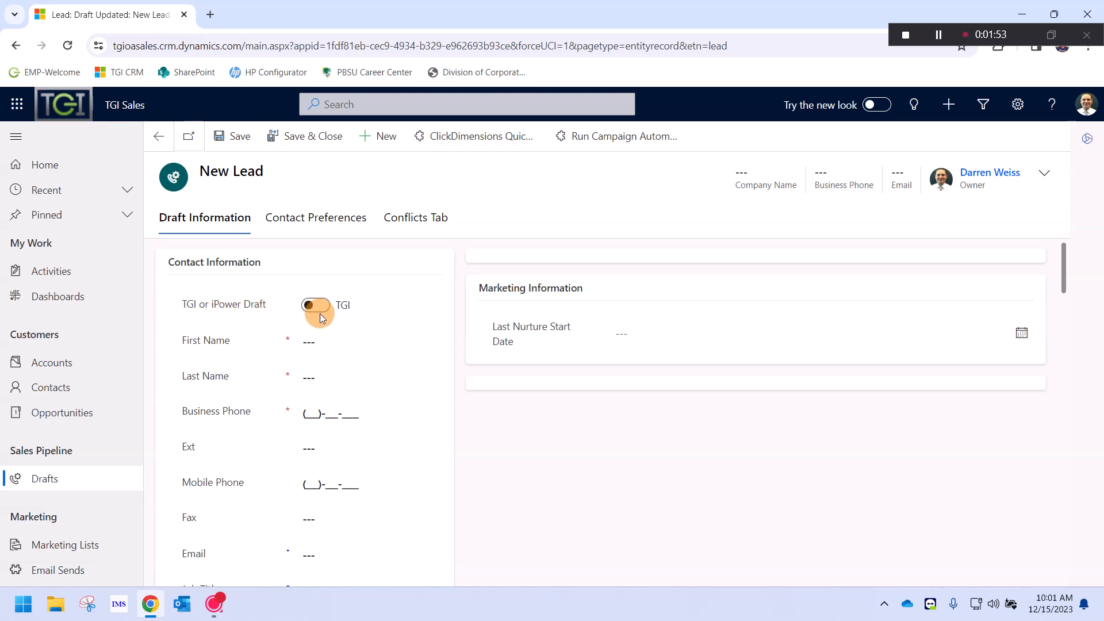
pyautogui.click(293, 335)
pyautogui.click(285, 320)
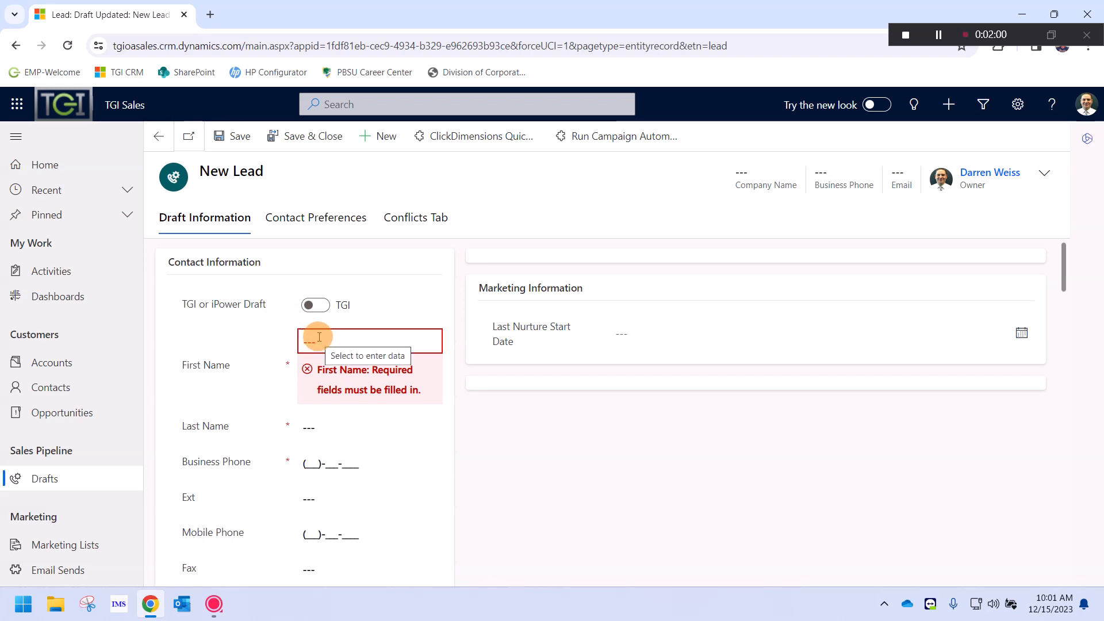
pyautogui.scroll(-4, 243, 379)
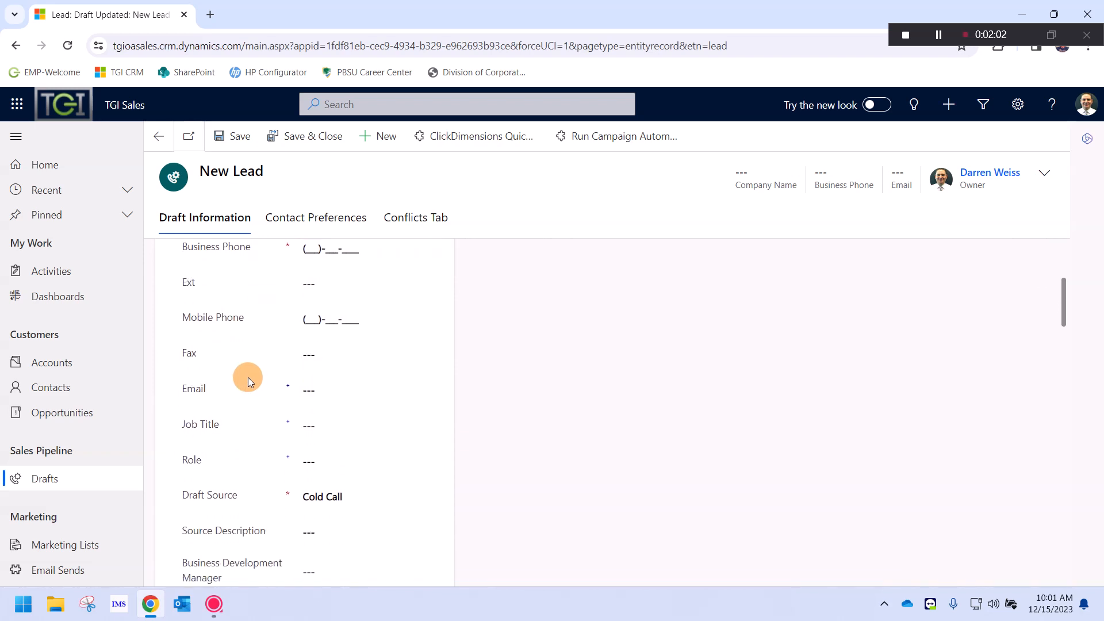
pyautogui.doubleClick(291, 385)
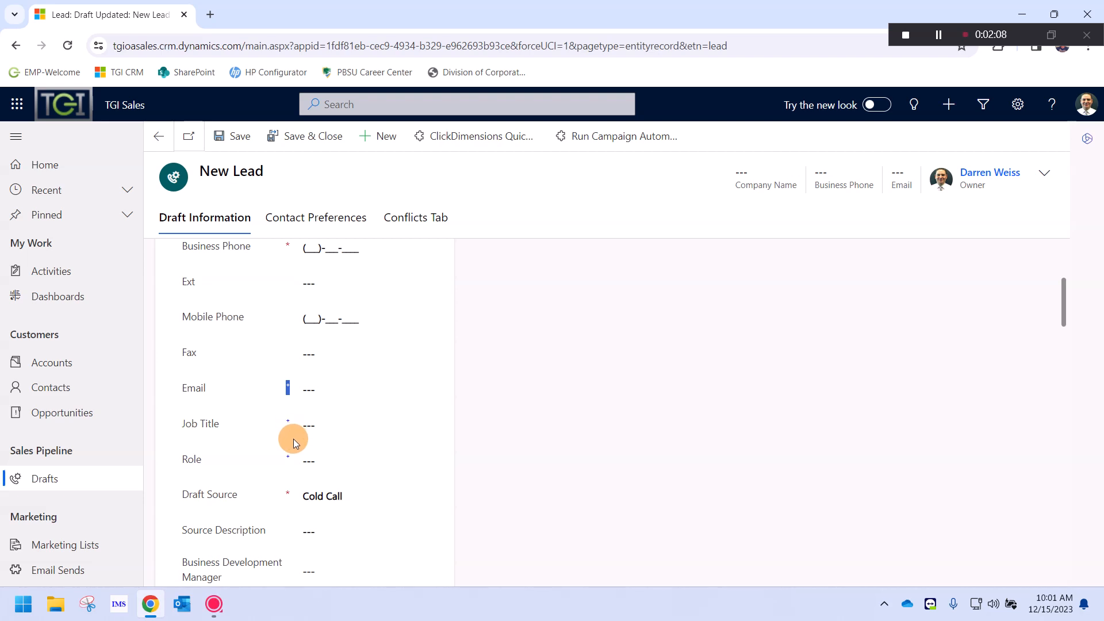
pyautogui.click(295, 390)
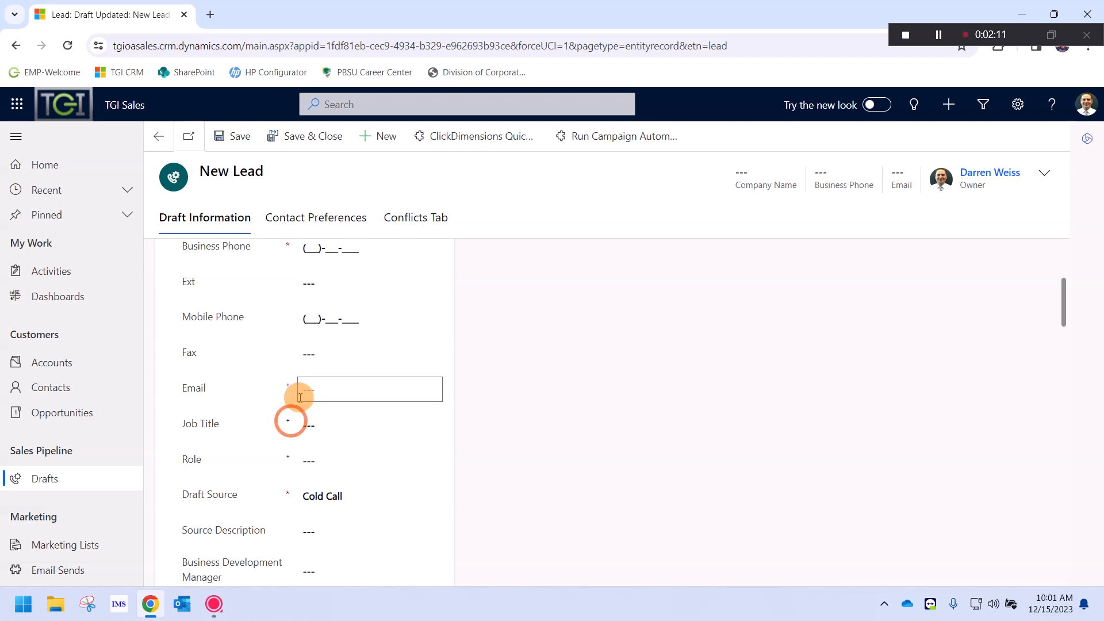
pyautogui.scroll(4, 296, 396)
pyautogui.scroll(-7, 295, 402)
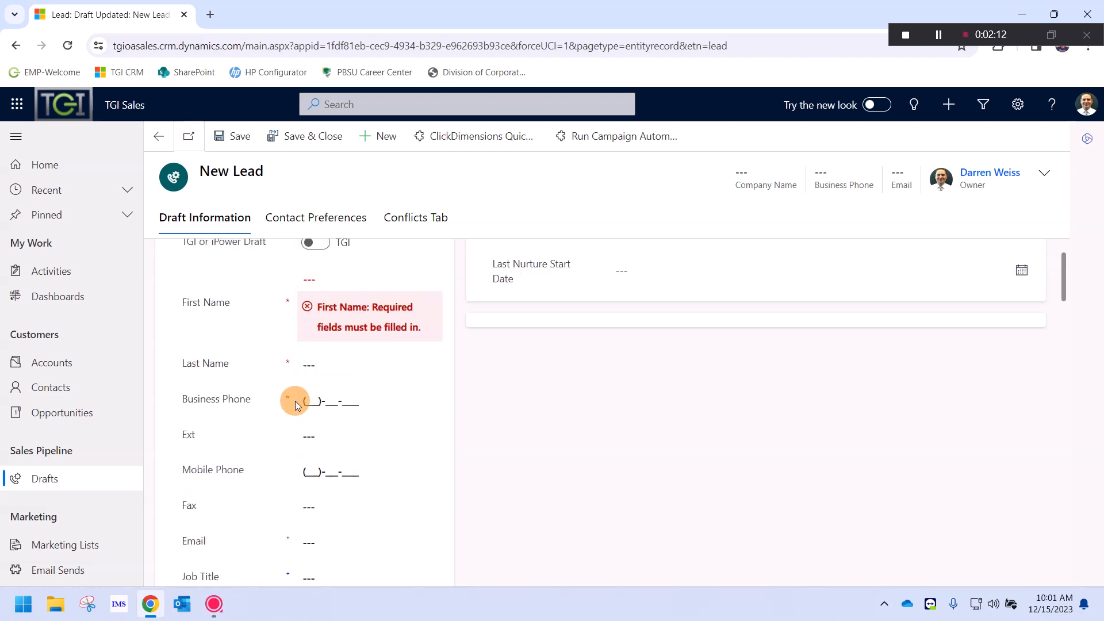
pyautogui.scroll(-1, 298, 397)
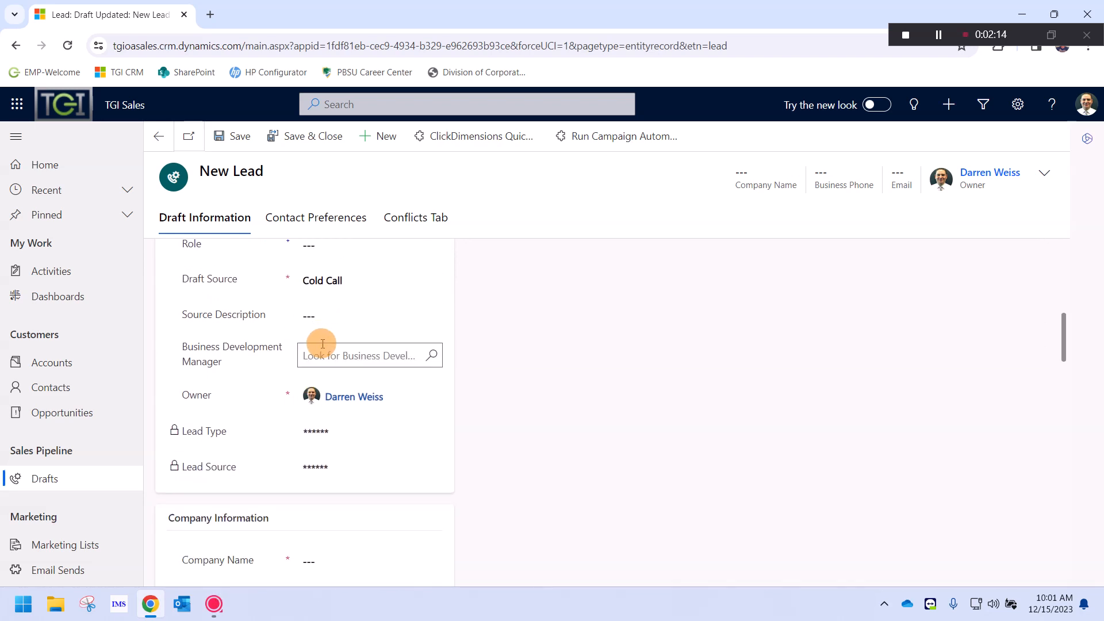
pyautogui.moveTo(360, 402)
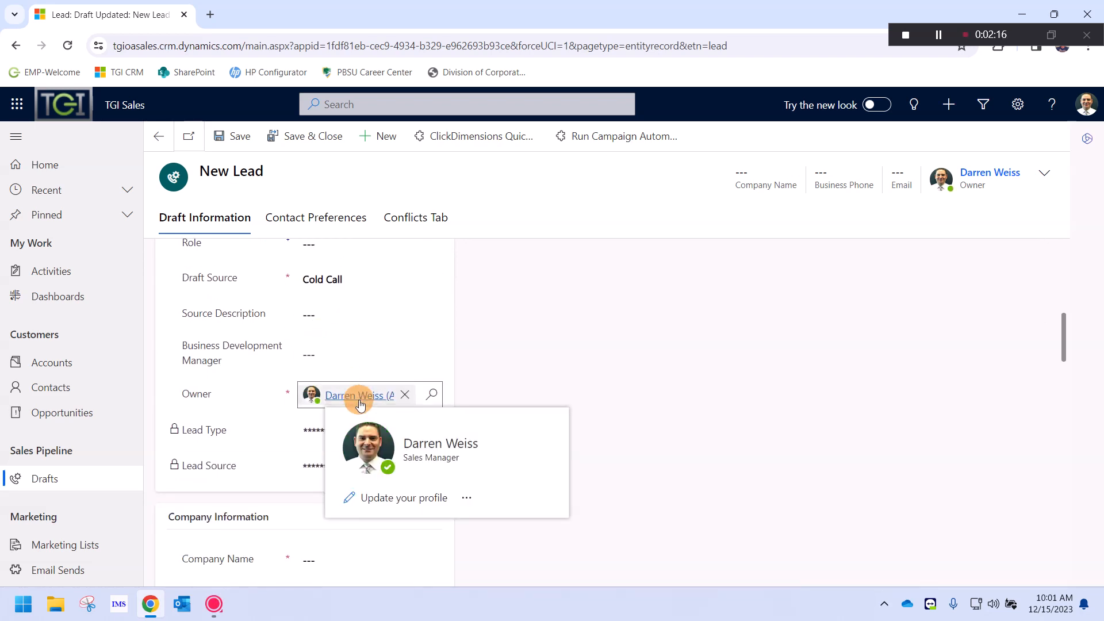
pyautogui.scroll(-4, 359, 401)
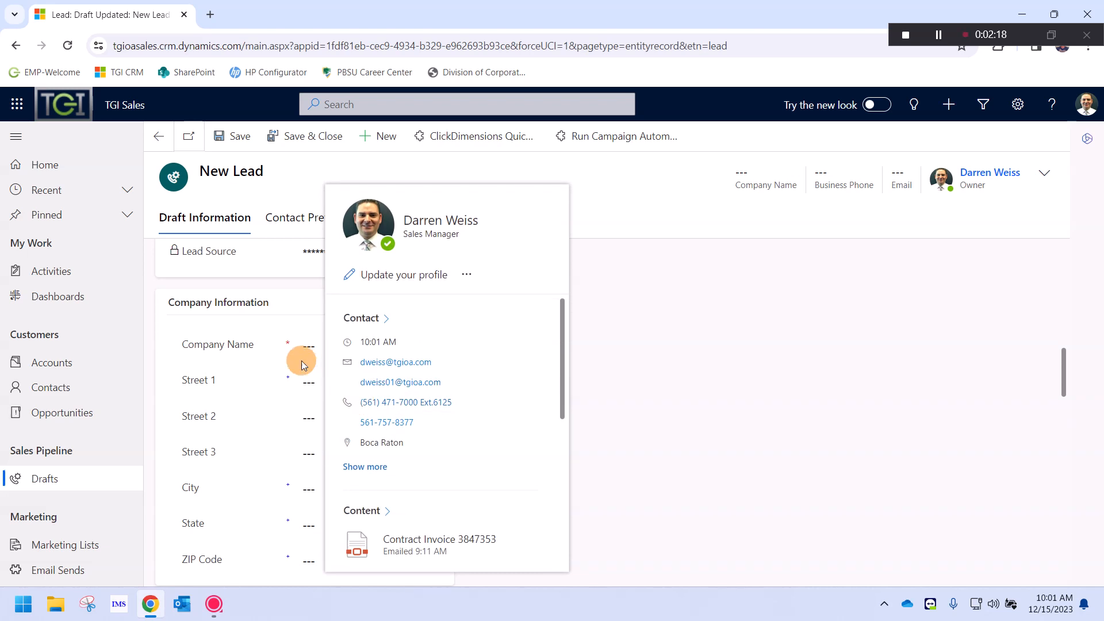
pyautogui.scroll(-2, 278, 374)
pyautogui.scroll(-6, 211, 440)
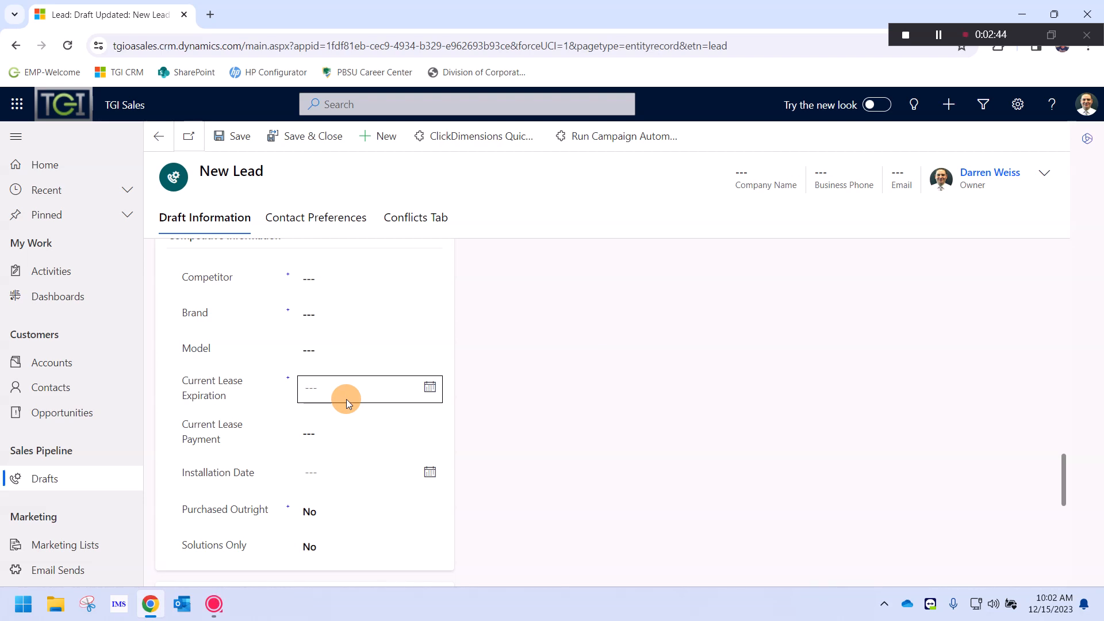
pyautogui.scroll(15, 537, 320)
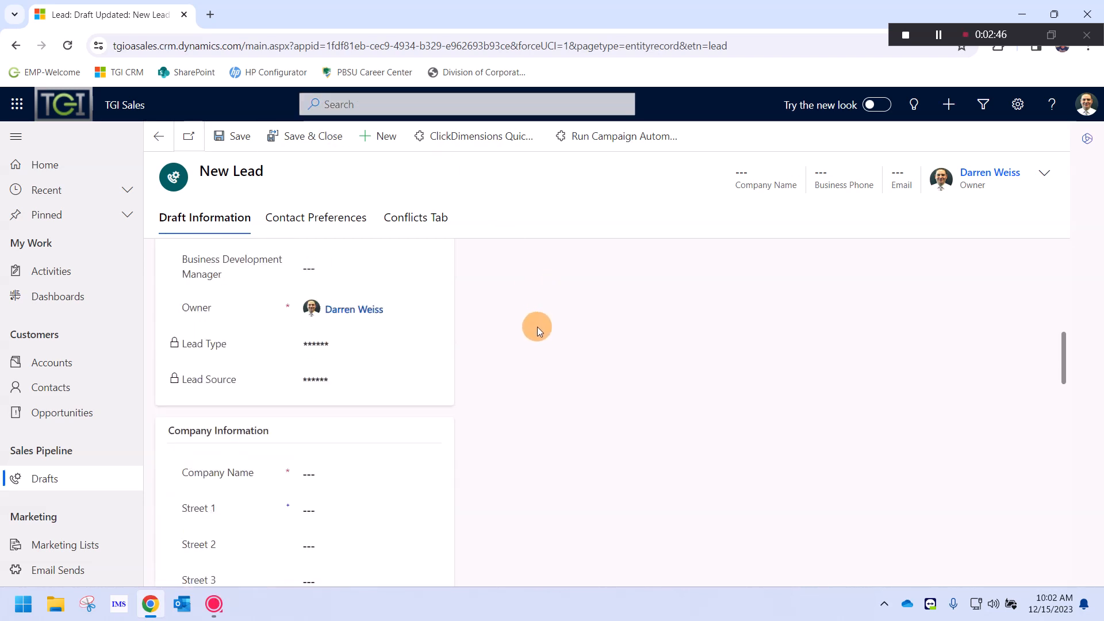
pyautogui.scroll(4, 517, 316)
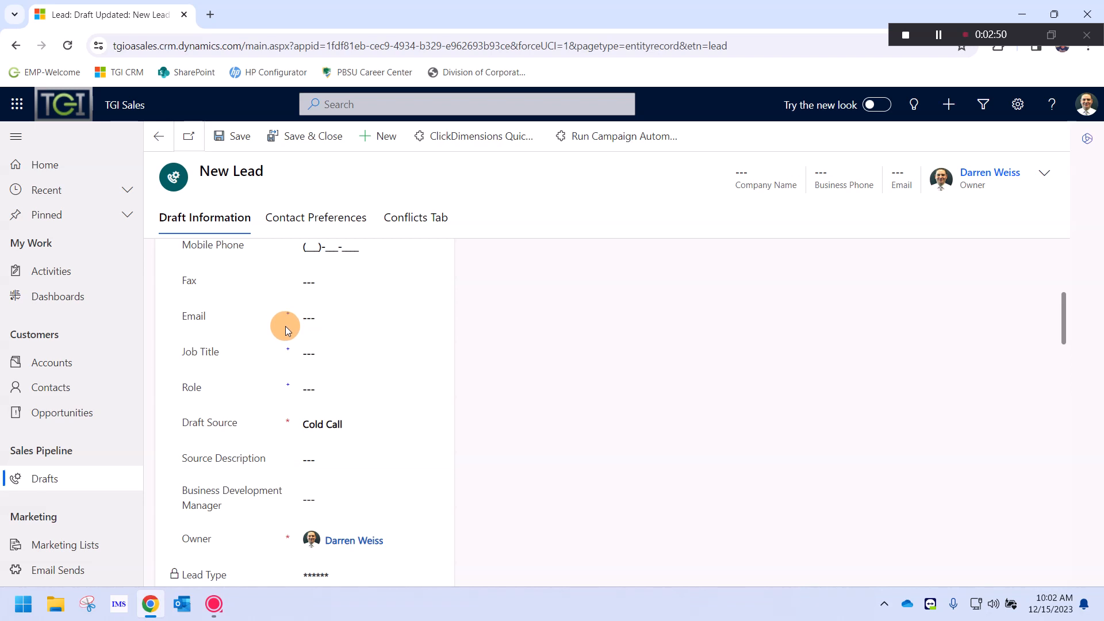
pyautogui.scroll(5, 306, 390)
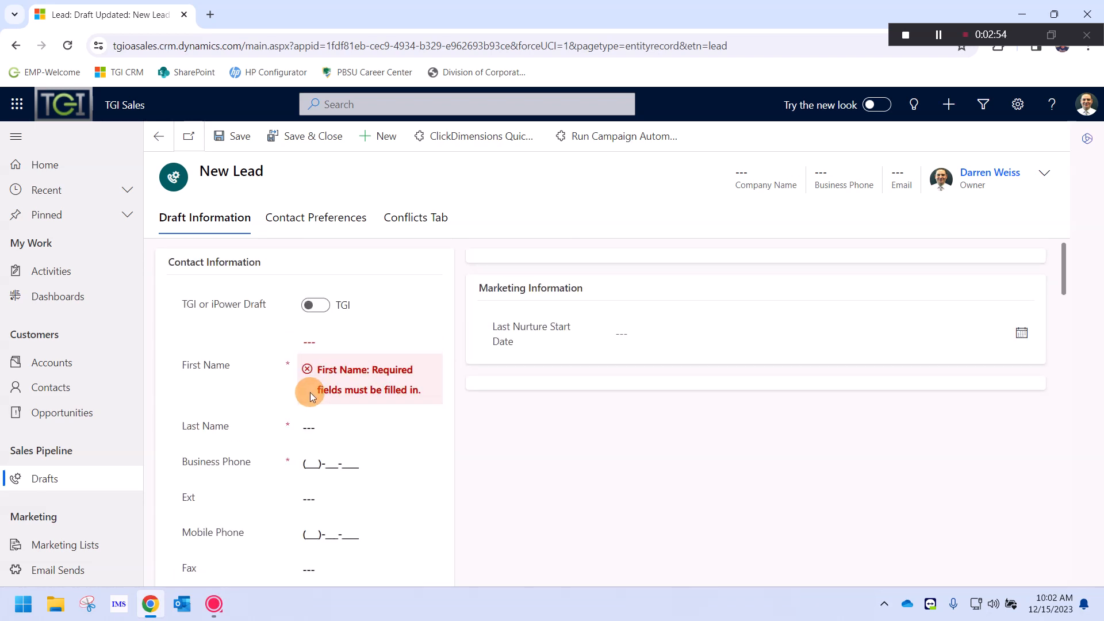
pyautogui.scroll(-4, 309, 391)
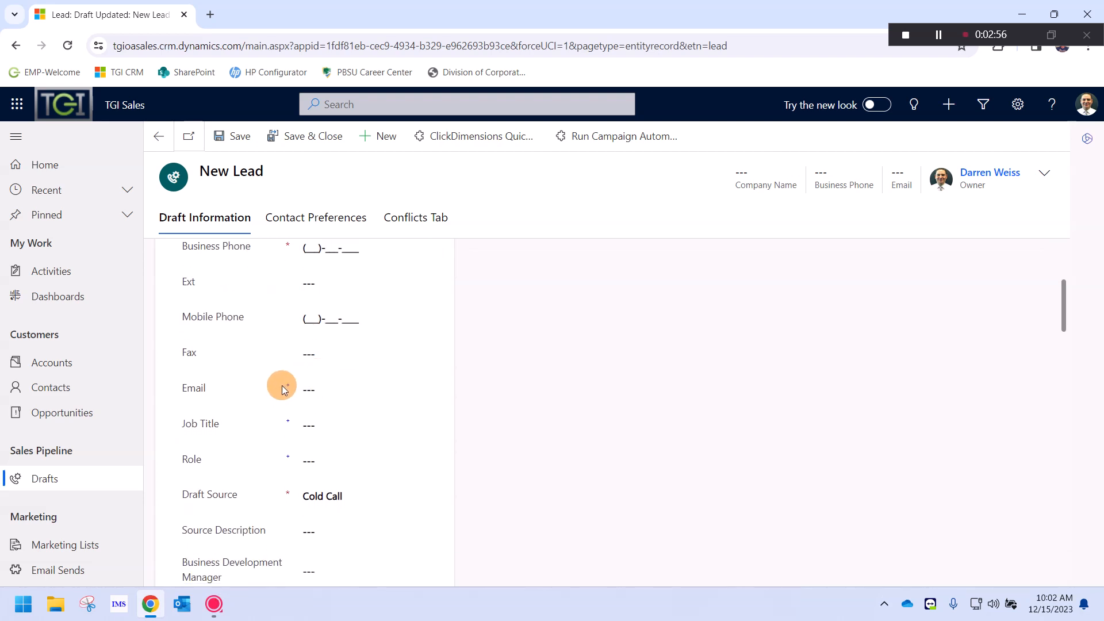
# Review the New Lead form's recommended Email and Job Title fields and the sections below
pyautogui.doubleClick(287, 386)
pyautogui.click(289, 420)
pyautogui.scroll(-7, 289, 418)
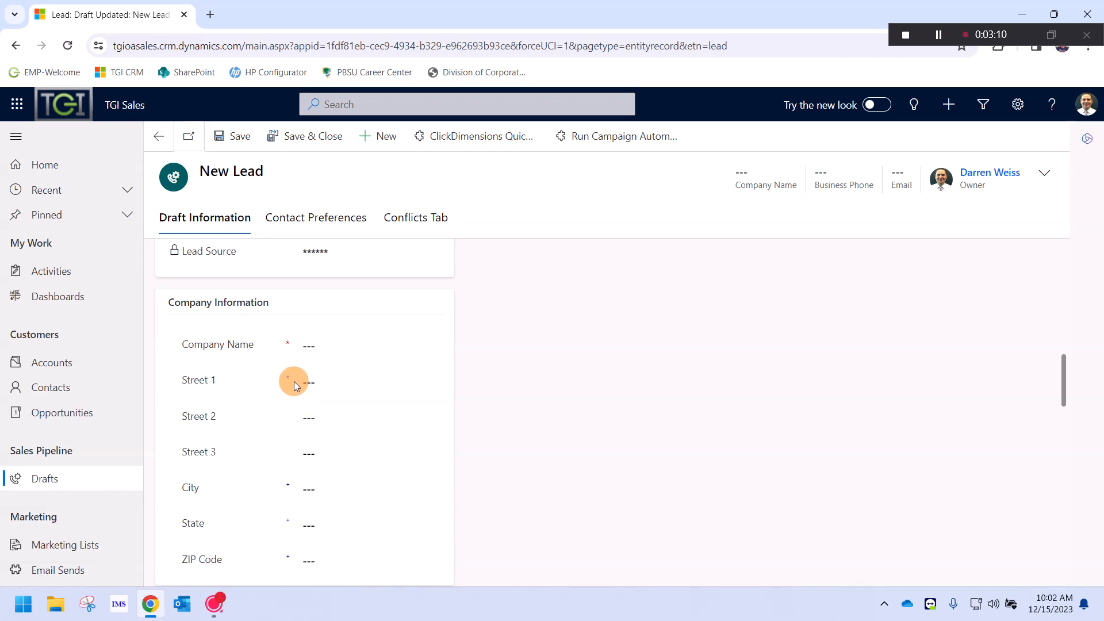
pyautogui.moveTo(291, 379); pyautogui.dragTo(285, 380)
pyautogui.scroll(-1, 290, 391)
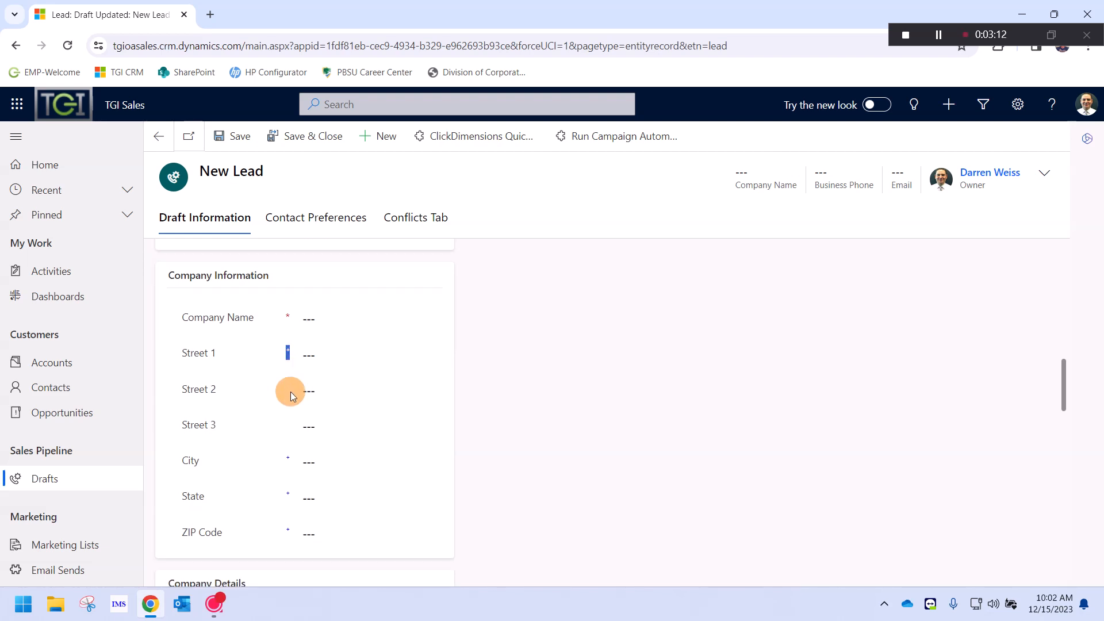
pyautogui.scroll(-3, 290, 392)
pyautogui.scroll(-3, 288, 393)
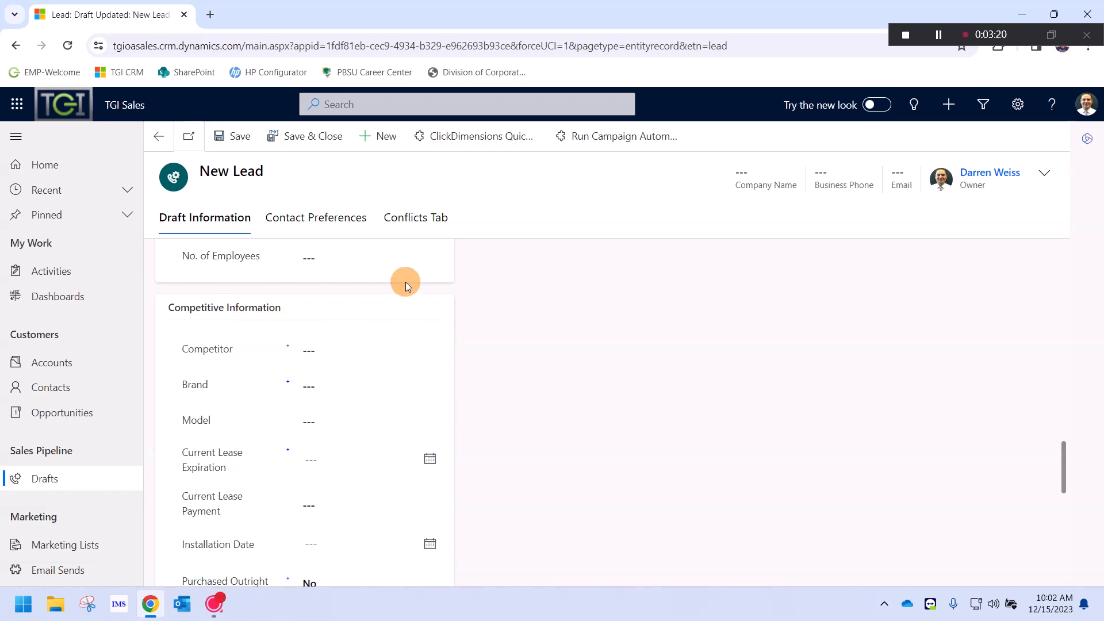
pyautogui.scroll(20, 345, 357)
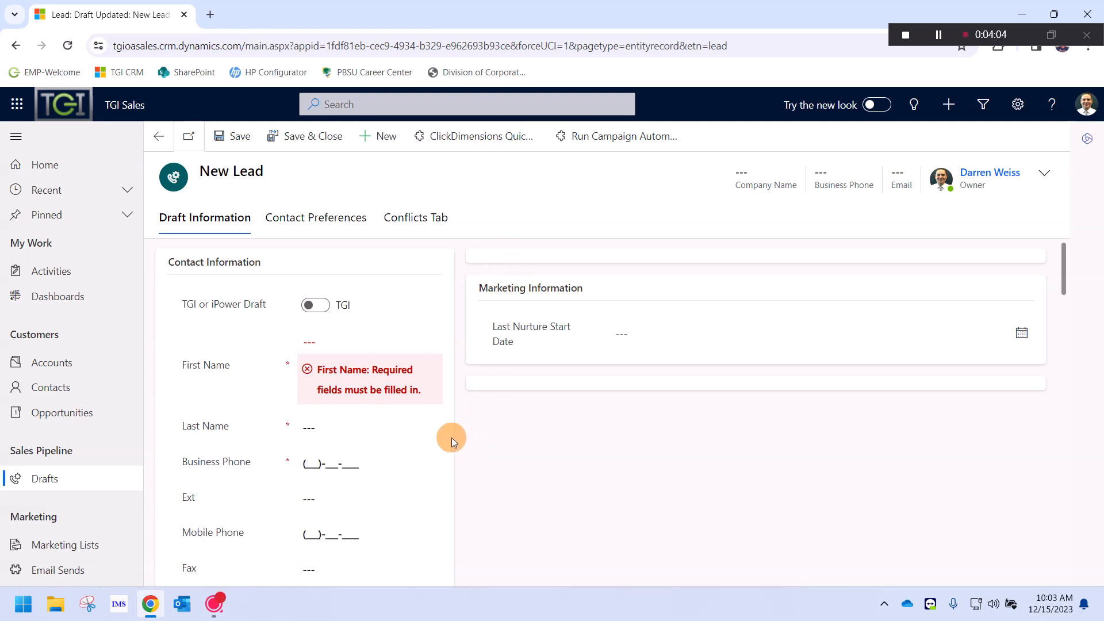
# Clear the stray text selection and return to the My Open Drafts list
pyautogui.moveTo(274, 182); pyautogui.dragTo(206, 166)
pyautogui.click(289, 175)
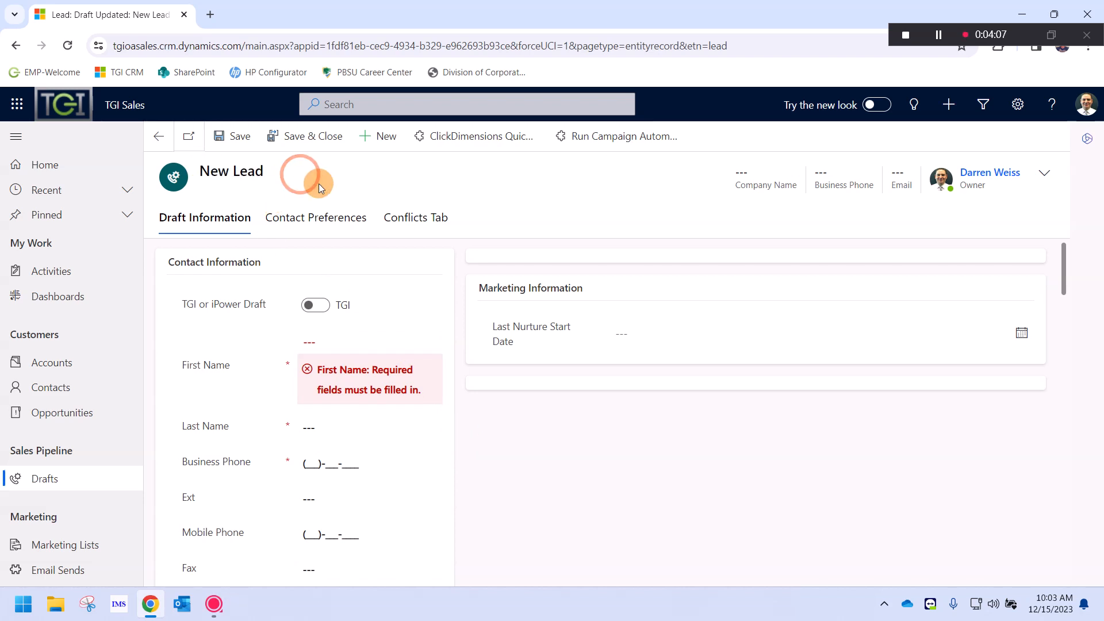
pyautogui.click(388, 108)
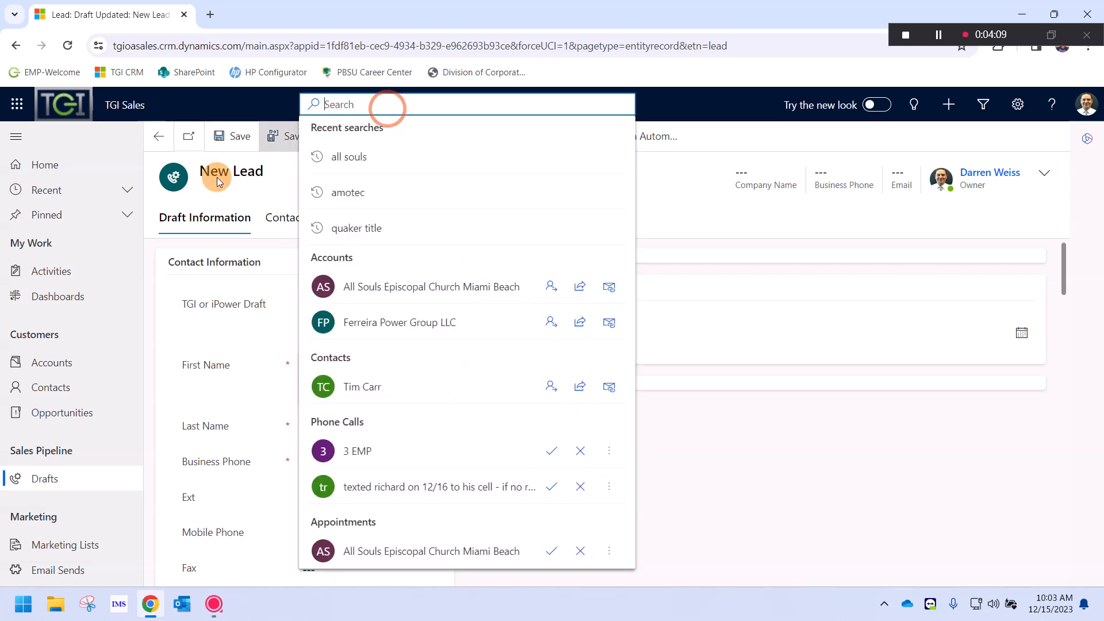
pyautogui.click(56, 486)
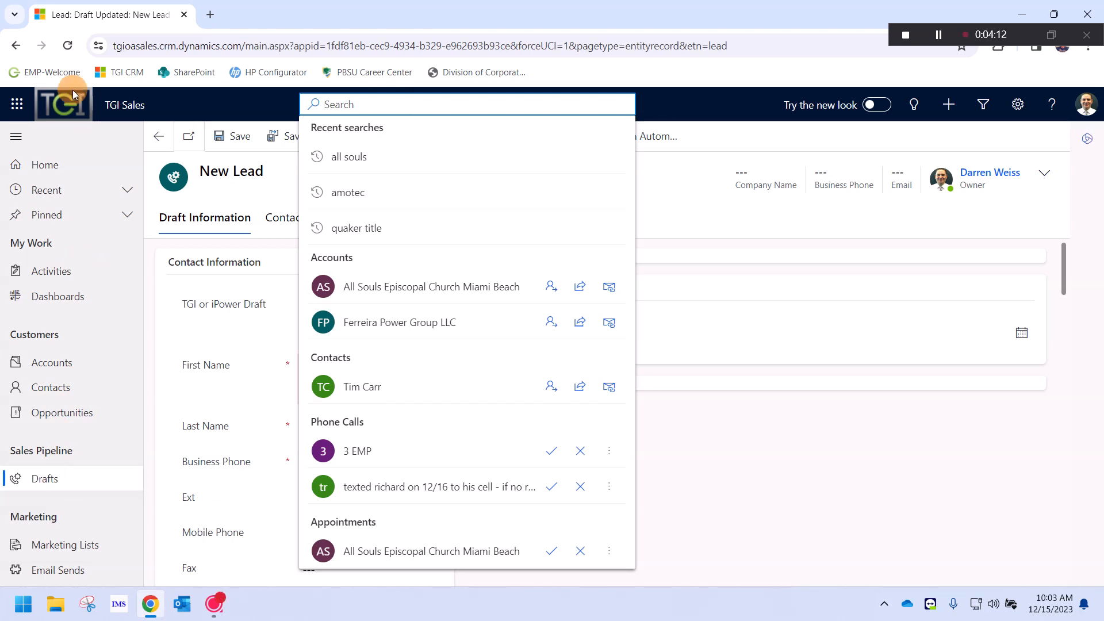
# Search 'all souls' and open the All Souls Episcopal Church Miami Beach account
pyautogui.click(15, 46)
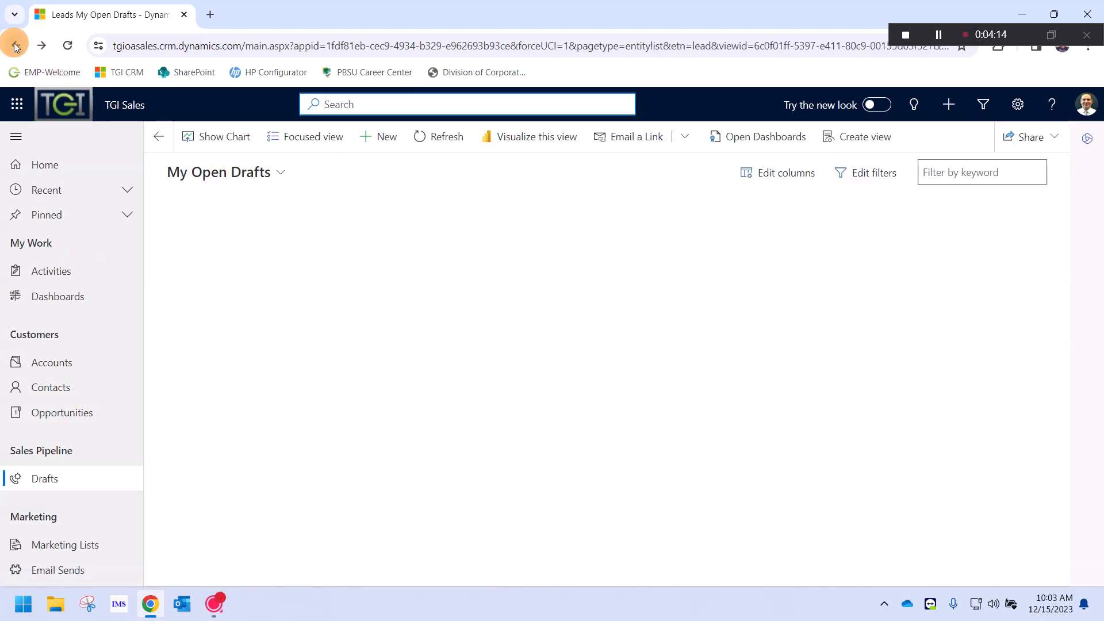
pyautogui.write('all souls')
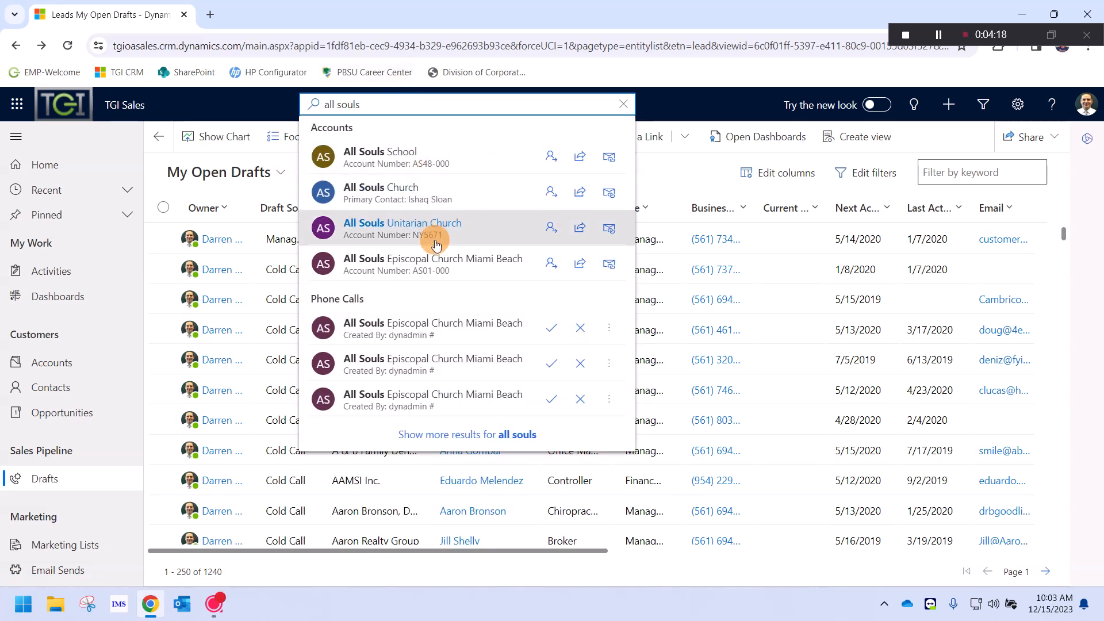
pyautogui.click(427, 260)
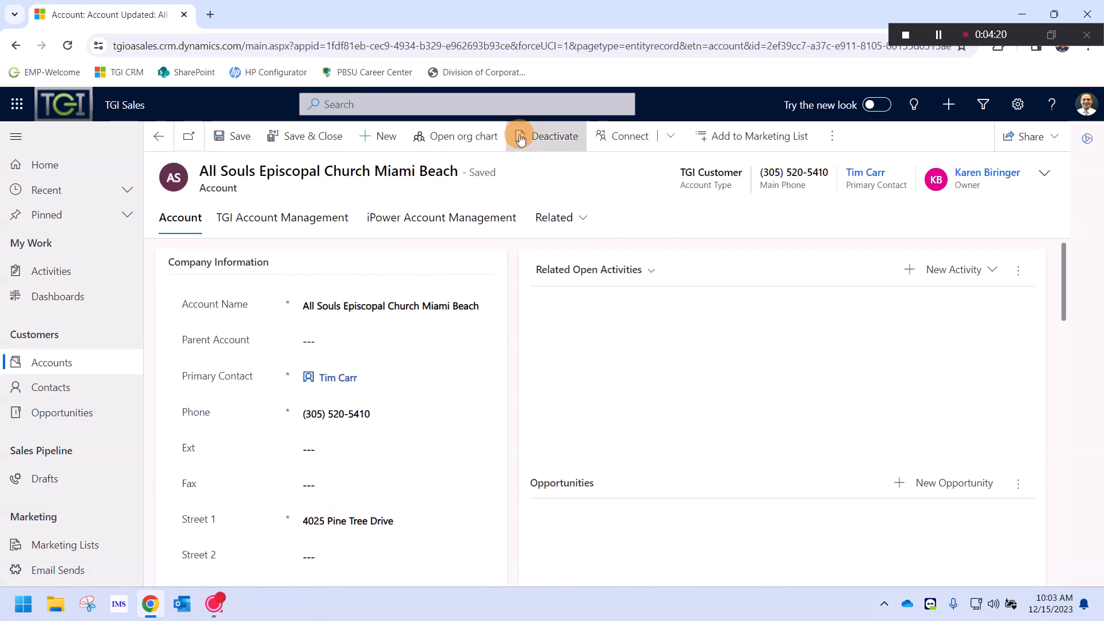
pyautogui.tripleClick(192, 194)
pyautogui.click(193, 195)
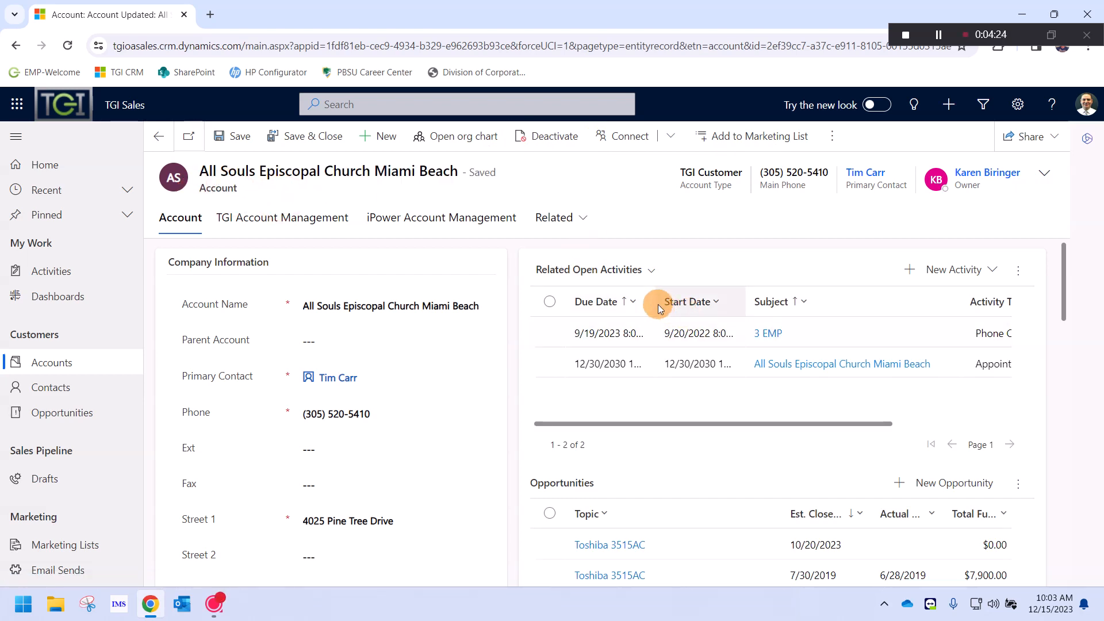
pyautogui.tripleClick(526, 268)
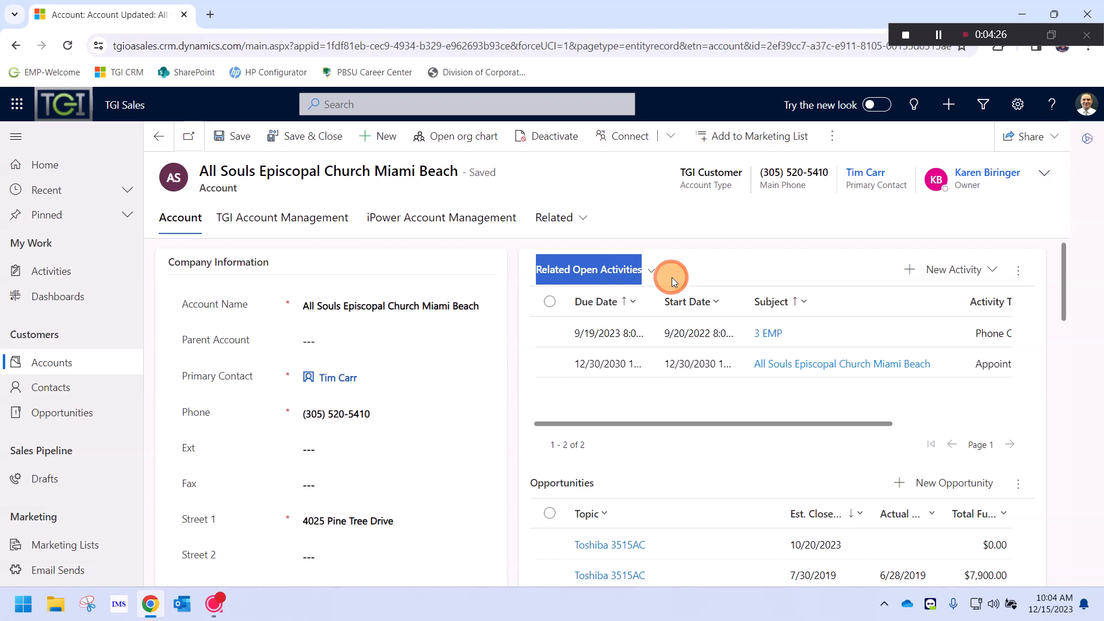
pyautogui.click(652, 276)
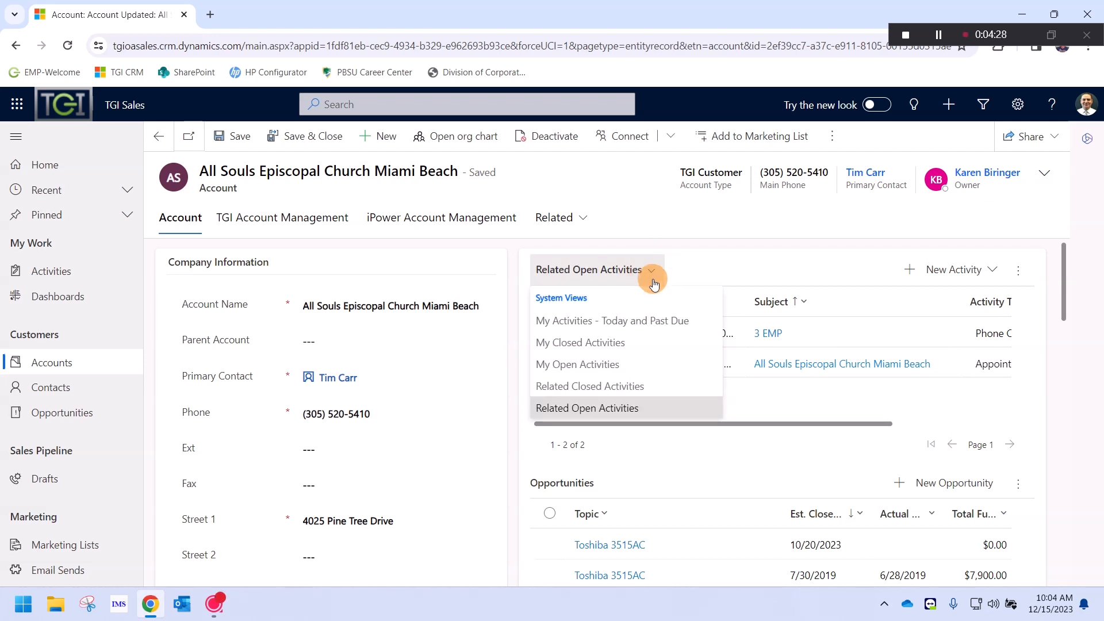
pyautogui.click(577, 366)
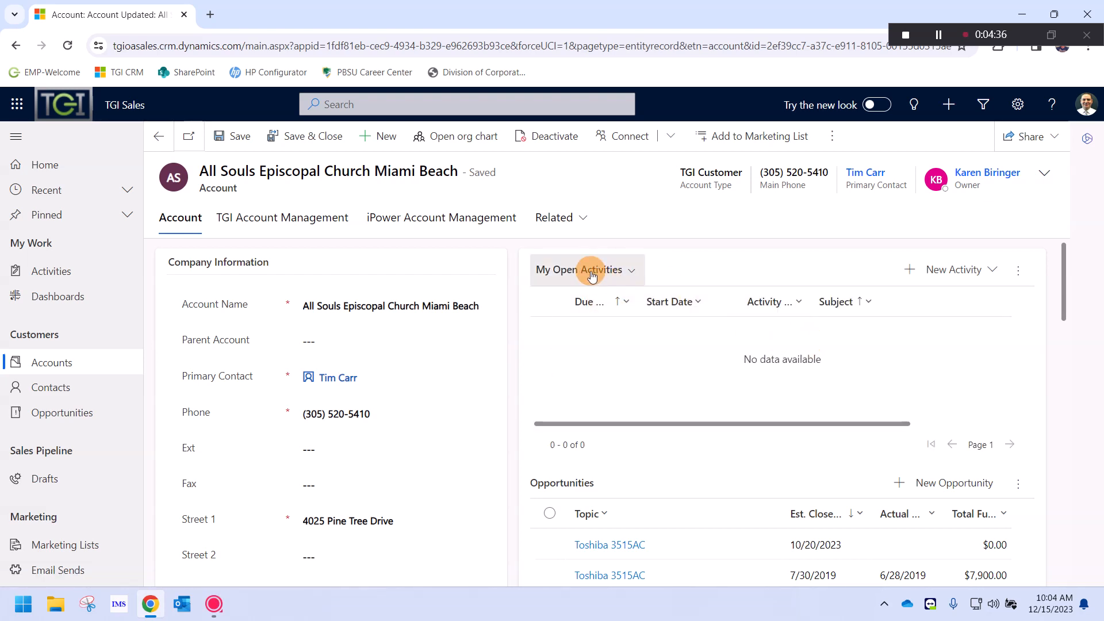
pyautogui.click(564, 272)
pyautogui.moveTo(564, 271); pyautogui.dragTo(685, 281)
pyautogui.click(705, 273)
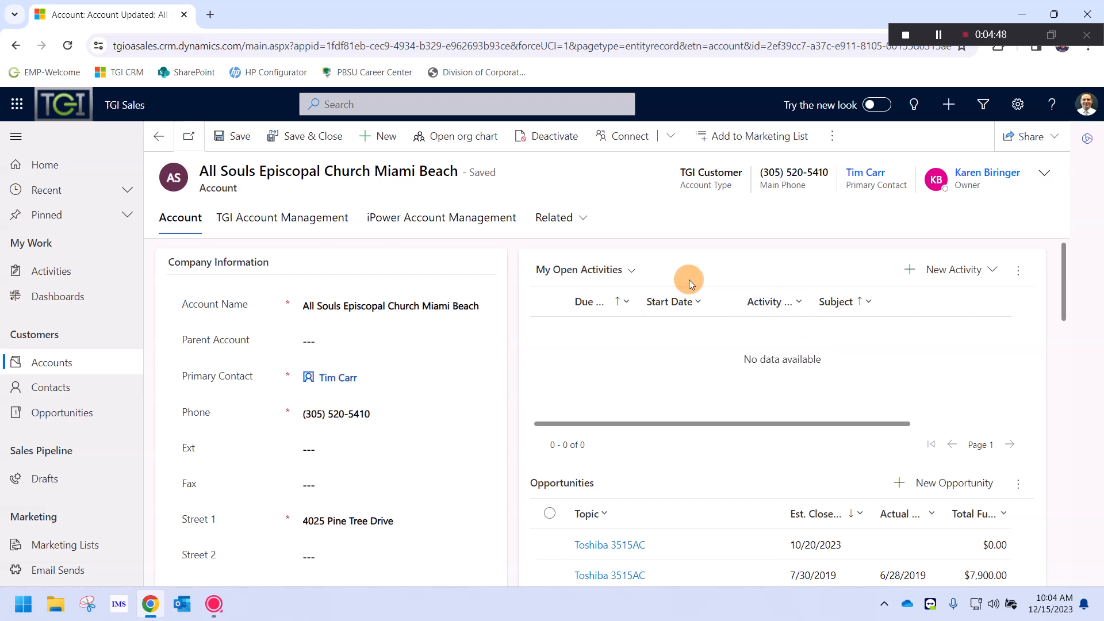
pyautogui.click(606, 272)
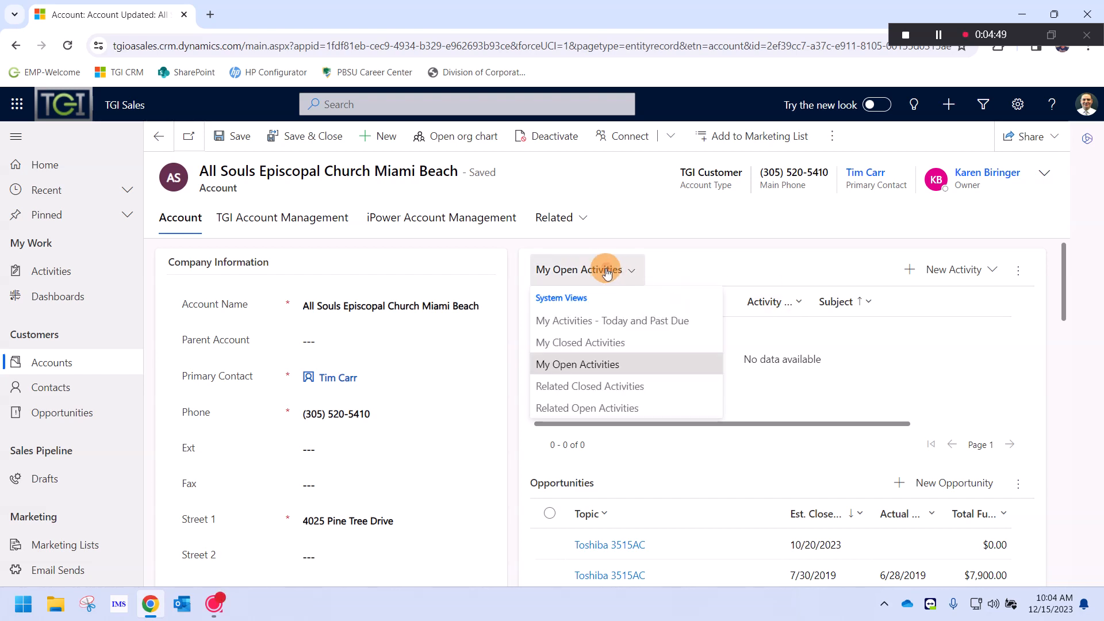
pyautogui.click(596, 409)
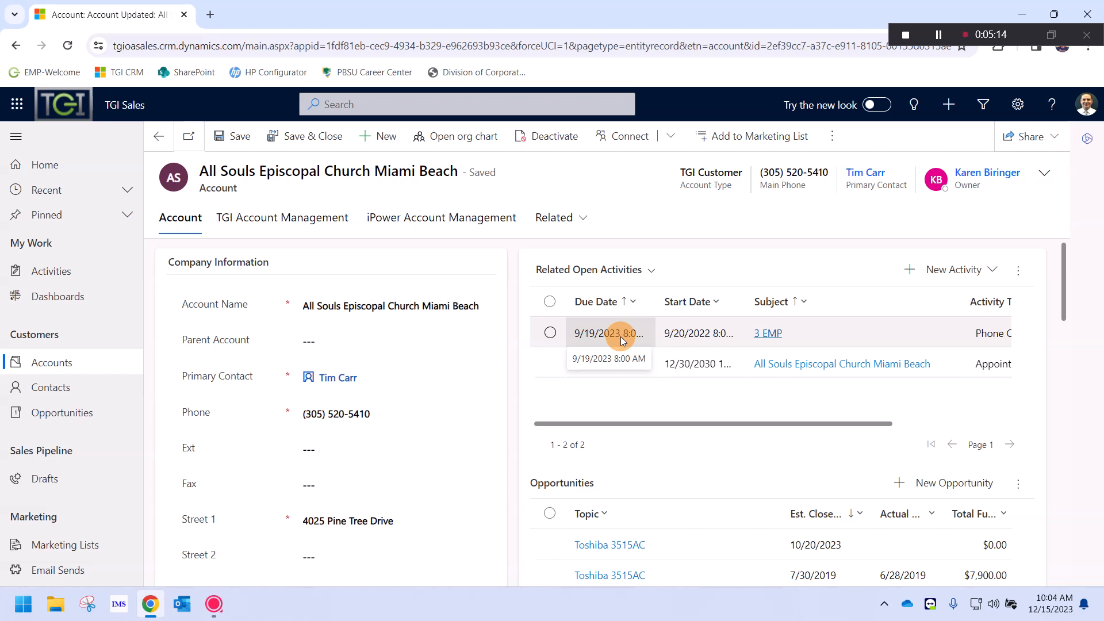
pyautogui.click(774, 334)
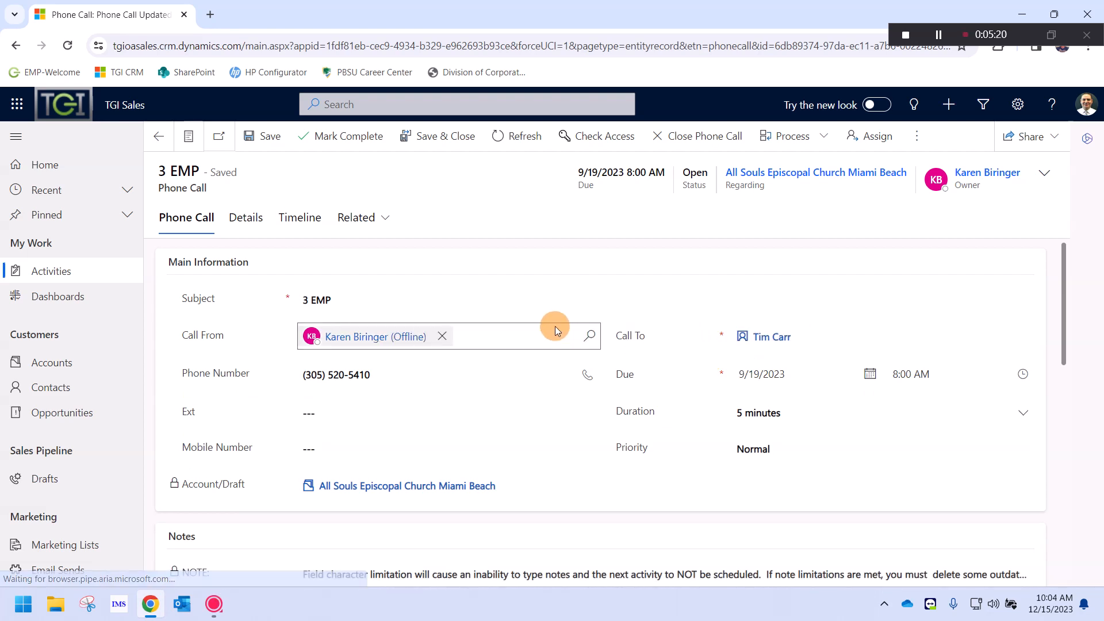
pyautogui.scroll(-2, 551, 330)
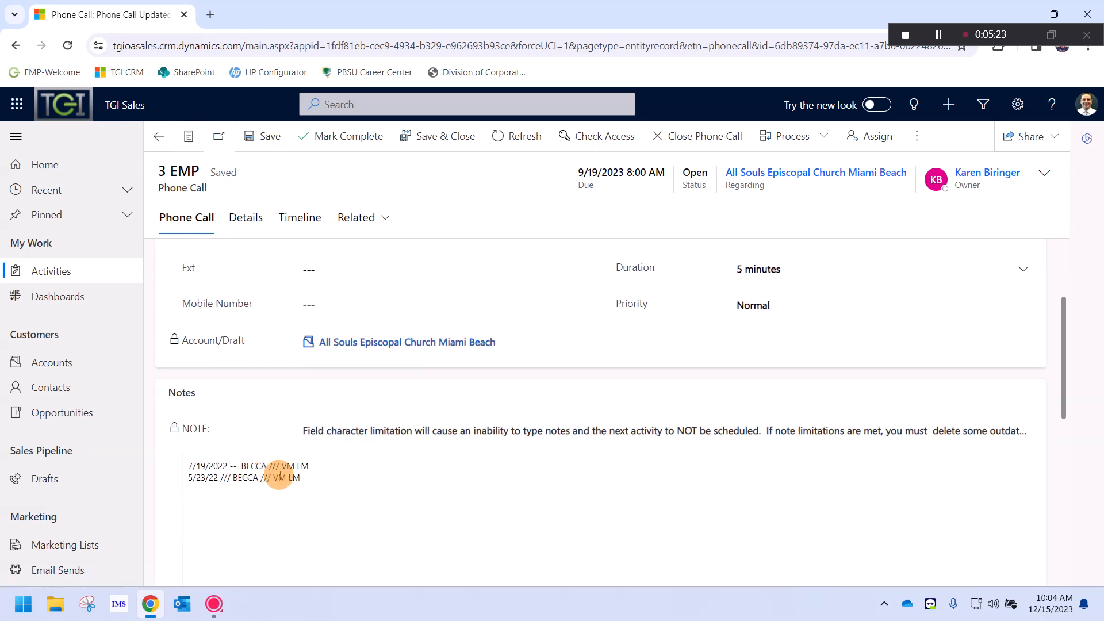
pyautogui.moveTo(327, 477); pyautogui.dragTo(178, 461)
pyautogui.click(314, 474)
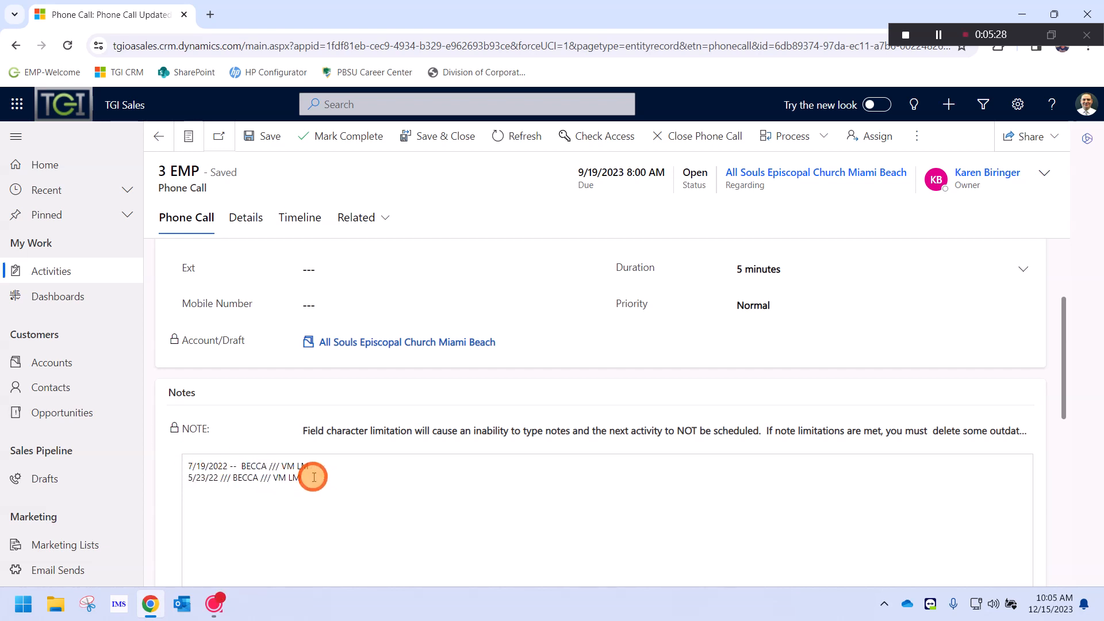
pyautogui.moveTo(331, 479); pyautogui.dragTo(309, 474)
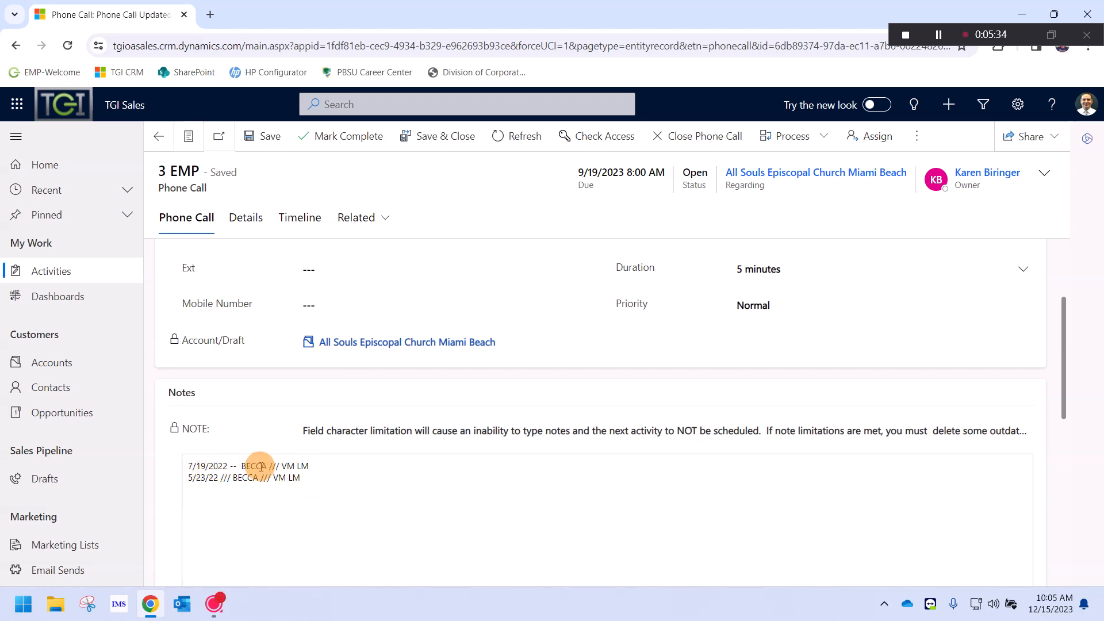
pyautogui.scroll(3, 347, 483)
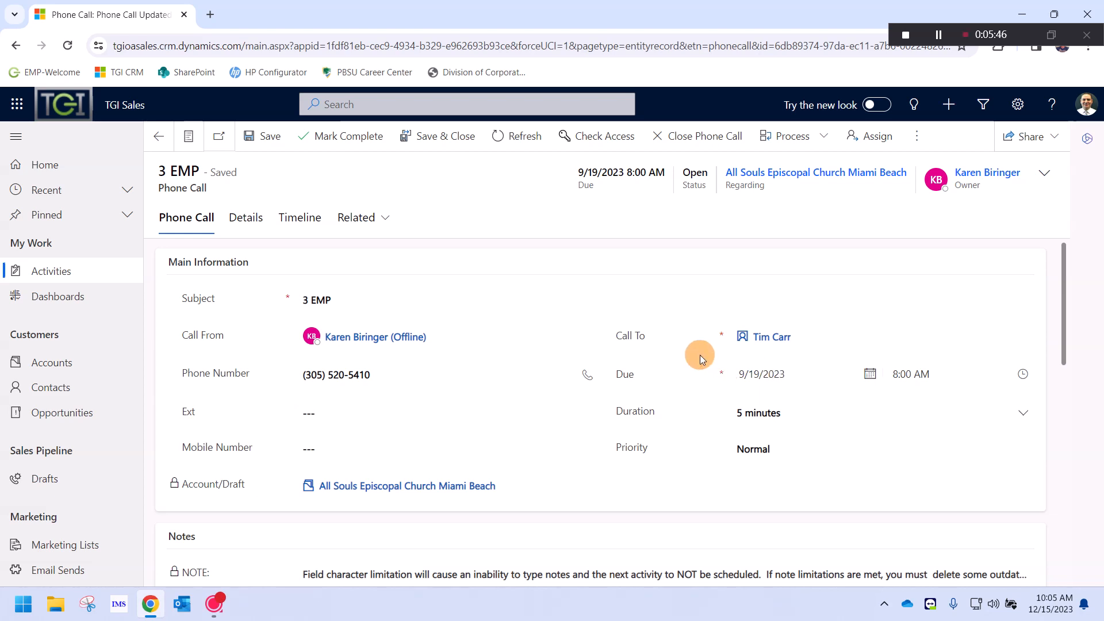
pyautogui.click(414, 486)
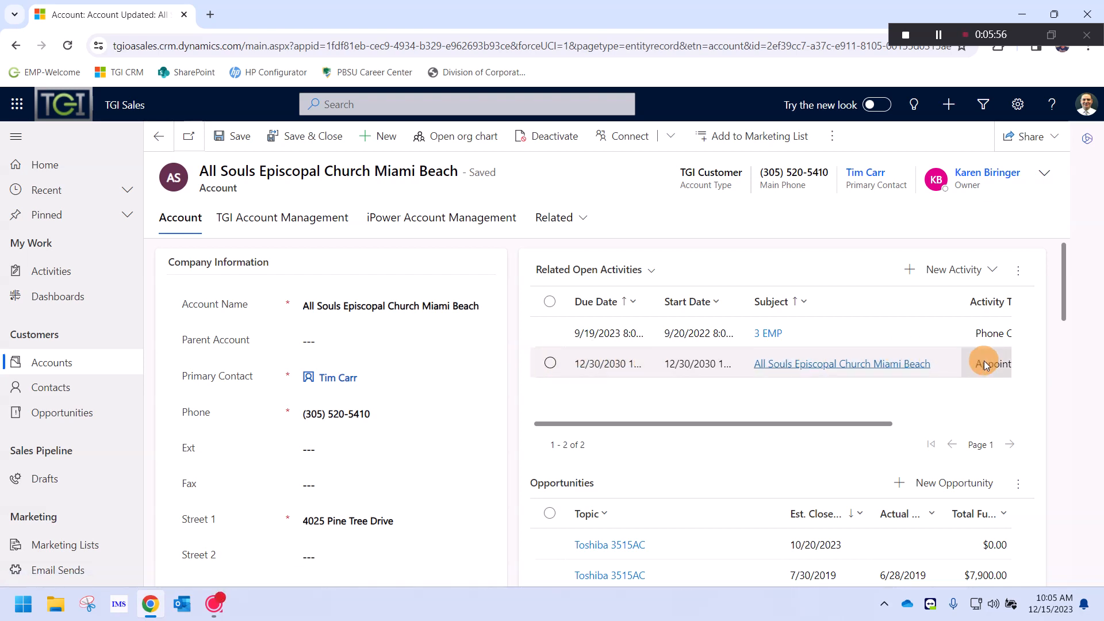
# Close the account's open appointment with the state Canceled
pyautogui.moveTo(722, 425); pyautogui.dragTo(661, 423)
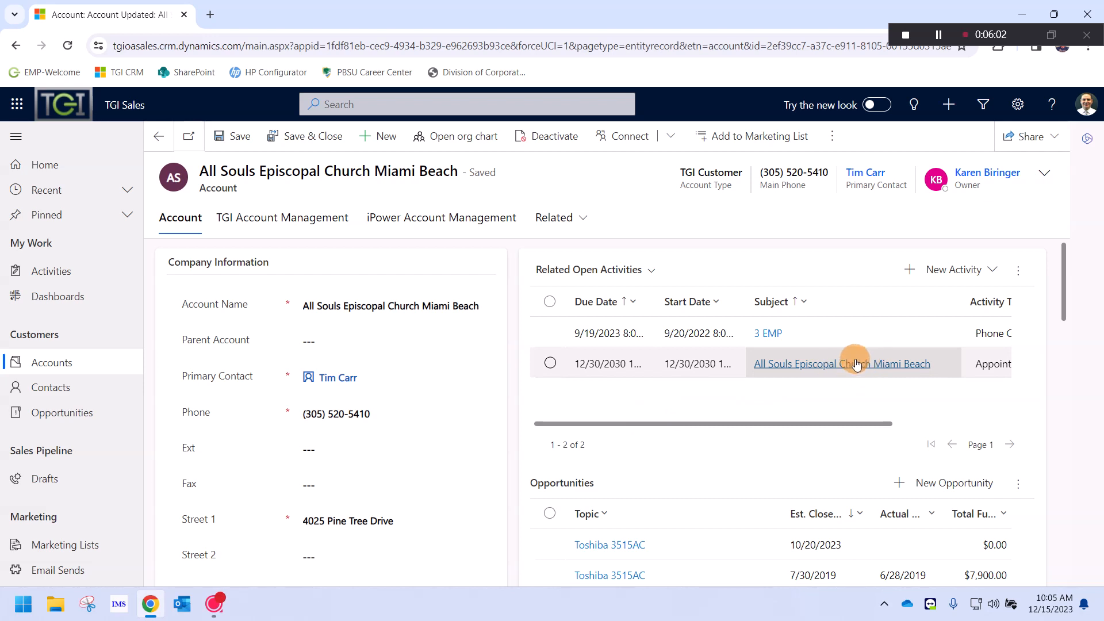
pyautogui.click(551, 363)
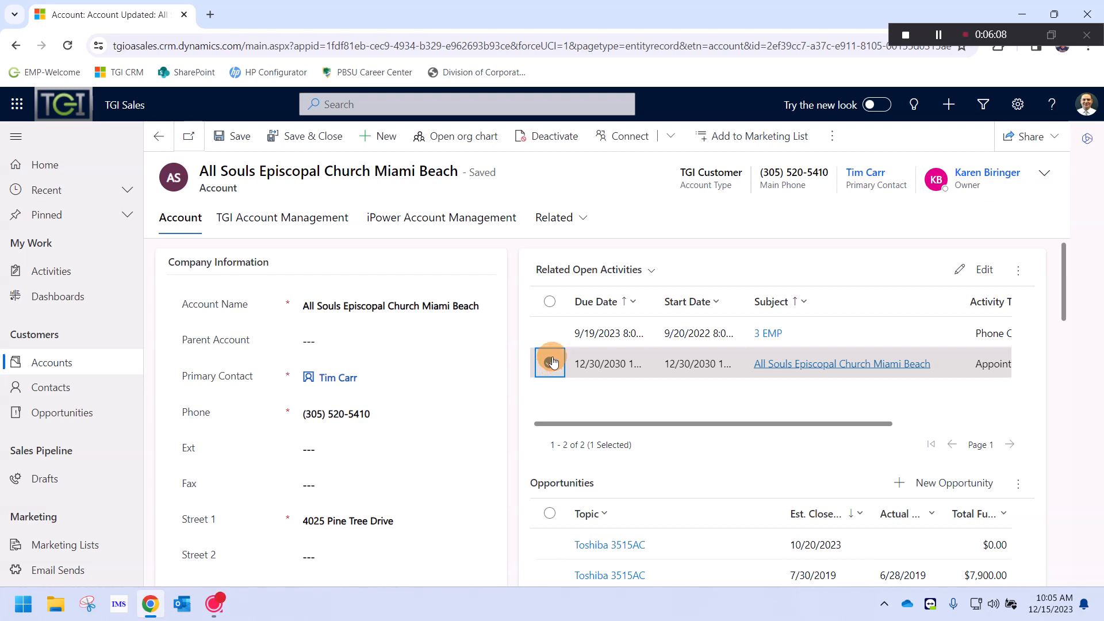
pyautogui.click(1021, 273)
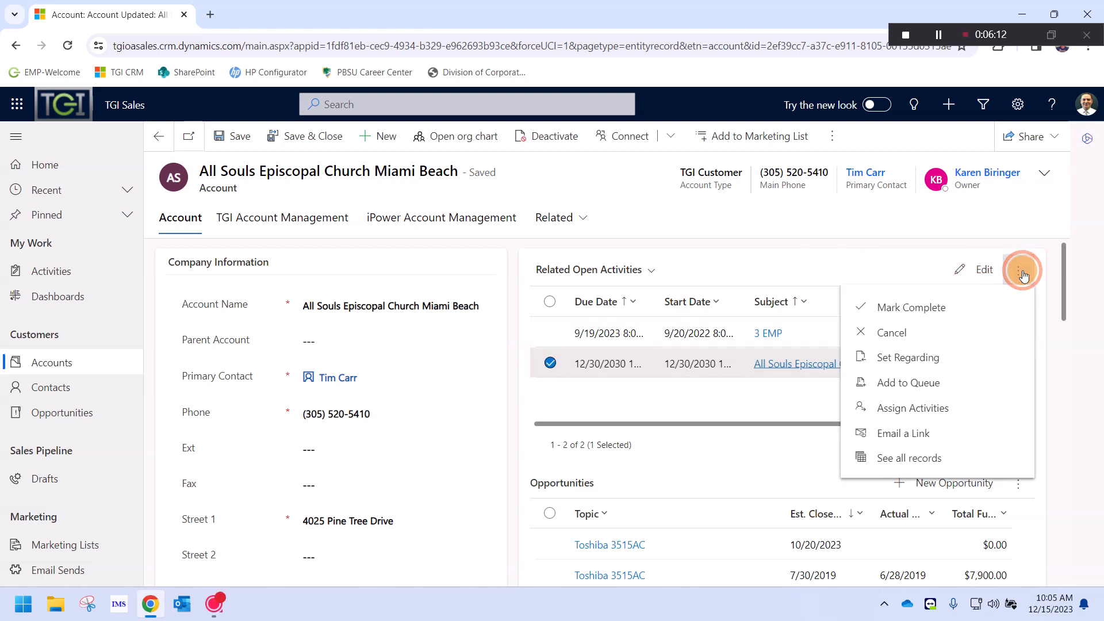
pyautogui.click(910, 323)
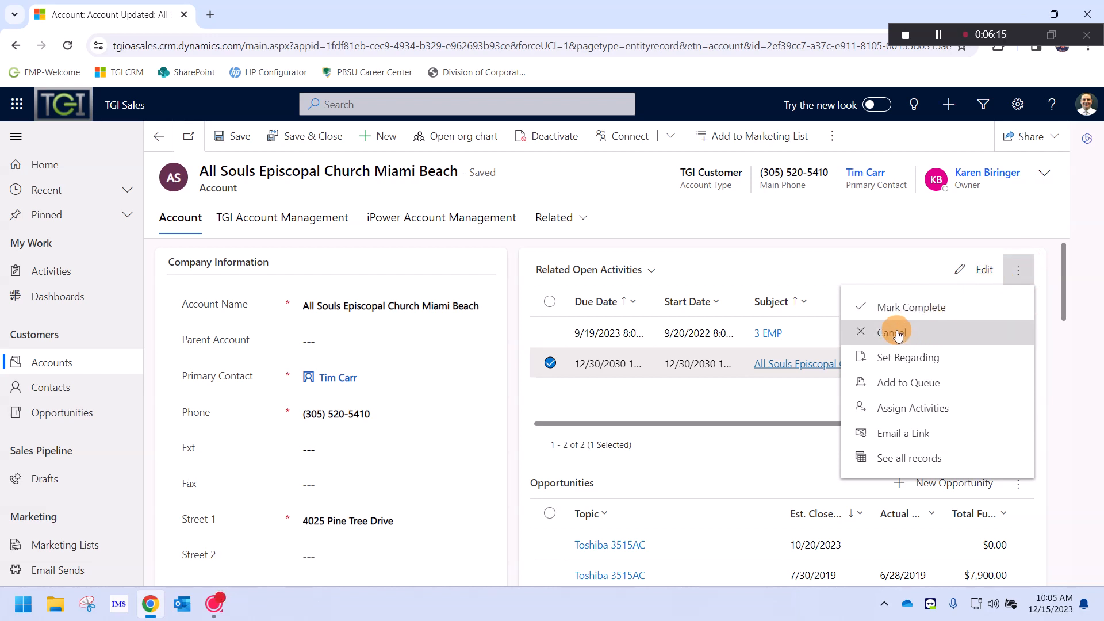
pyautogui.click(891, 332)
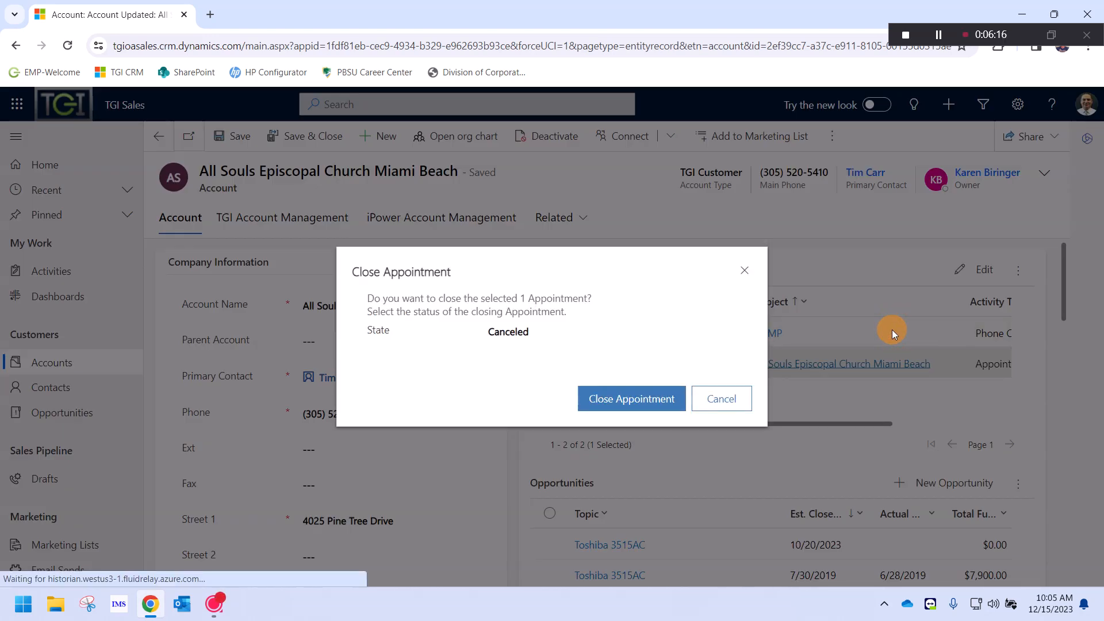
pyautogui.click(581, 336)
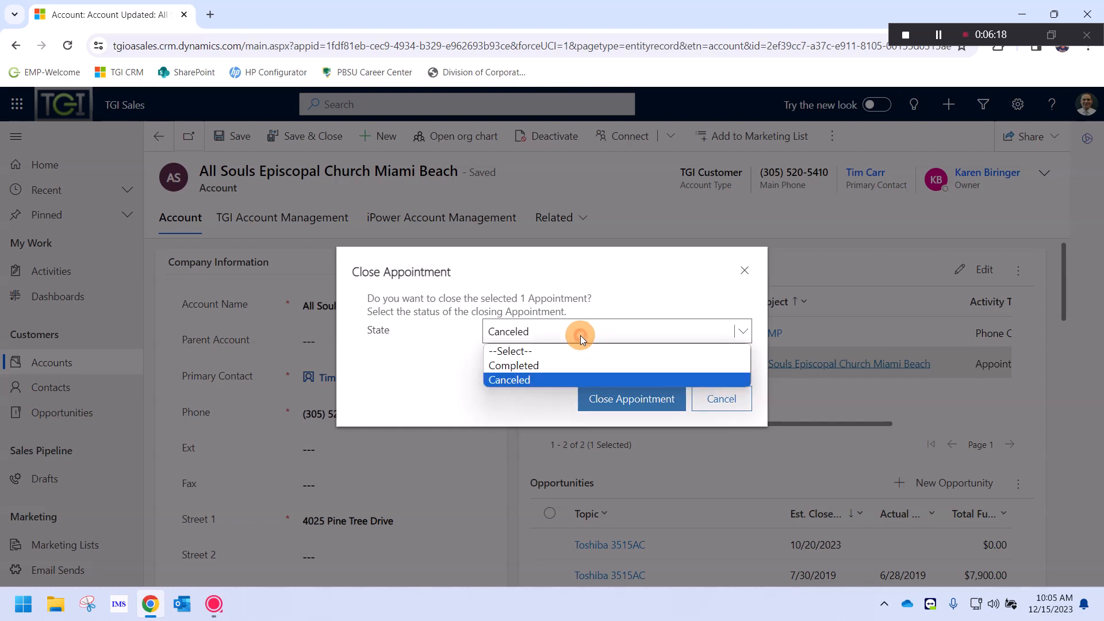
pyautogui.click(532, 380)
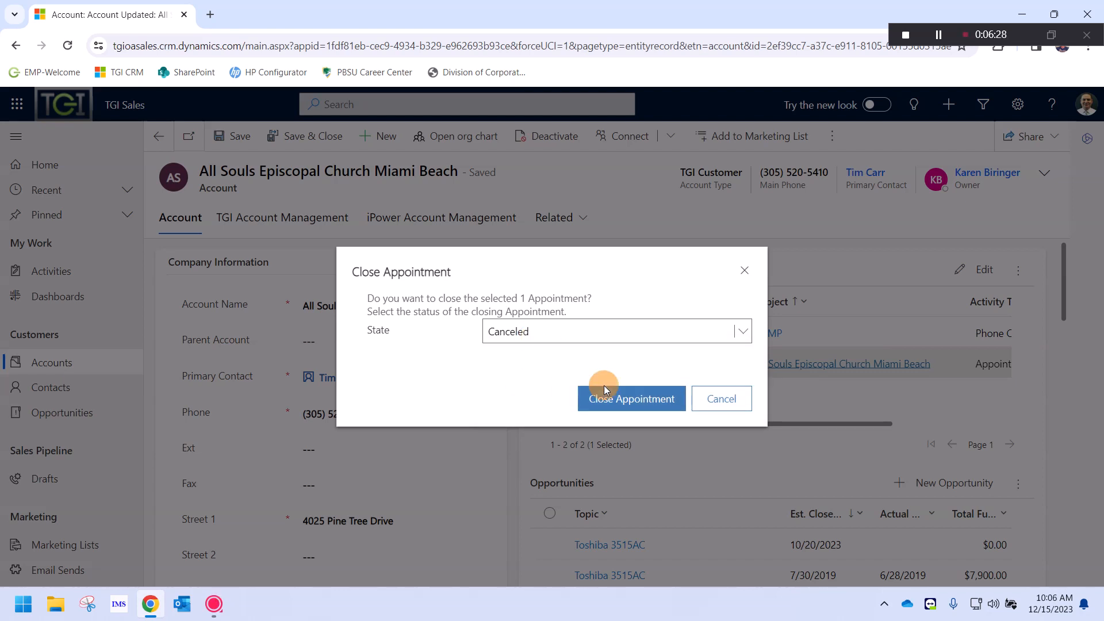
pyautogui.click(645, 398)
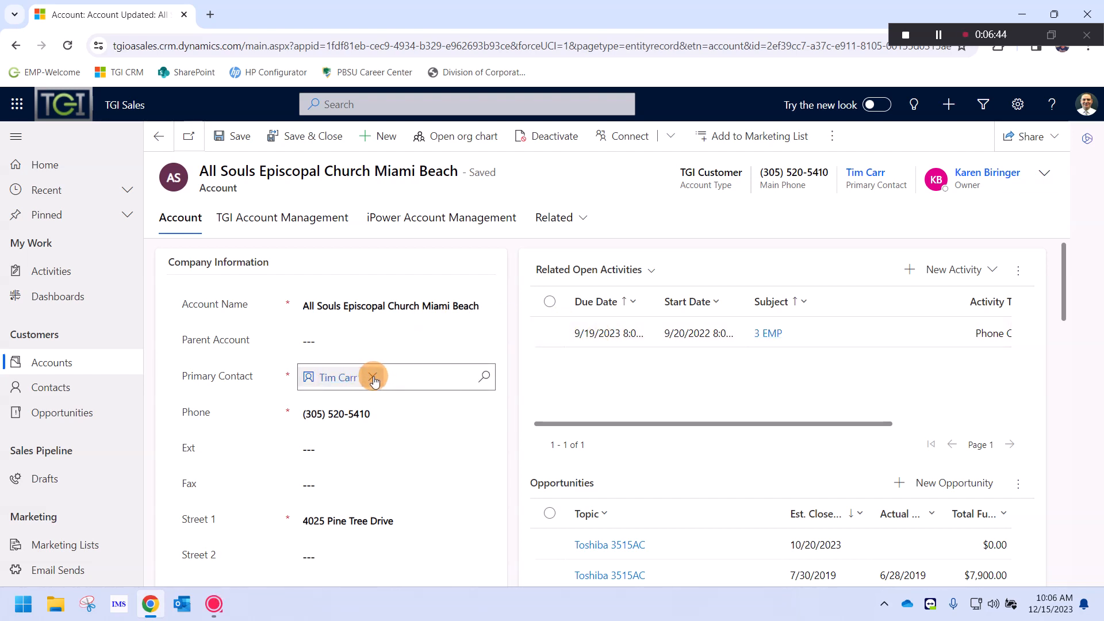
# Clear the Primary Contact and start a new contact from its lookup
pyautogui.click(373, 380)
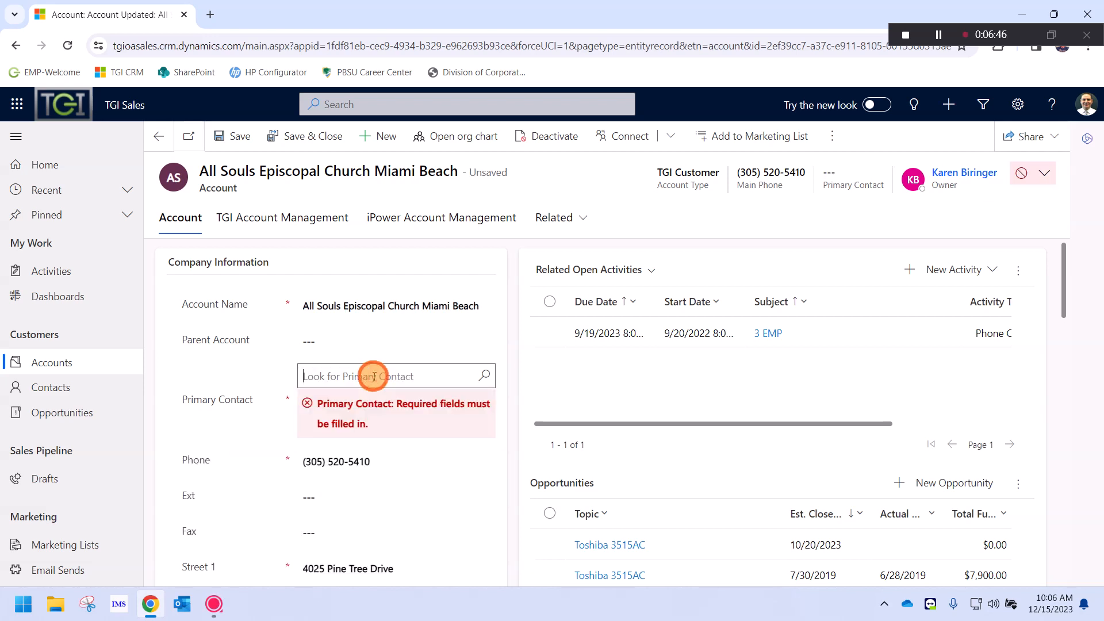
pyautogui.click(489, 376)
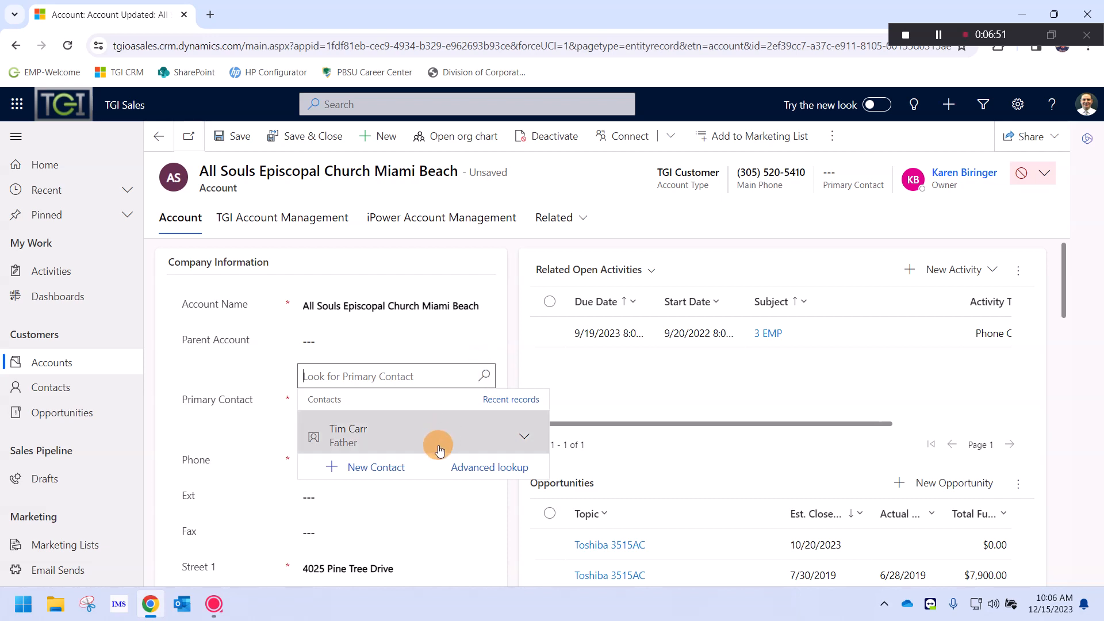
pyautogui.click(372, 467)
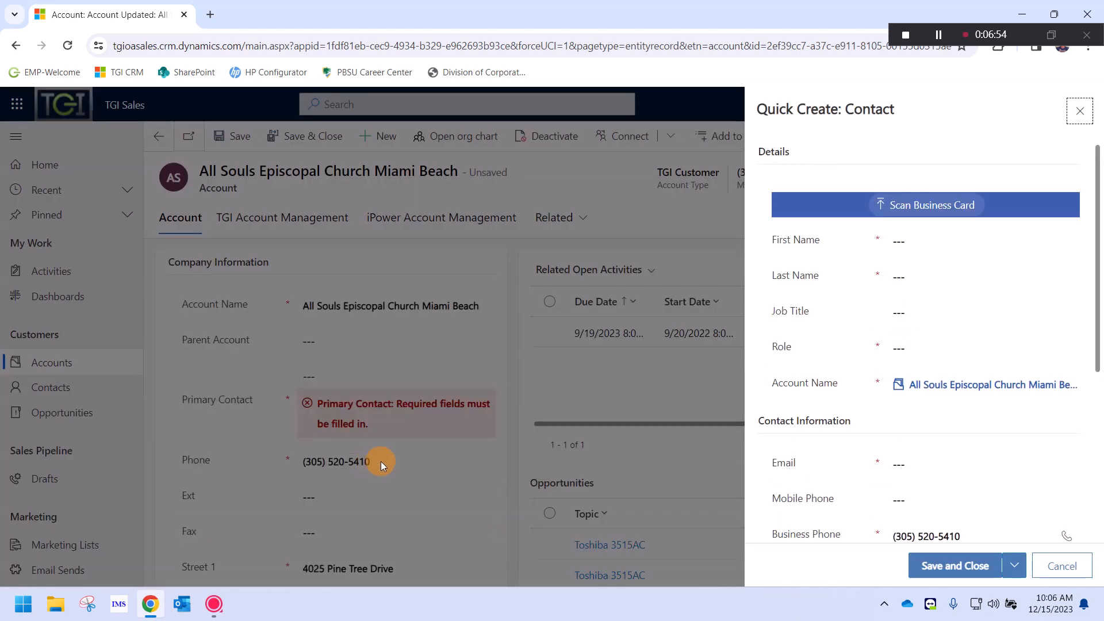
# Save and close the Quick Create contact form, then reload the account page
pyautogui.click(914, 241)
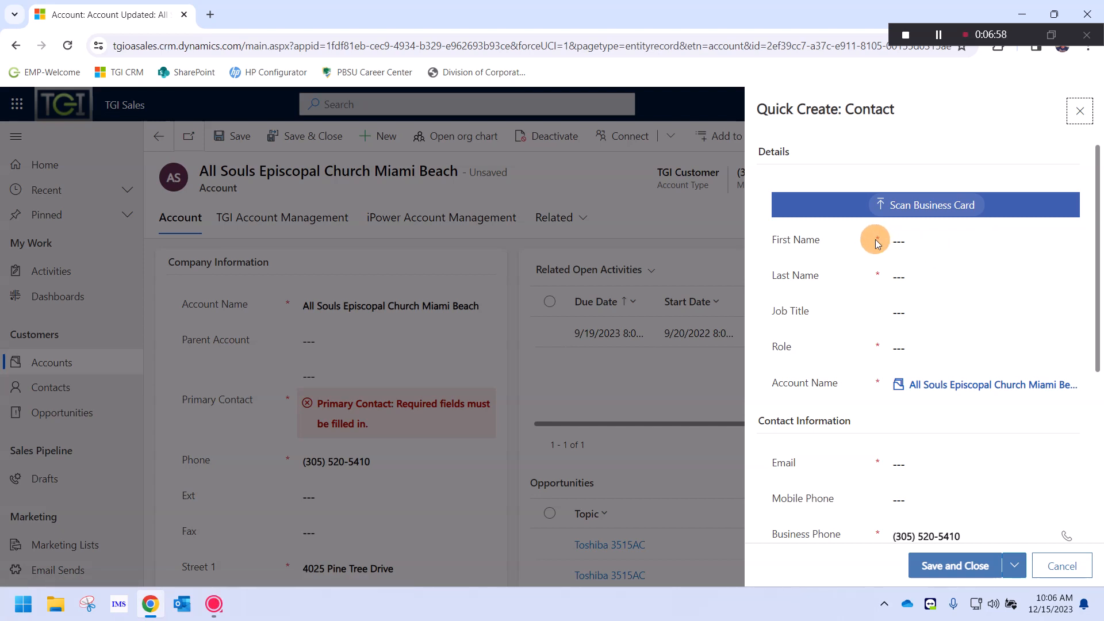
pyautogui.scroll(-2, 892, 288)
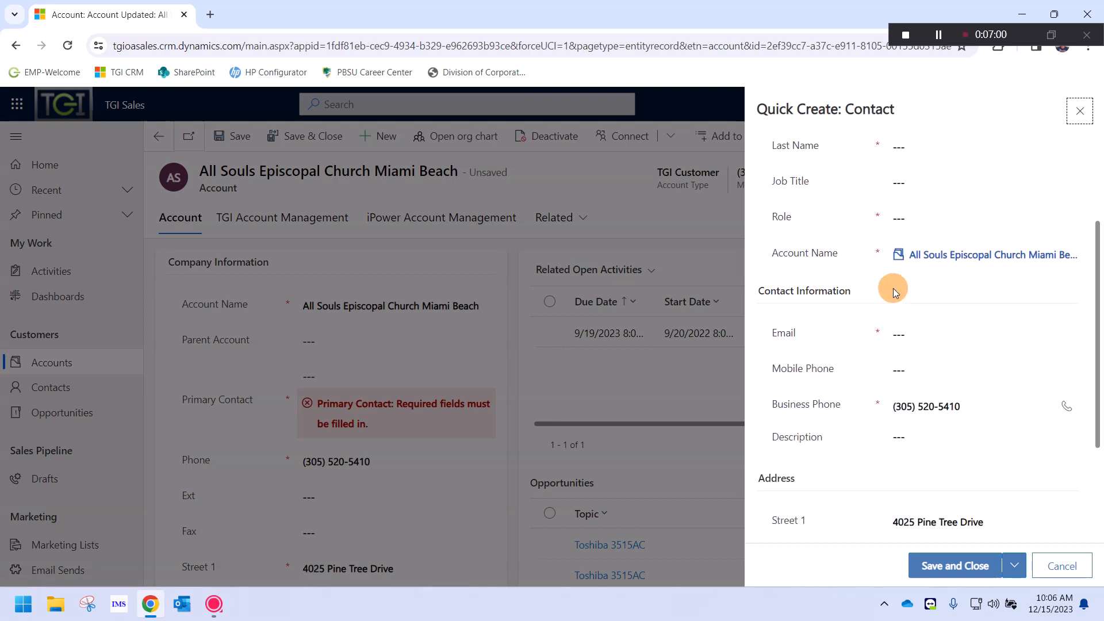
pyautogui.scroll(-3, 892, 288)
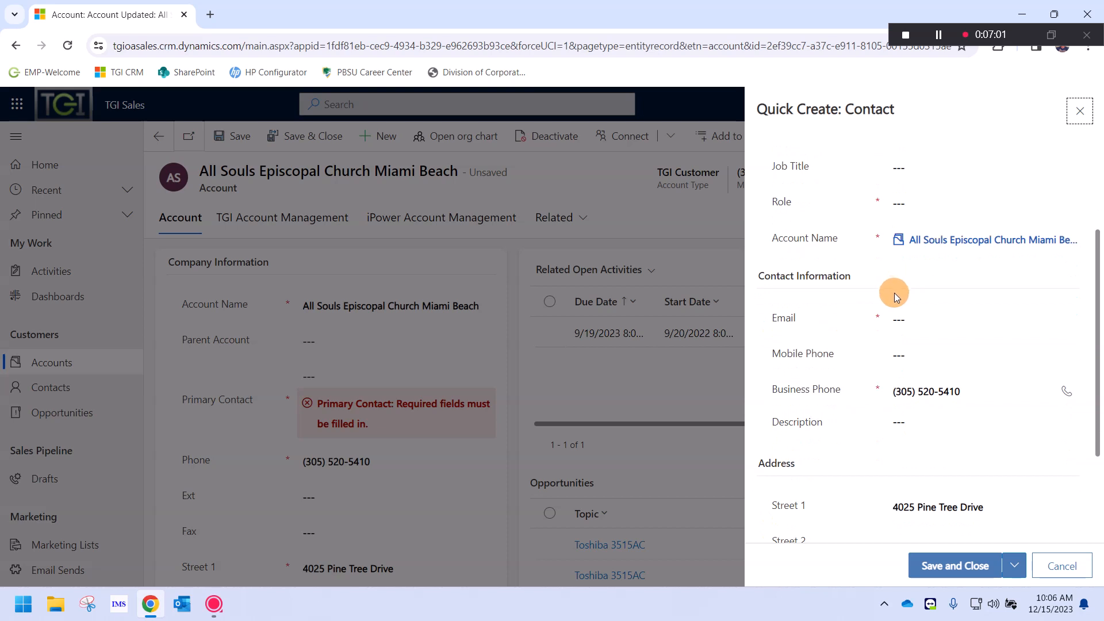
pyautogui.click(968, 572)
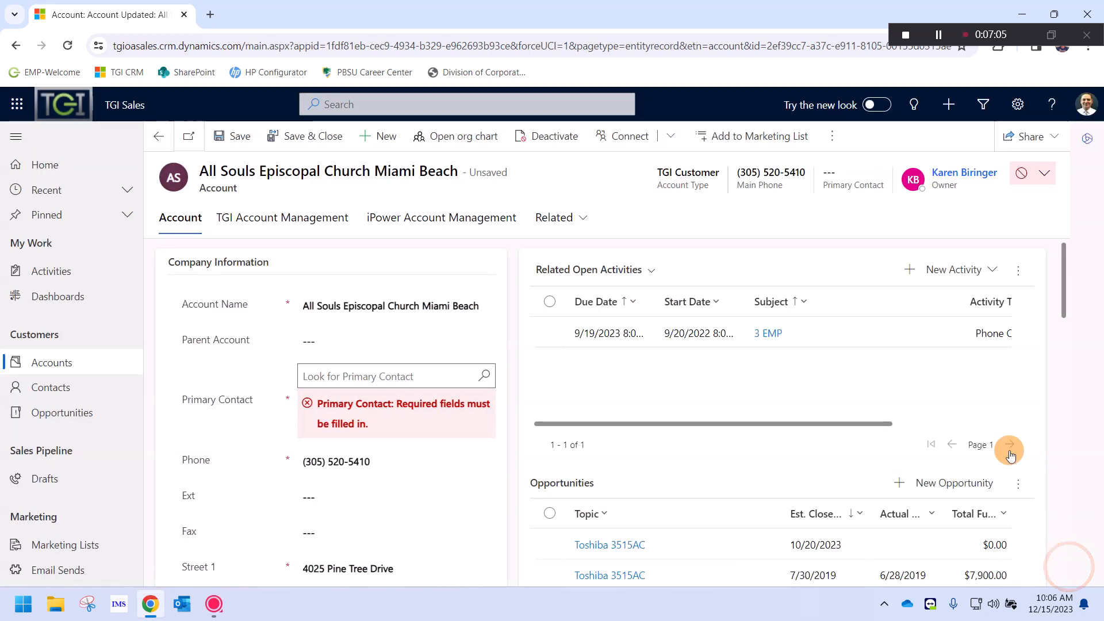
pyautogui.click(68, 45)
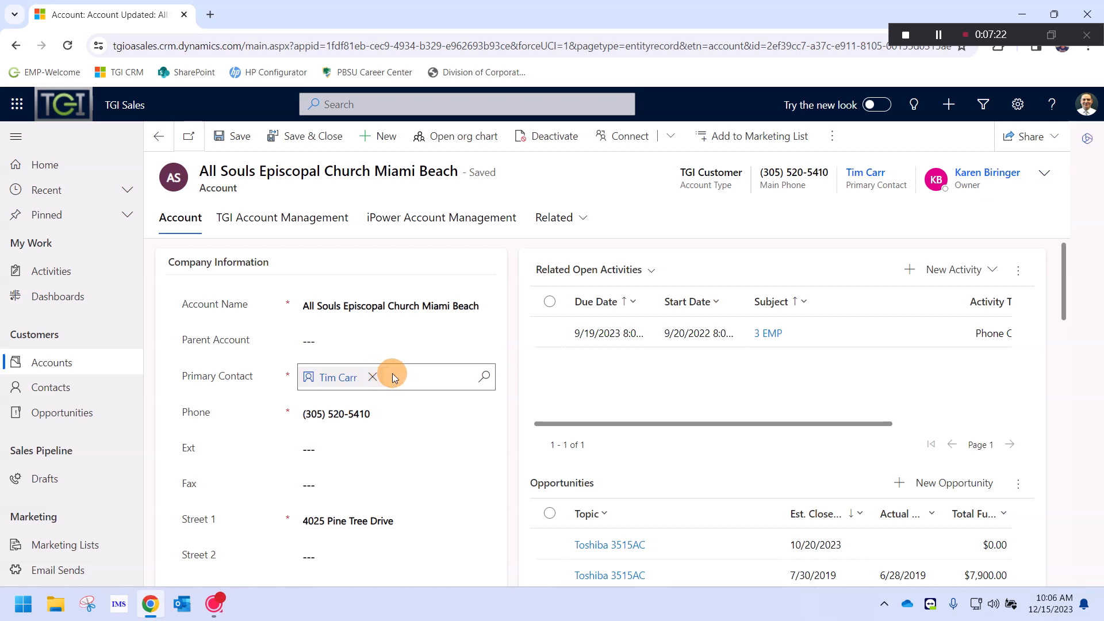
pyautogui.scroll(-4, 520, 393)
pyautogui.scroll(-2, 520, 393)
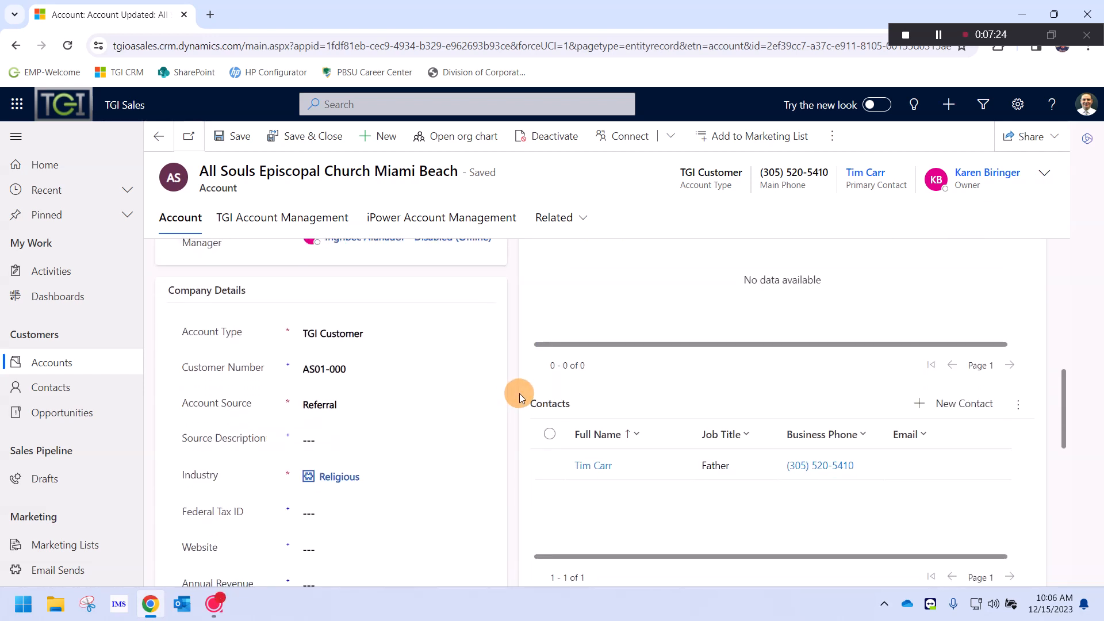
pyautogui.scroll(-1, 519, 393)
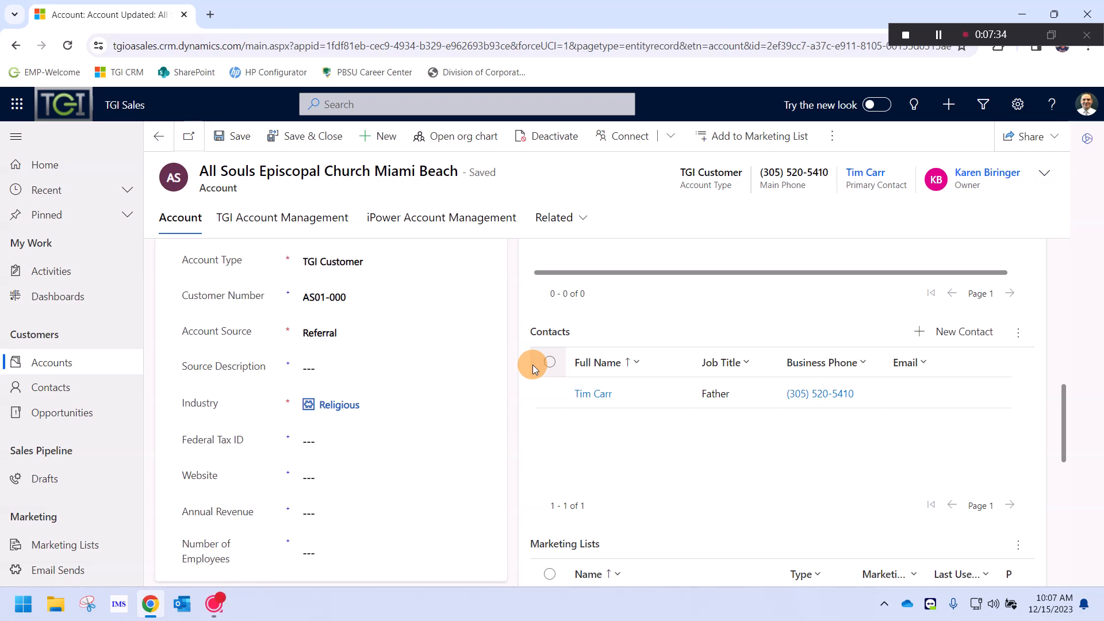
pyautogui.scroll(7, 920, 368)
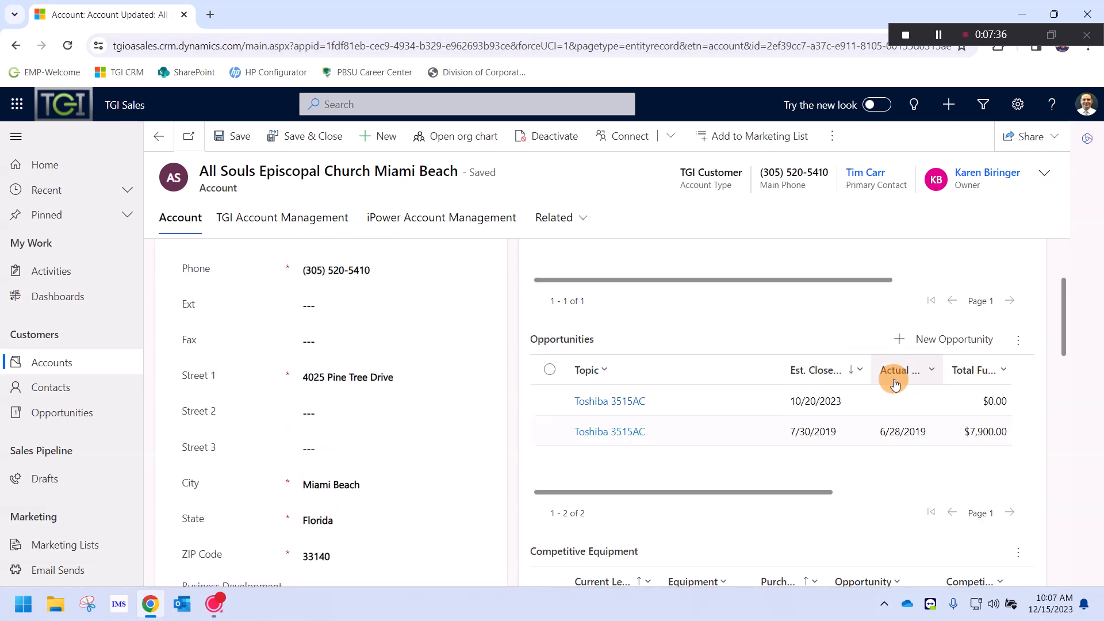
pyautogui.scroll(-6, 892, 377)
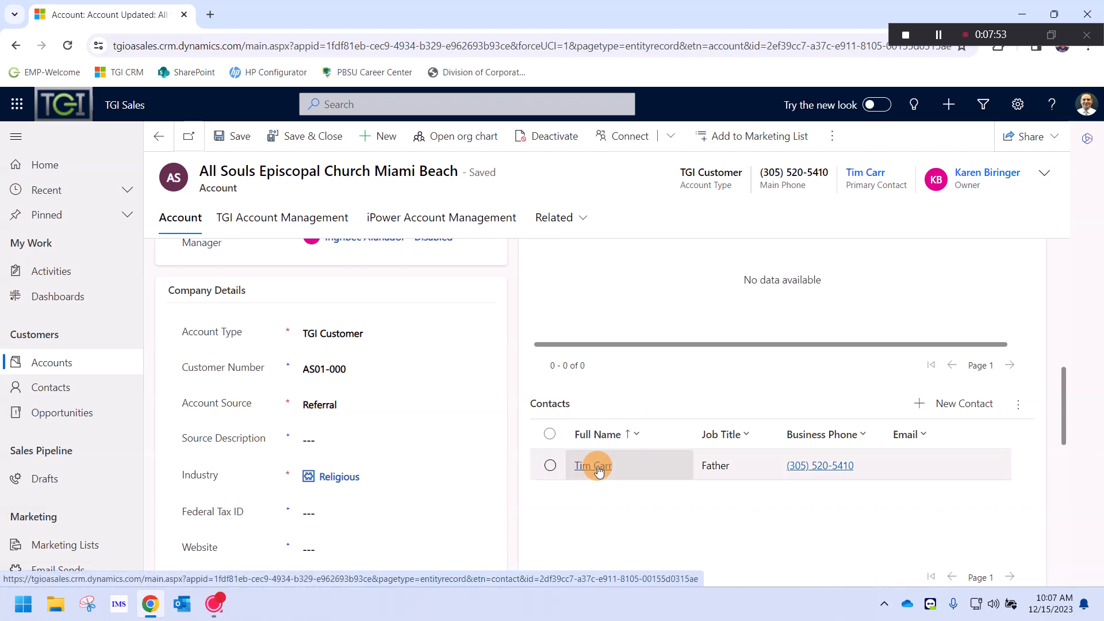
pyautogui.scroll(5, 595, 463)
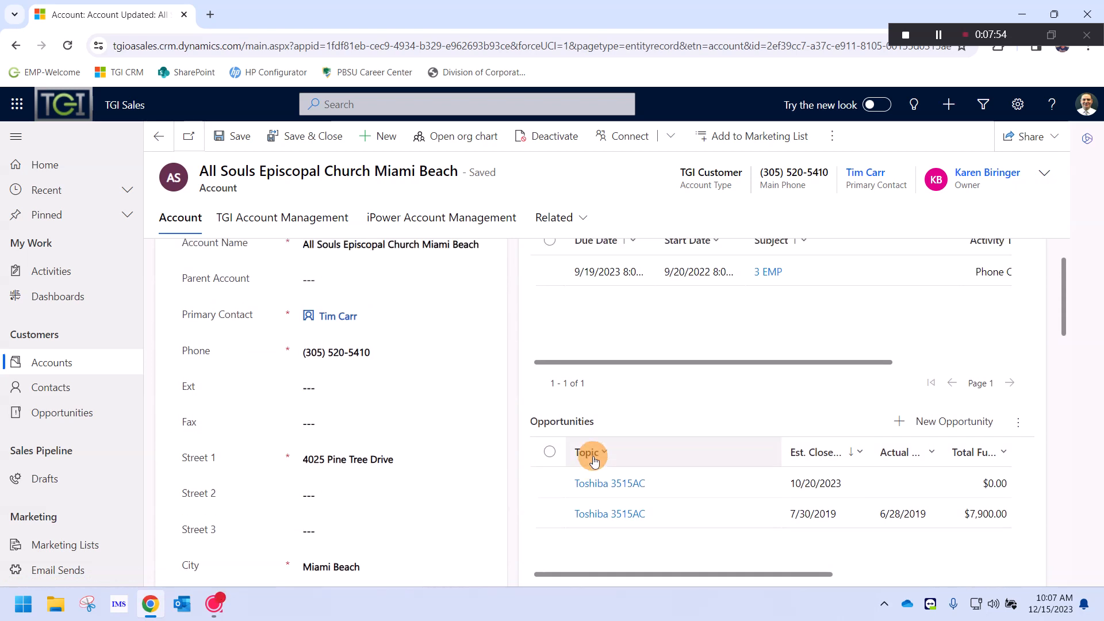
pyautogui.scroll(1, 594, 460)
pyautogui.click(309, 383)
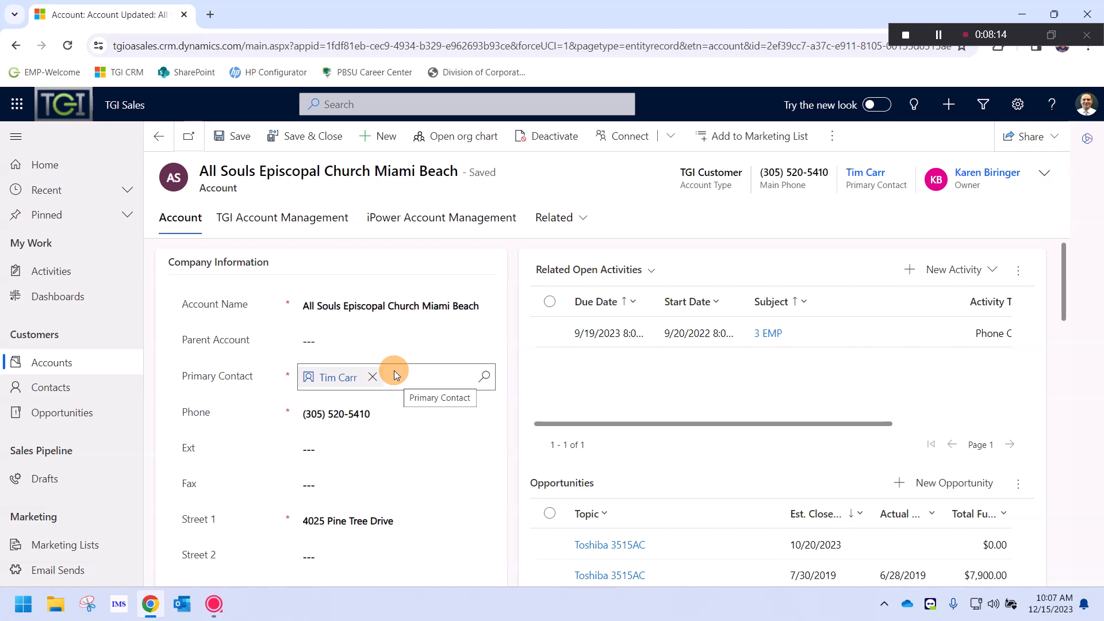
# Try the My Open Activities view, return to Related Open Activities, and open the 3 EMP call
pyautogui.click(652, 270)
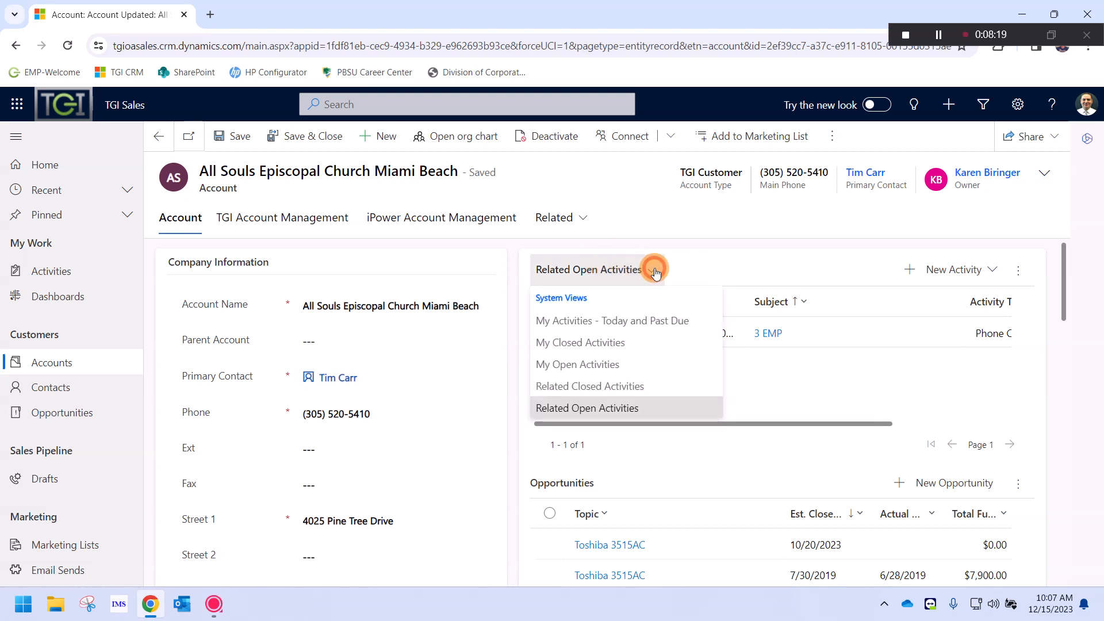
pyautogui.click(618, 363)
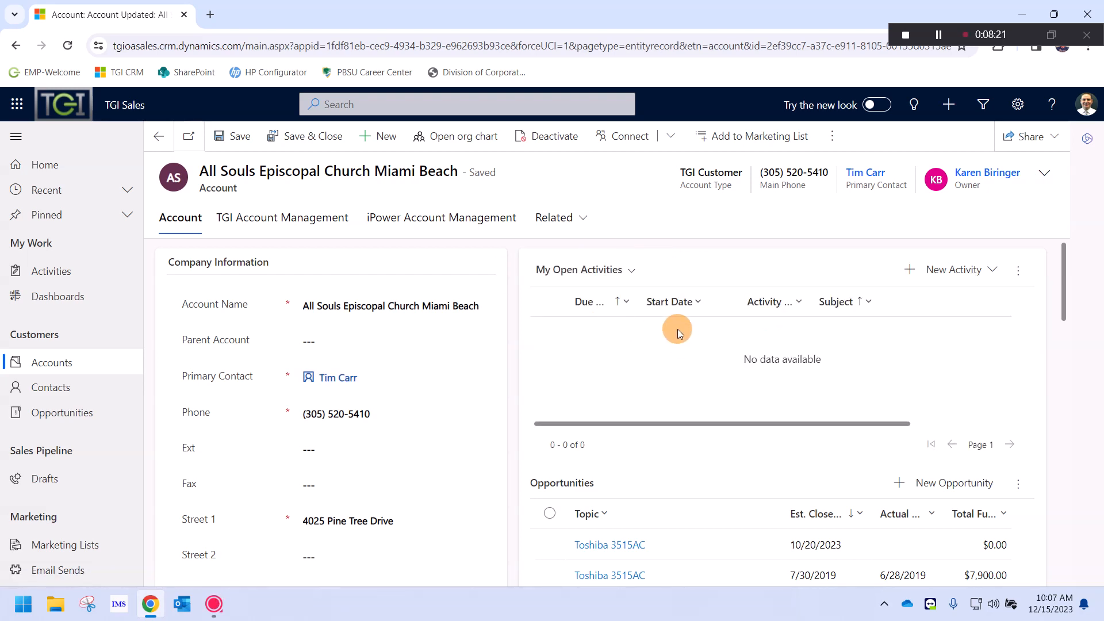
pyautogui.click(595, 270)
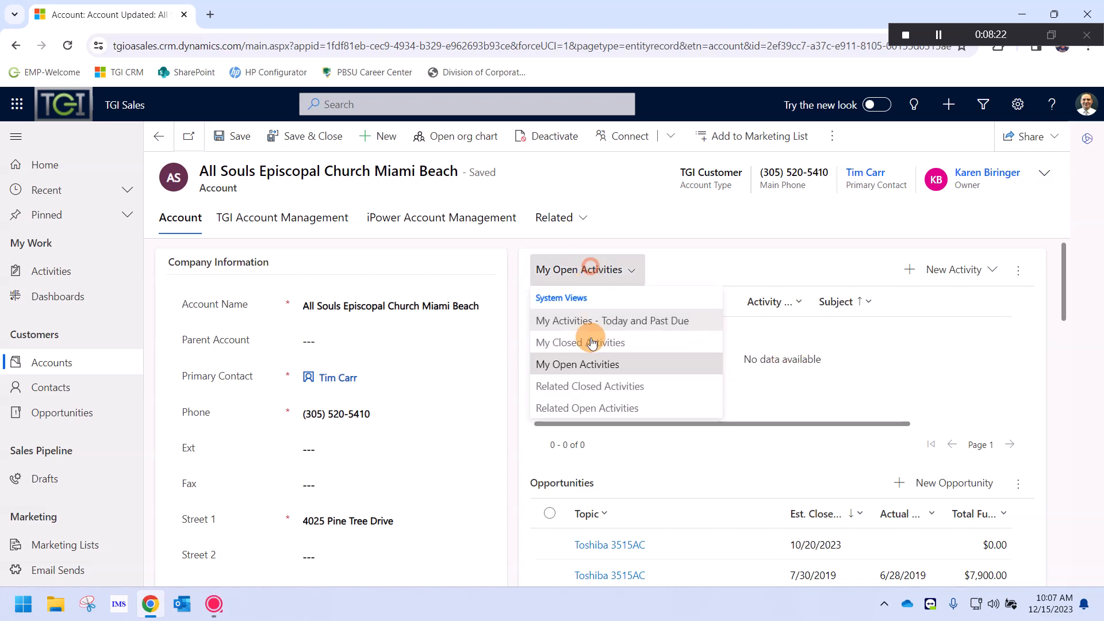
pyautogui.click(607, 407)
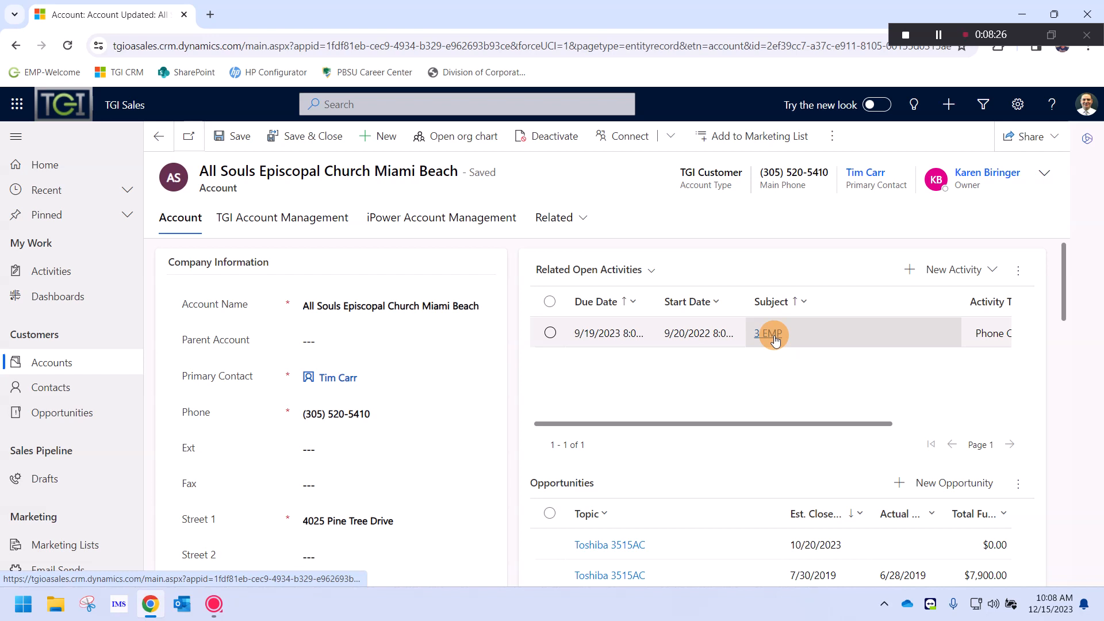
pyautogui.click(774, 338)
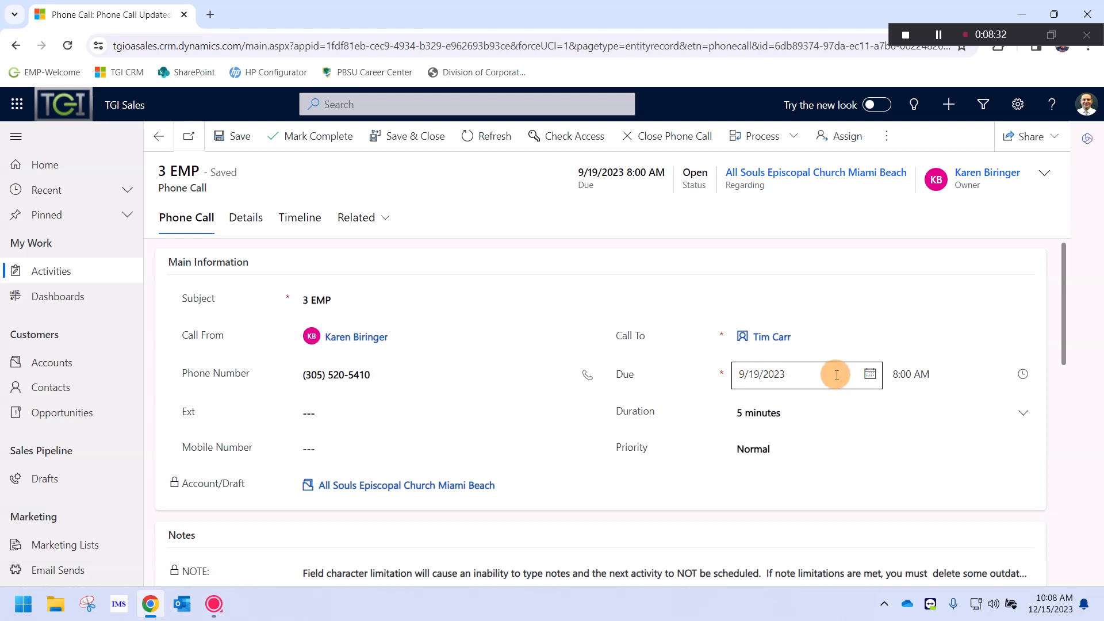
# Set the phone call's due date to December 13, 2023
pyautogui.click(870, 374)
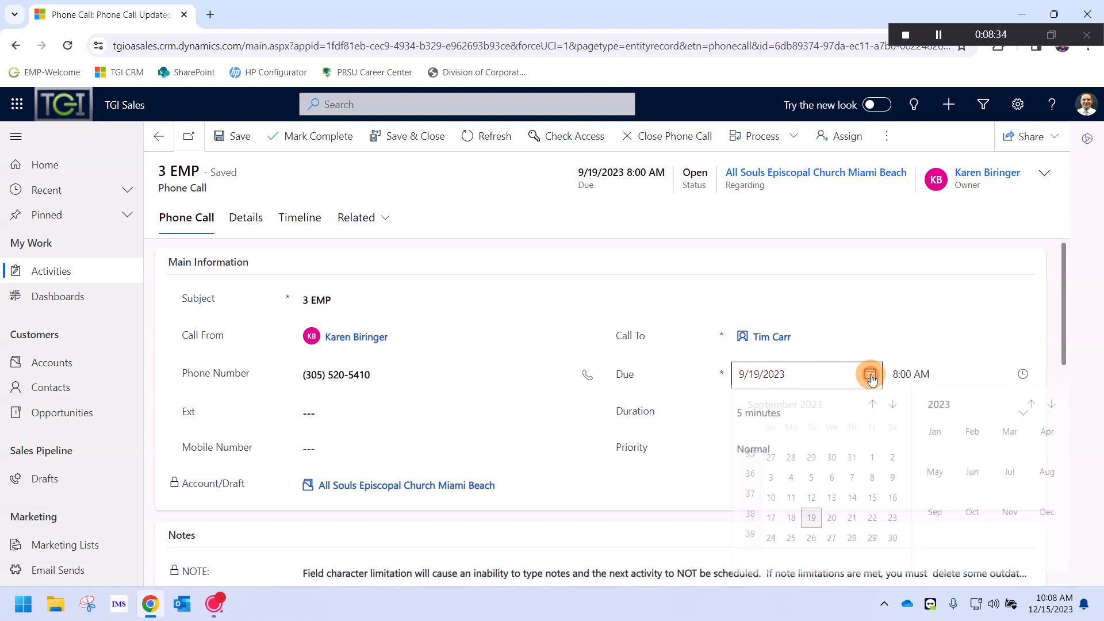
pyautogui.click(897, 414)
pyautogui.click(897, 414)
pyautogui.click(897, 414)
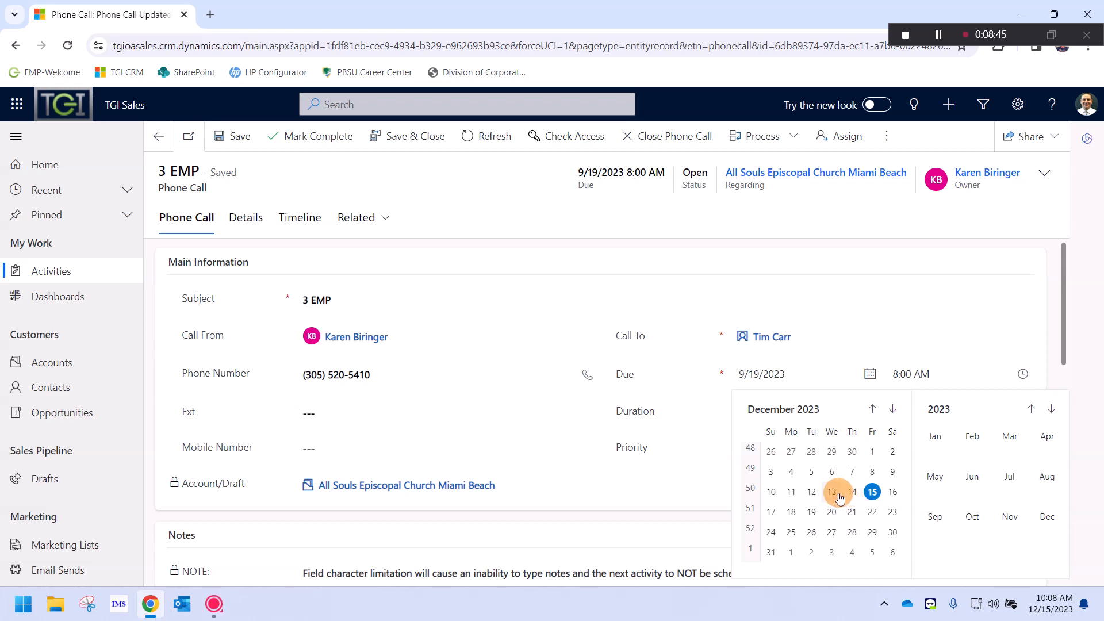
pyautogui.click(834, 495)
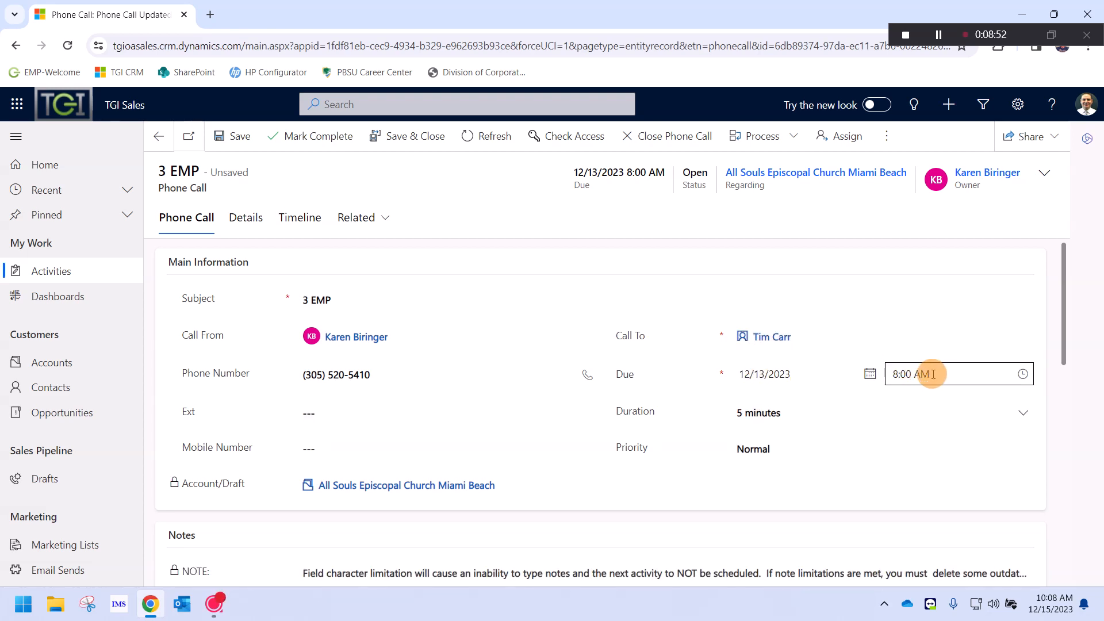
# Replace the subject with a summary: the customer inquired about a buyout, feeling they paid too much
pyautogui.click(363, 298)
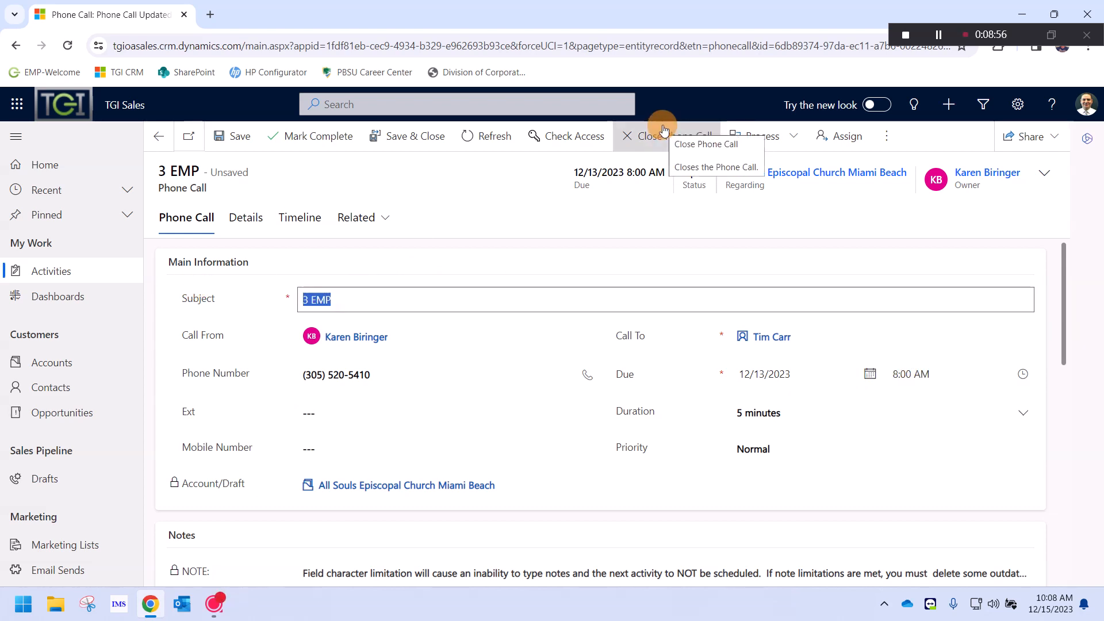
pyautogui.write('spoke to ')
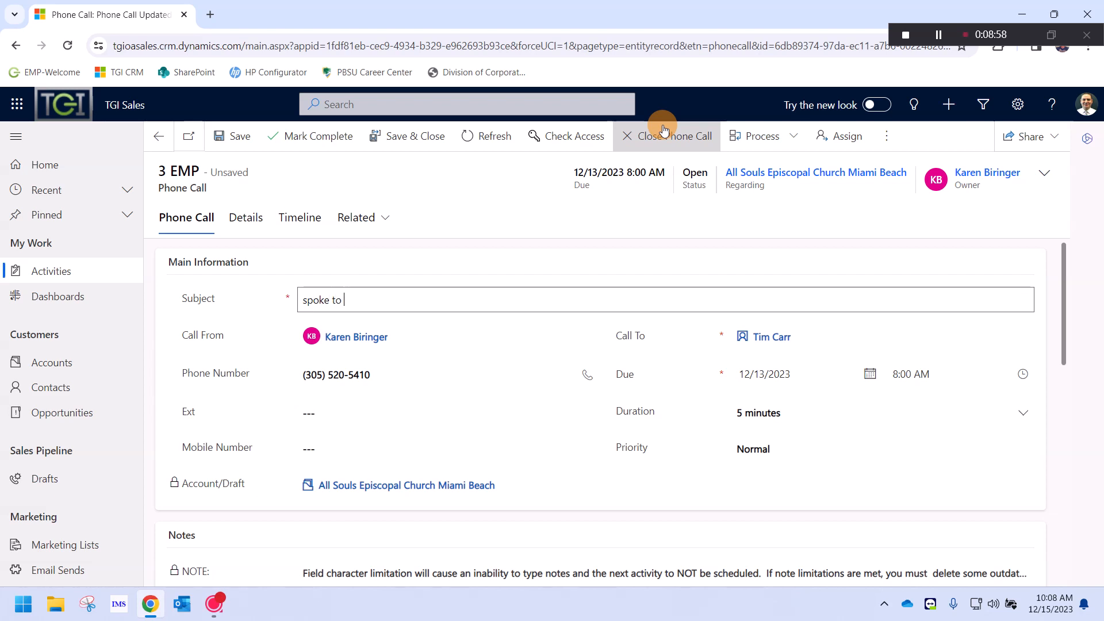
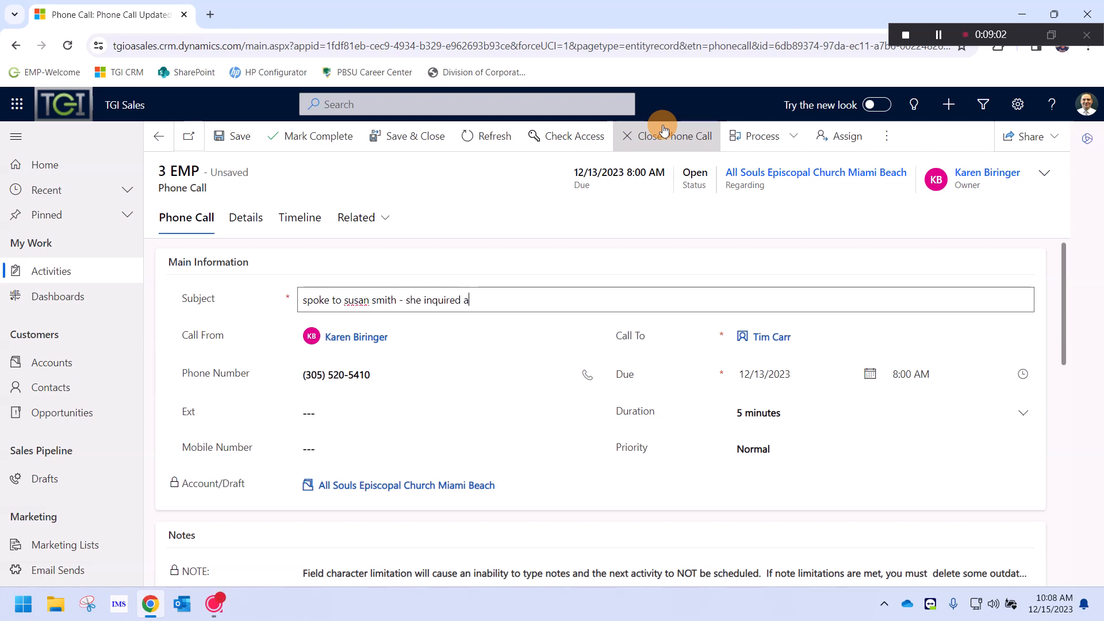
pyautogui.write('bout a buyout - felt paying too')
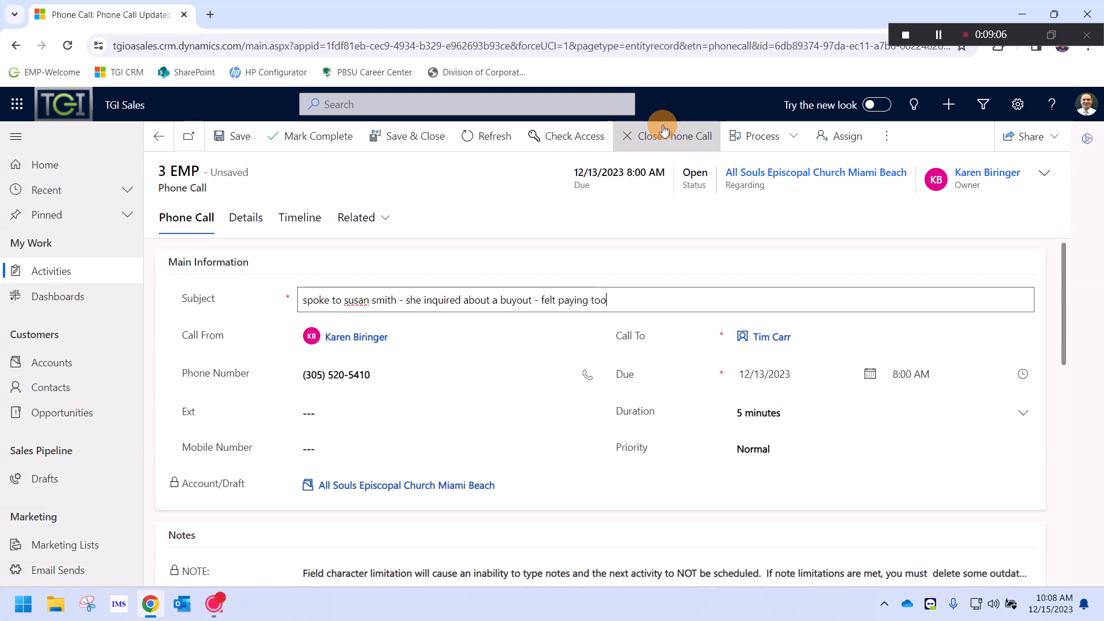
pyautogui.write(' much')
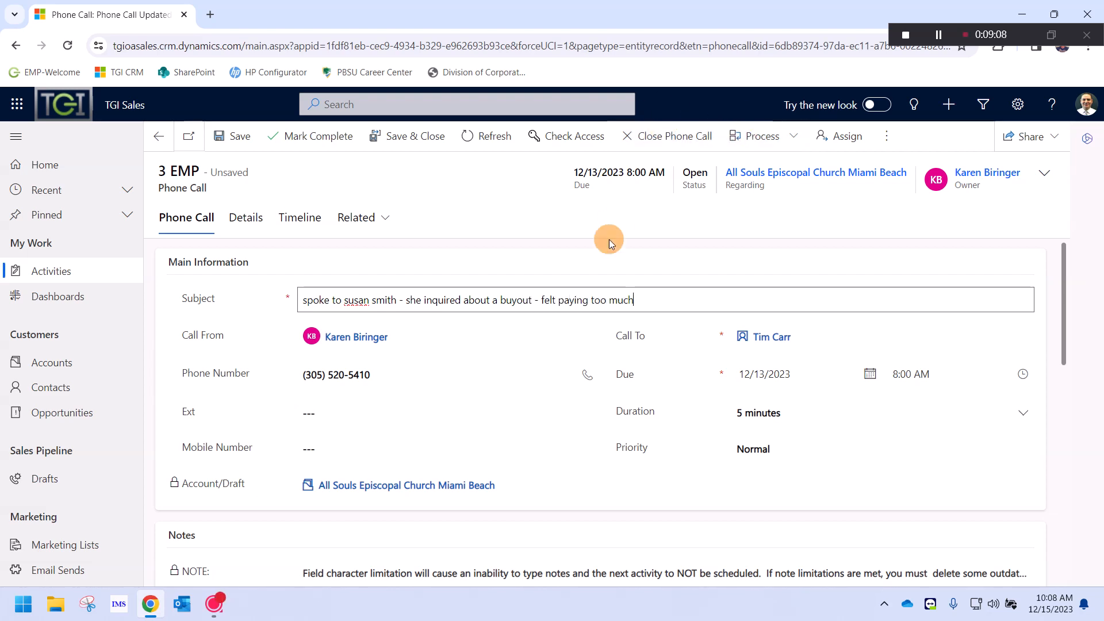
pyautogui.click(782, 372)
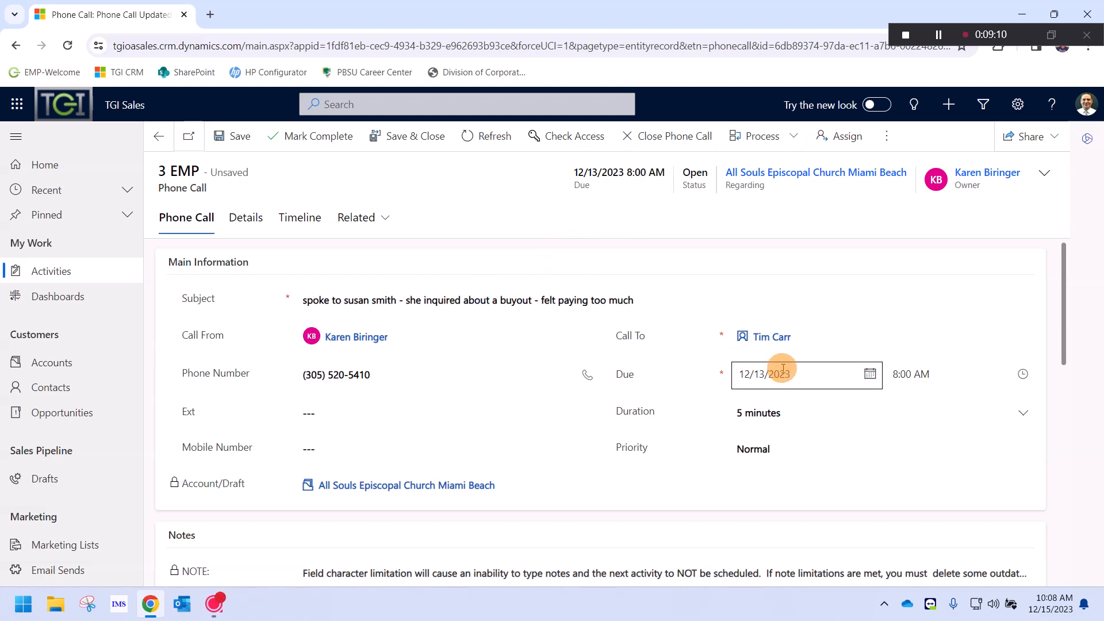
pyautogui.click(412, 300)
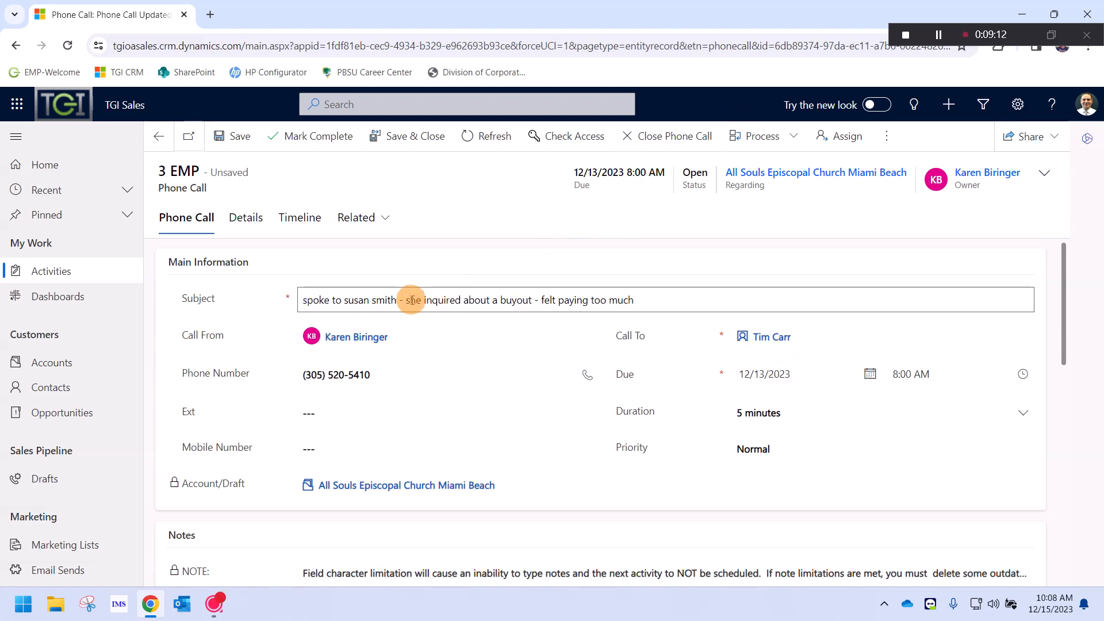
pyautogui.scroll(-4, 414, 301)
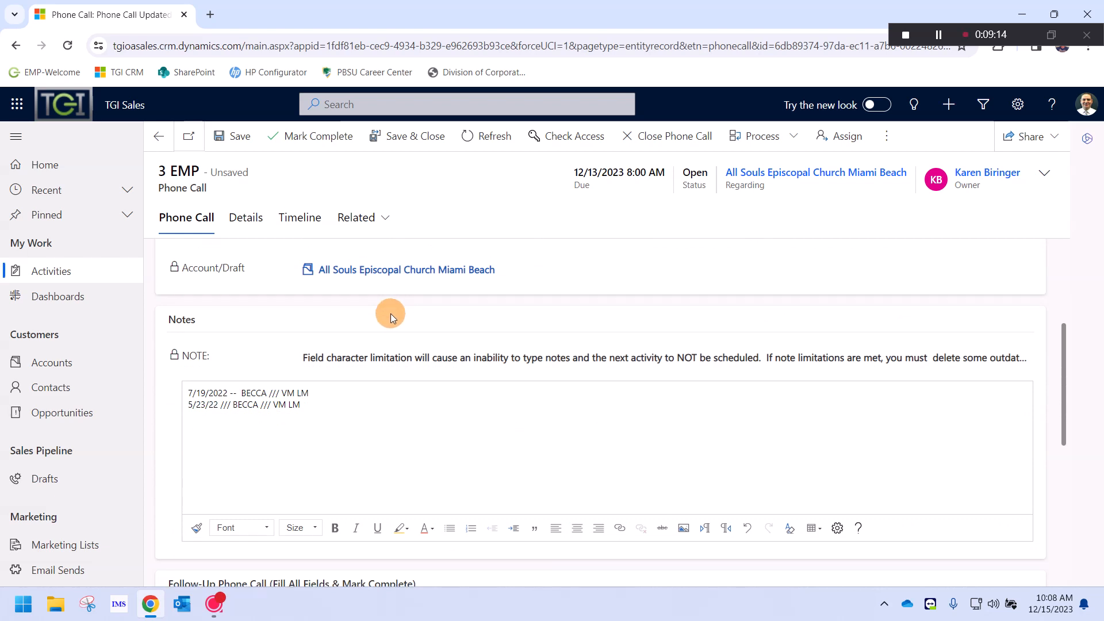
# Add a new top note: customer inquired about a payoff because the lease was too expensive
pyautogui.click(188, 392)
pyautogui.press('Return')
pyautogui.press('Return')
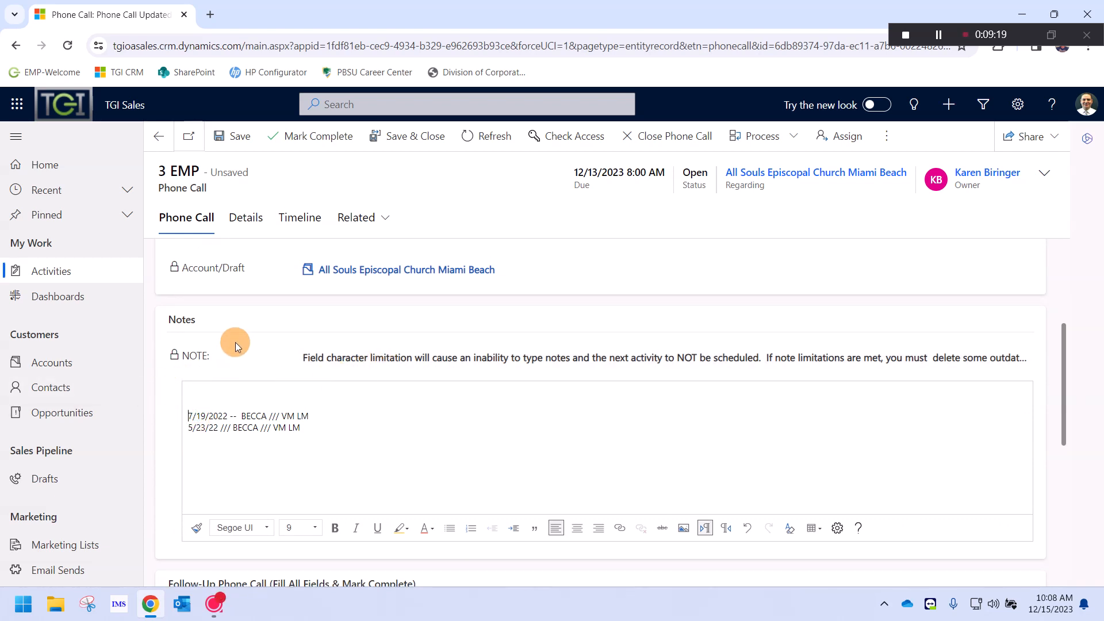
pyautogui.press('Up')
pyautogui.press('Up')
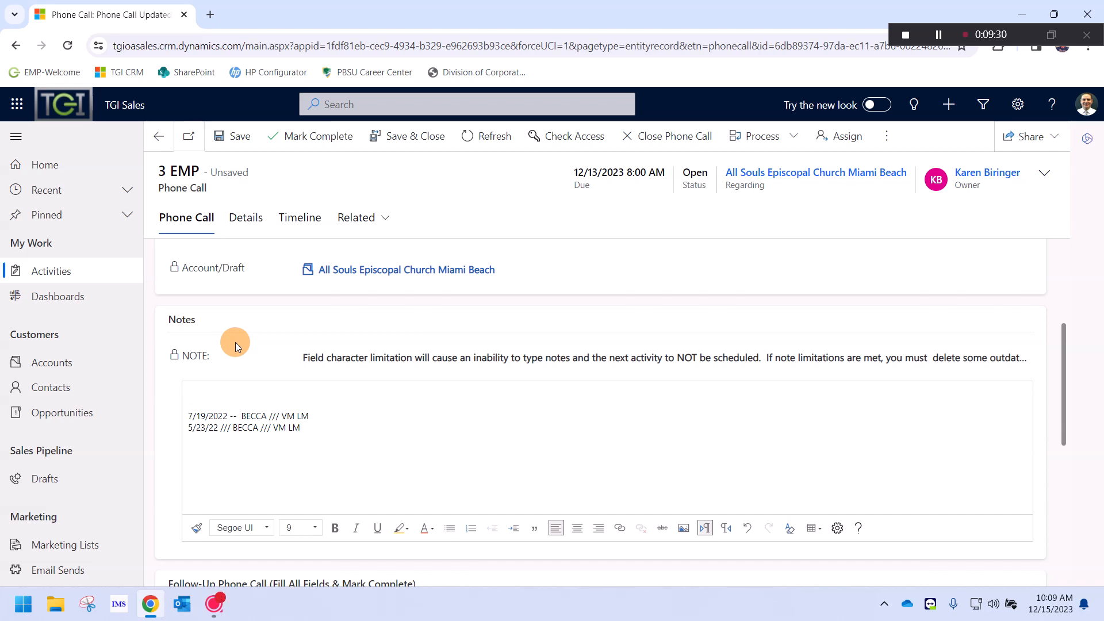
pyautogui.write('customer inq')
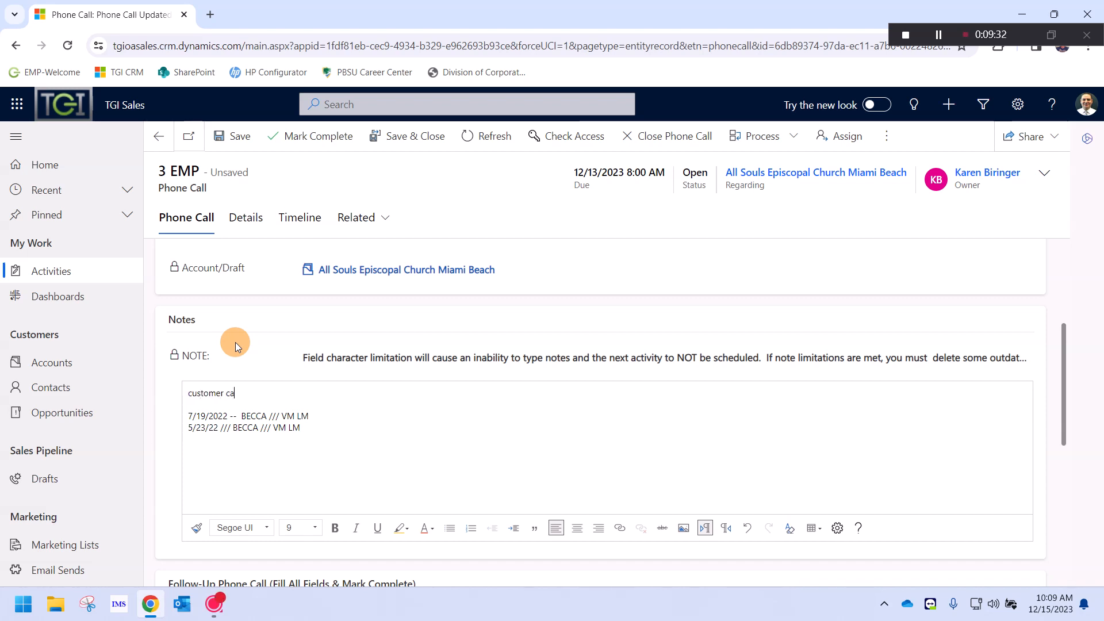
pyautogui.write('uired about ')
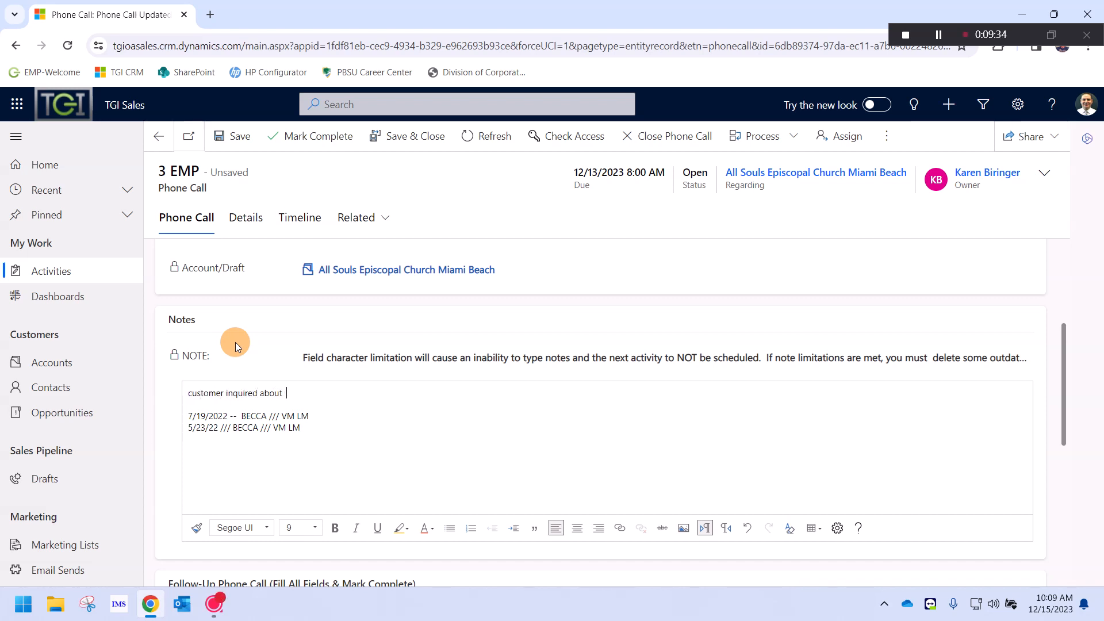
pyautogui.write('a payoff because they felt that the le')
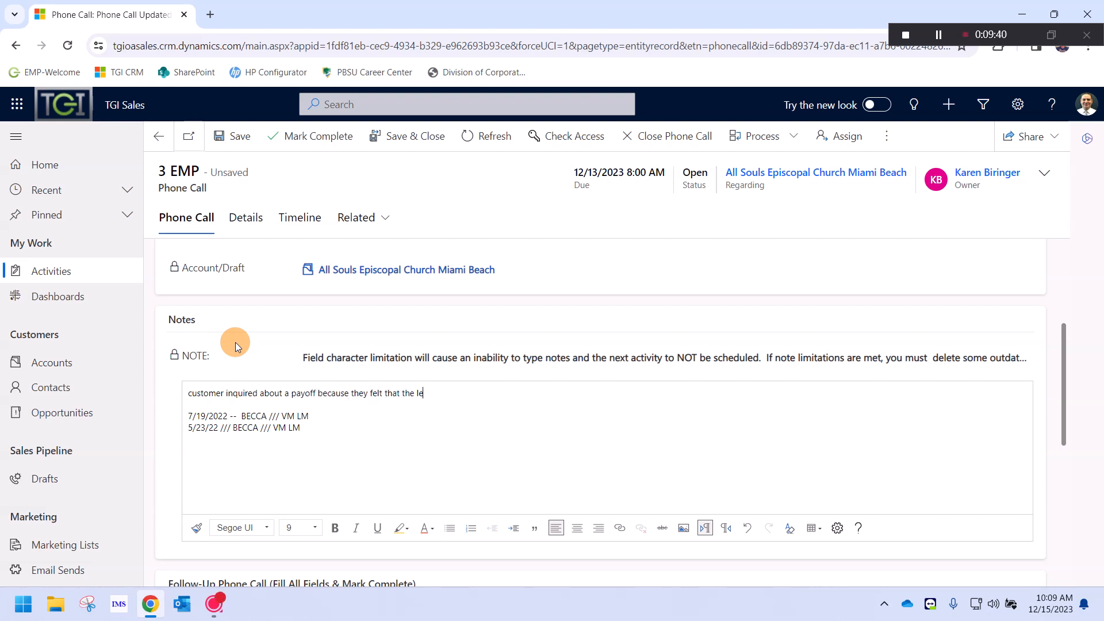
pyautogui.write('ase was too expensive ')
pyautogui.write(' i spoke t')
pyautogui.press('BackSpace')
pyautogui.write('to ')
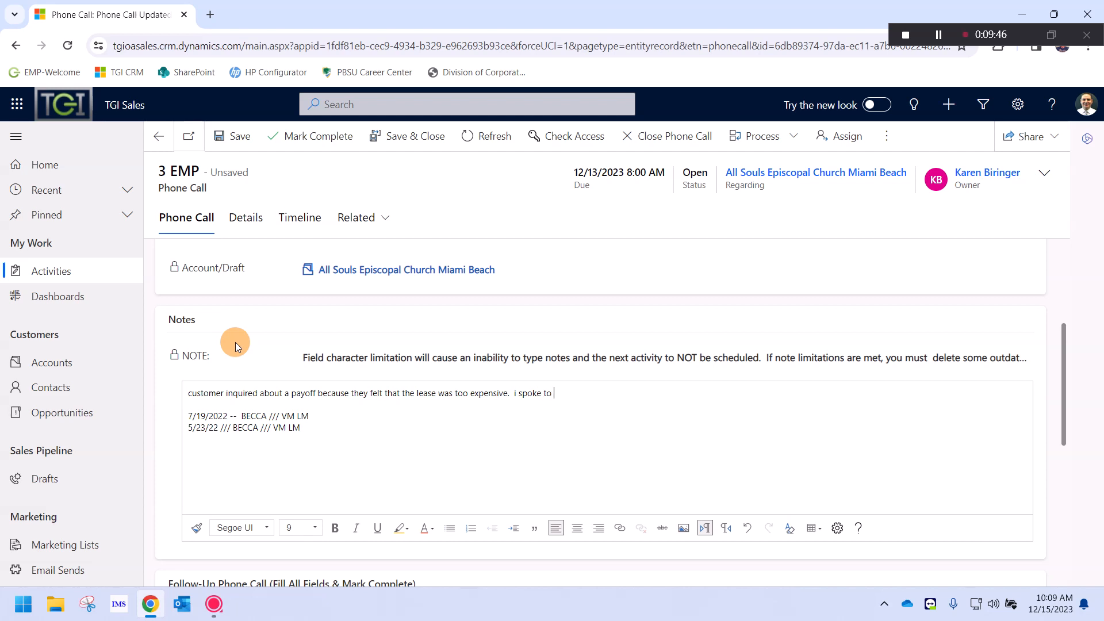
pyautogui.write('customer')
pyautogui.write(' and')
# Continue the note: investigate costs and usage, check a new deal's feasibility, review contract and invoices
pyautogui.write('we agreed to invews')
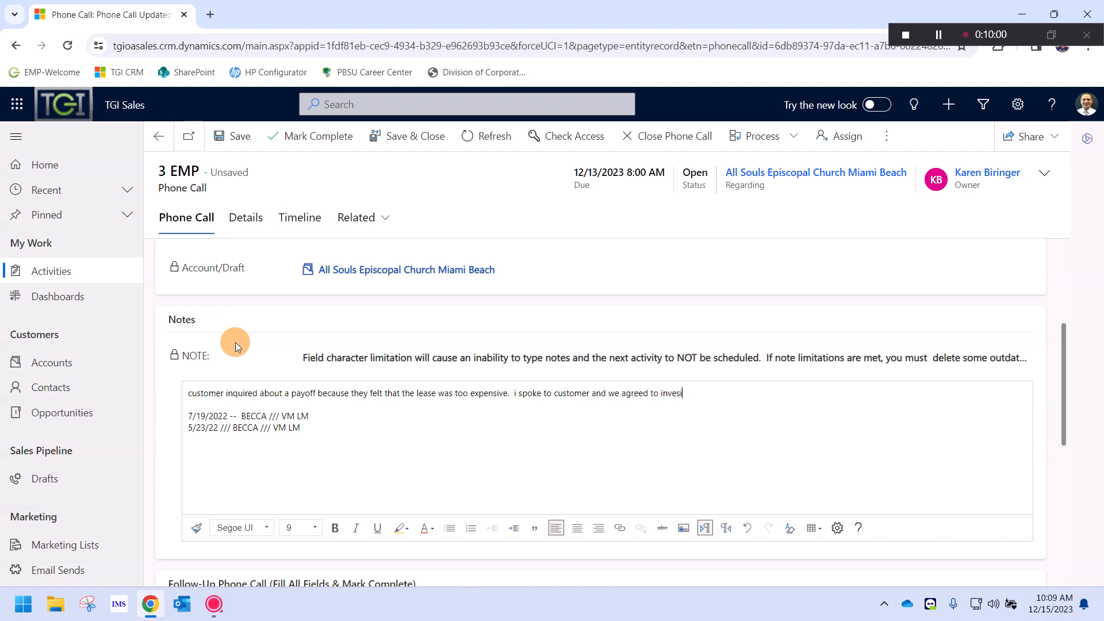
pyautogui.write('tgtigate current costs and usage, to wee')
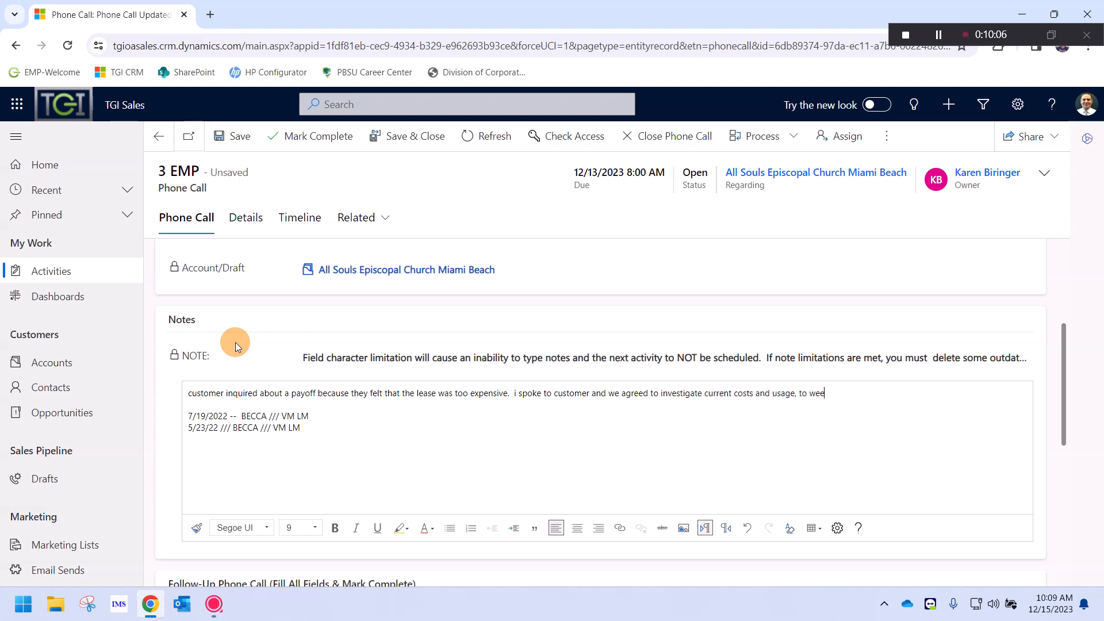
pyautogui.press('BackSpace')
pyautogui.press('BackSpace')
pyautogui.press('BackSpace')
pyautogui.write('see if a new deal is feasab')
pyautogui.write('le now.')
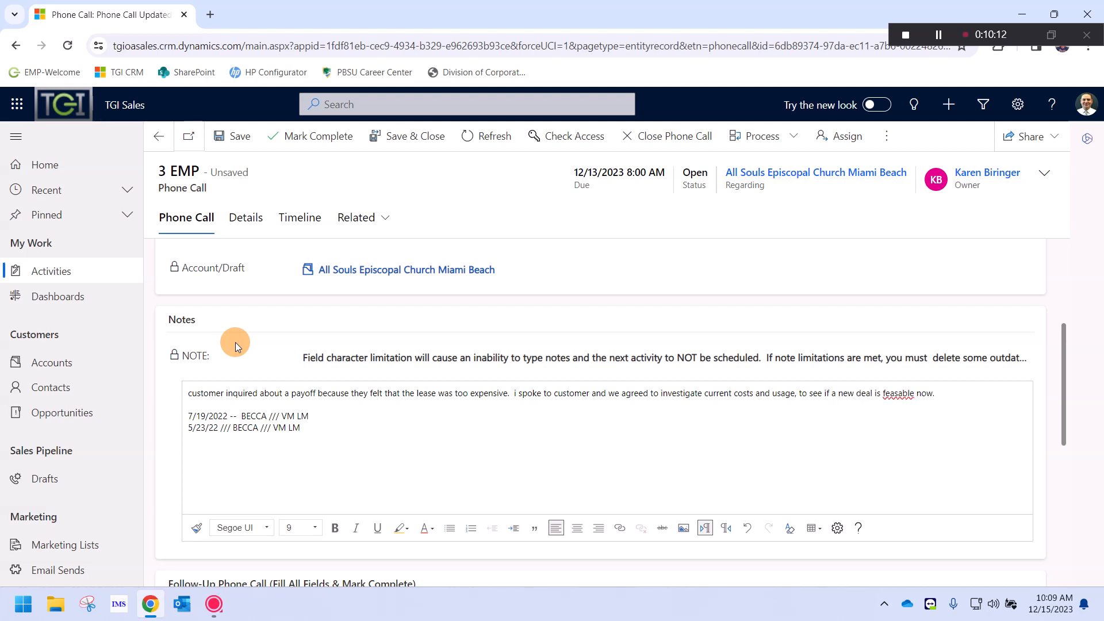
pyautogui.write('   get with Darren and look at copy')
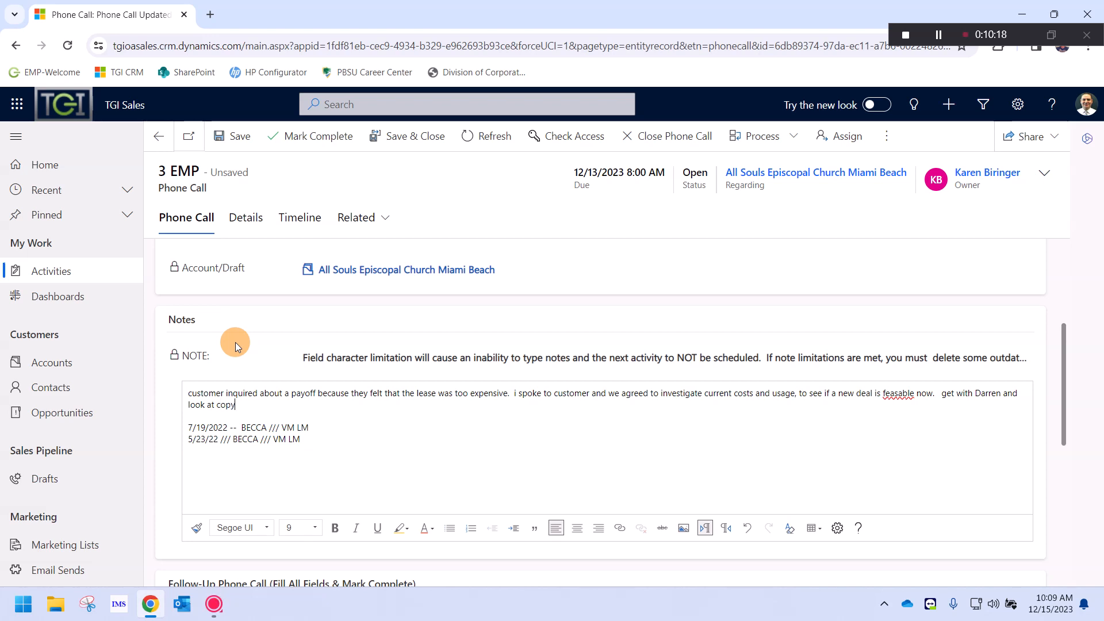
pyautogui.write(' of current contract and invoices.')
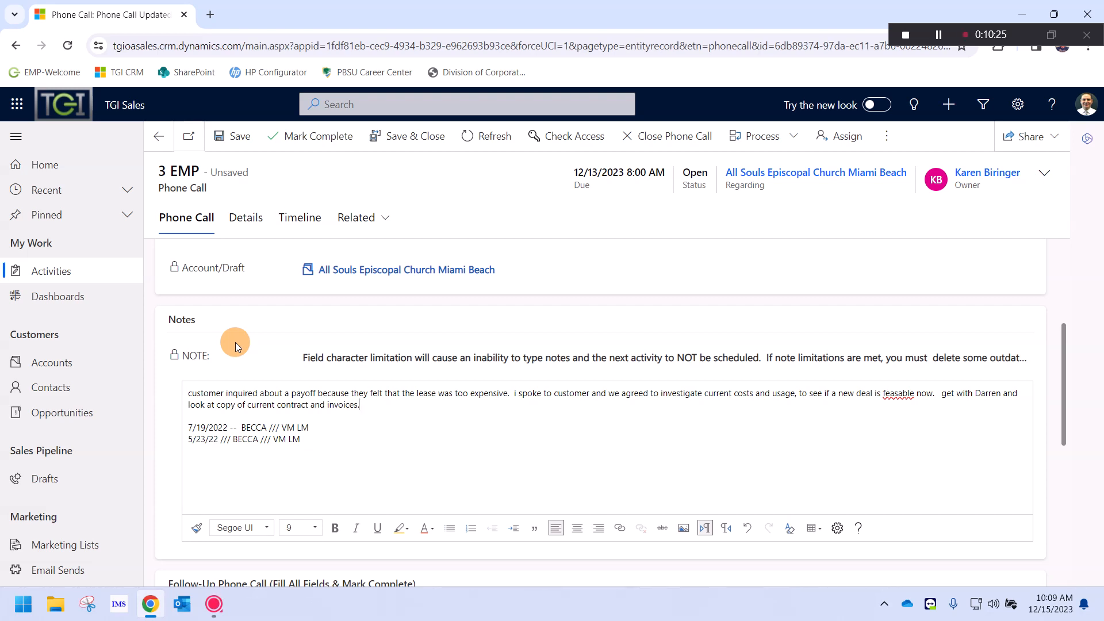
pyautogui.press('BackSpace')
pyautogui.write('and then get back to sss')
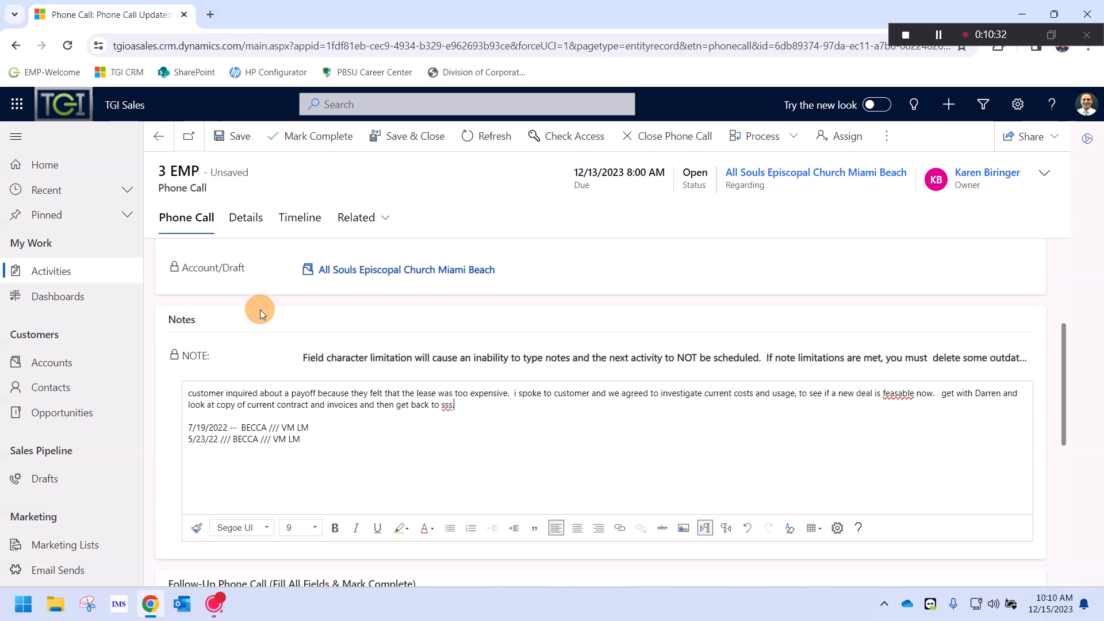
pyautogui.scroll(-3, 172, 353)
# Review the Follow-Up Phone Call section and its instruction to fill in all fields
pyautogui.scroll(-3, 154, 361)
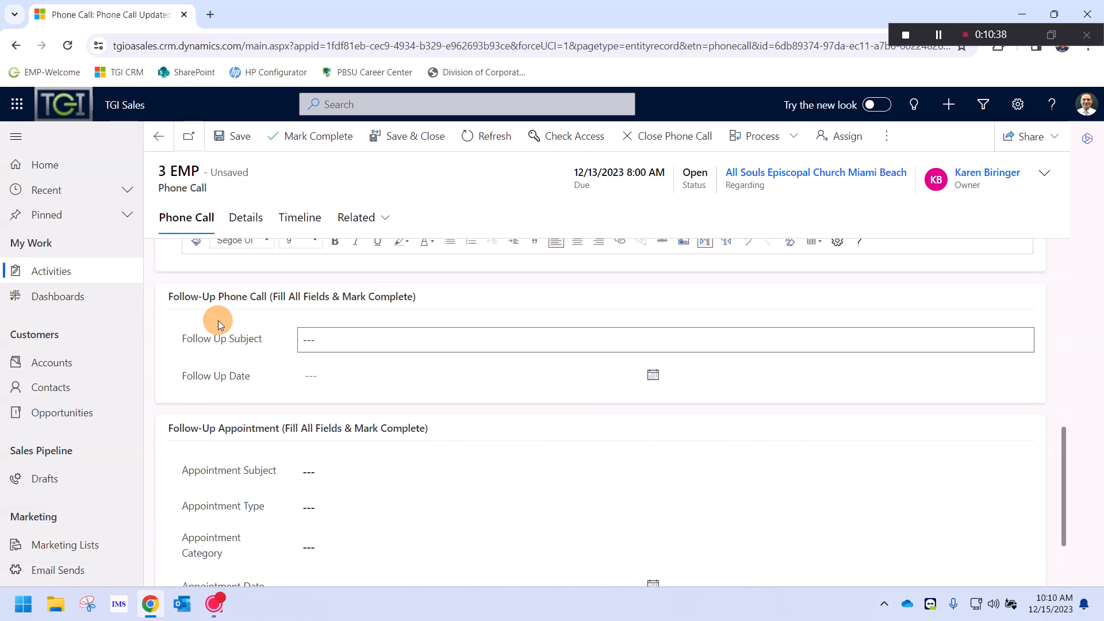
pyautogui.moveTo(174, 295); pyautogui.dragTo(268, 301)
pyautogui.click(266, 300)
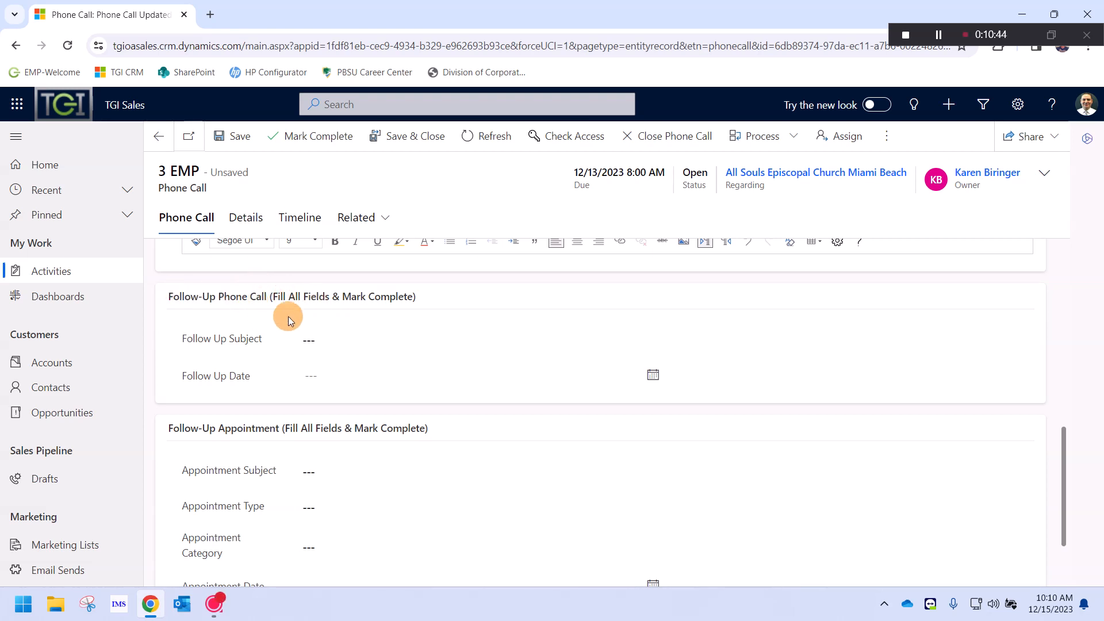
pyautogui.moveTo(168, 296); pyautogui.dragTo(377, 297)
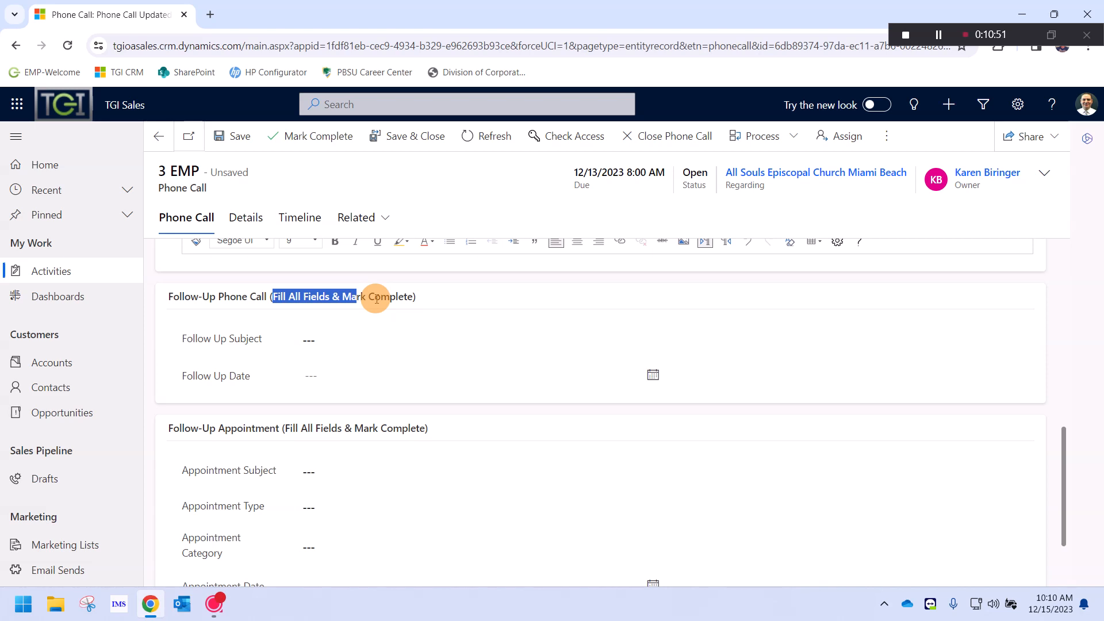
# Enter a follow-up subject to email the contact about findings on current usage and costs
pyautogui.click(394, 332)
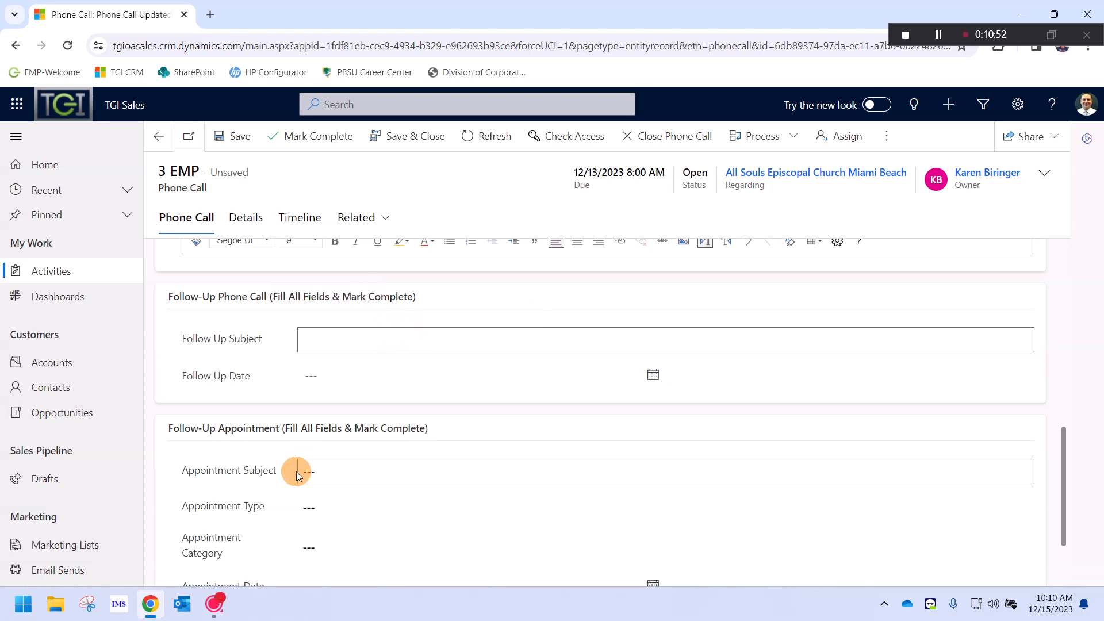
pyautogui.scroll(-2, 325, 457)
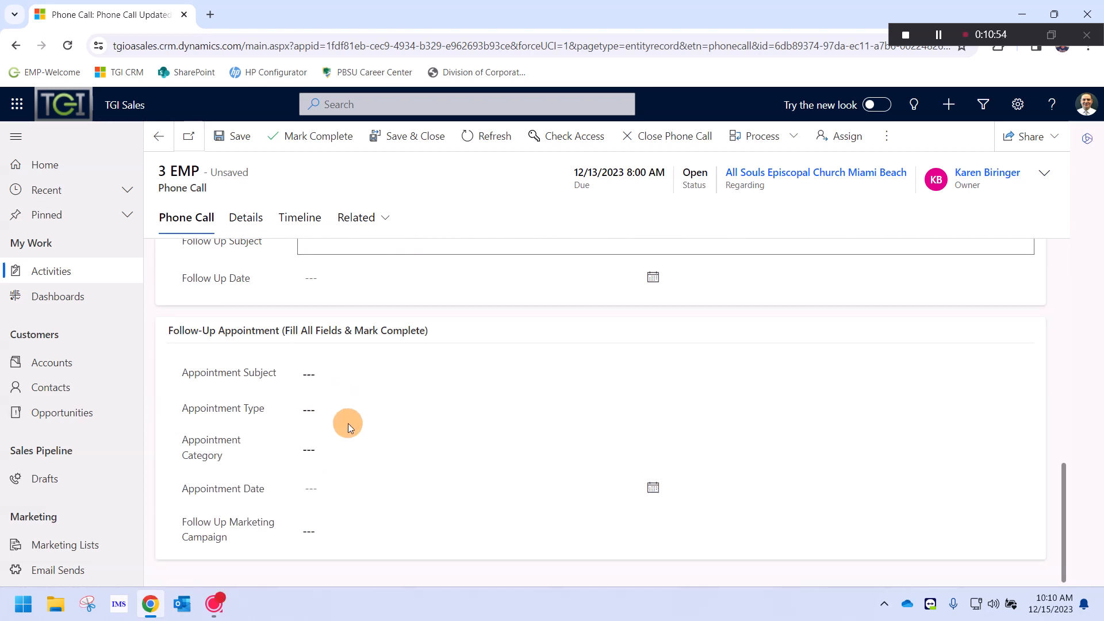
pyautogui.scroll(3, 348, 426)
pyautogui.scroll(-3, 348, 429)
pyautogui.scroll(5, 353, 428)
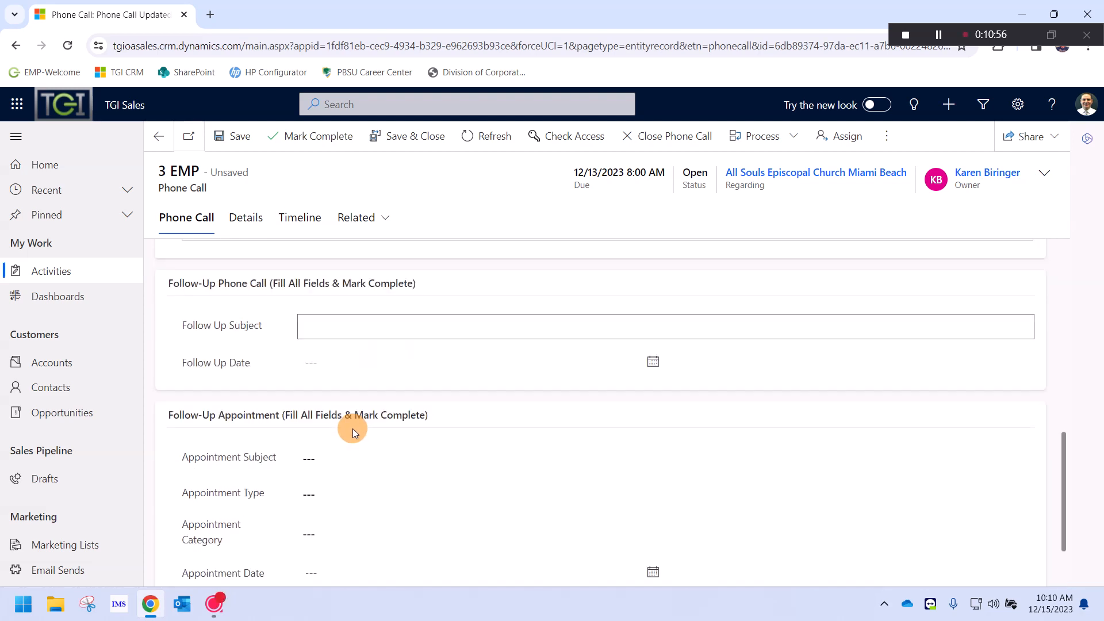
pyautogui.click(320, 457)
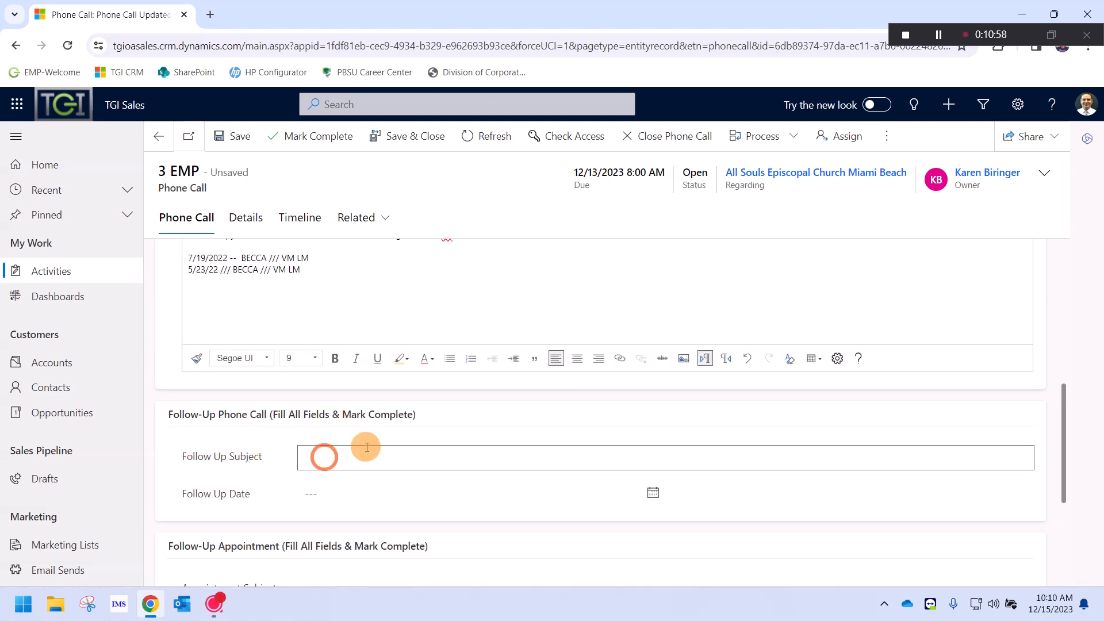
pyautogui.write('email')
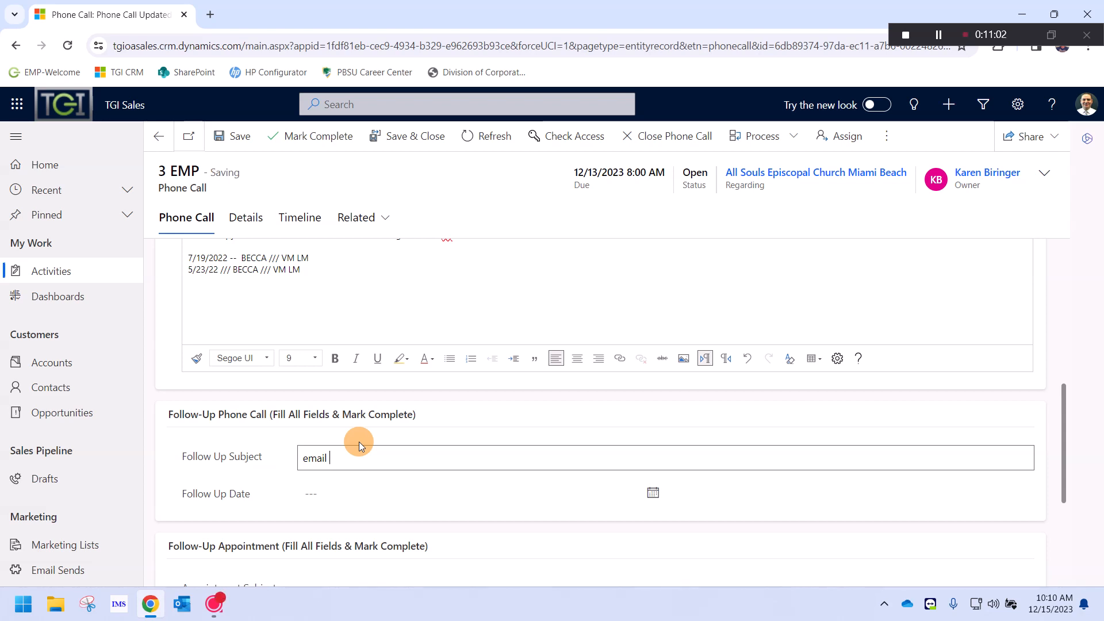
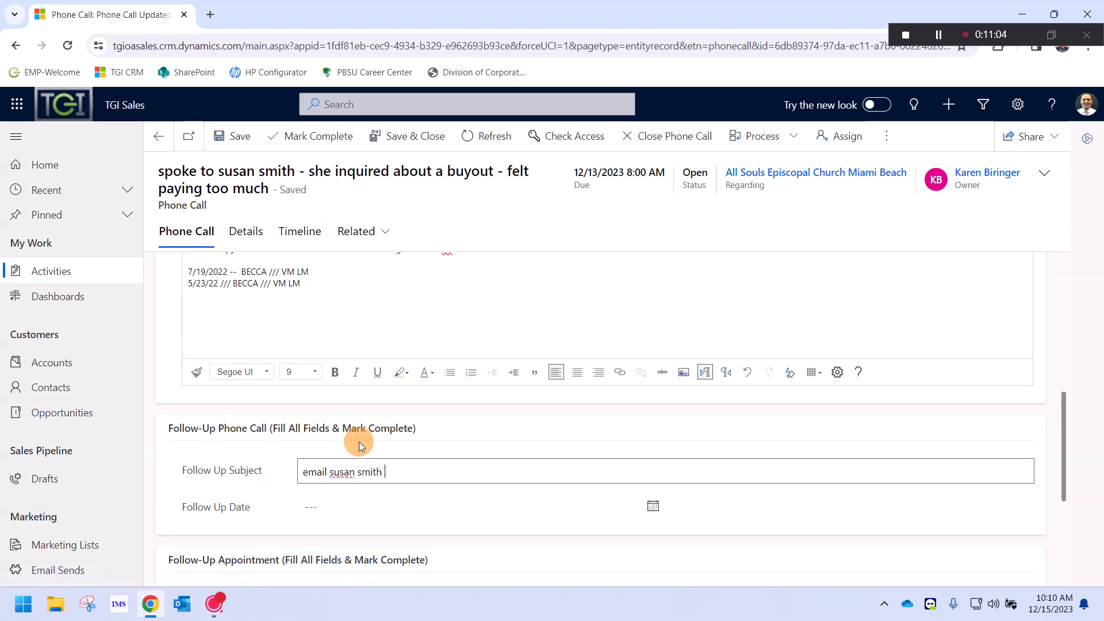
pyautogui.write('about my findings ')
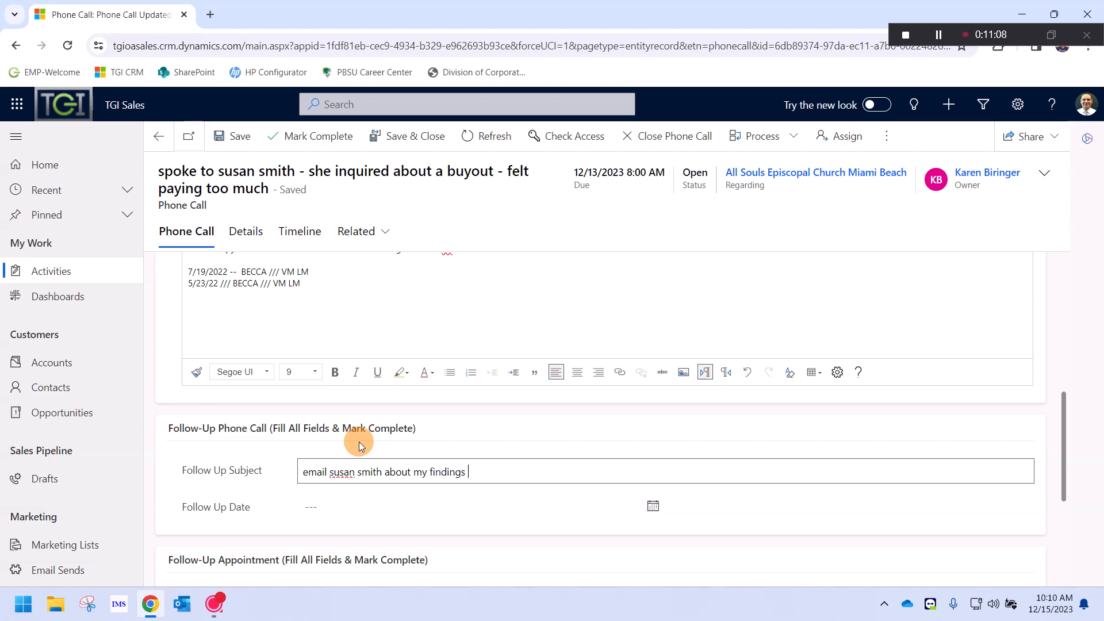
pyautogui.write('regarding current usage and costs')
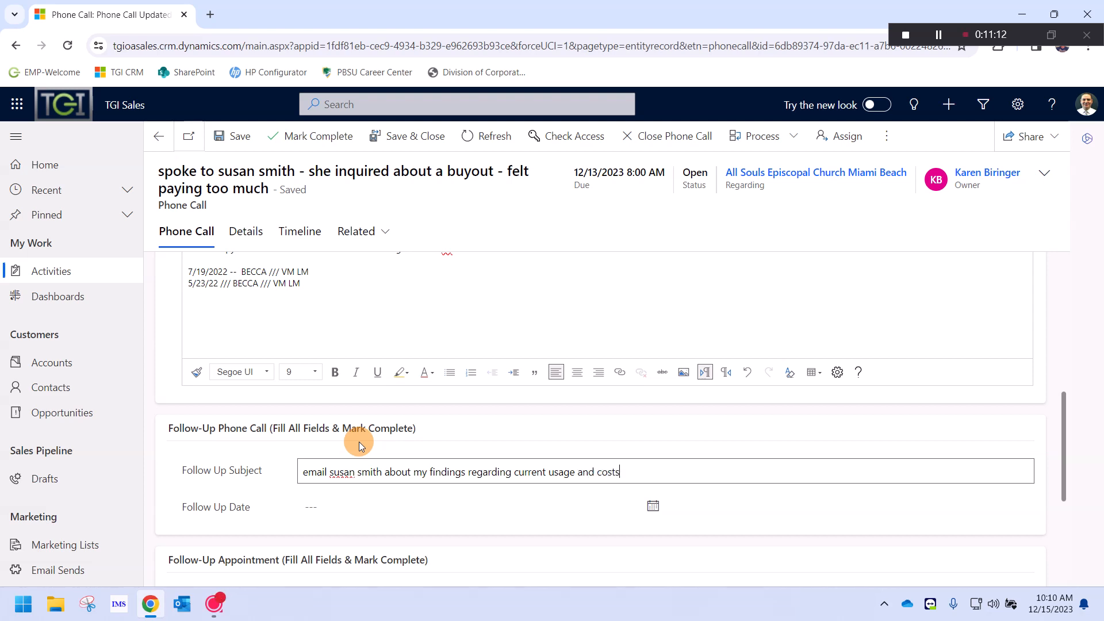
pyautogui.click(654, 506)
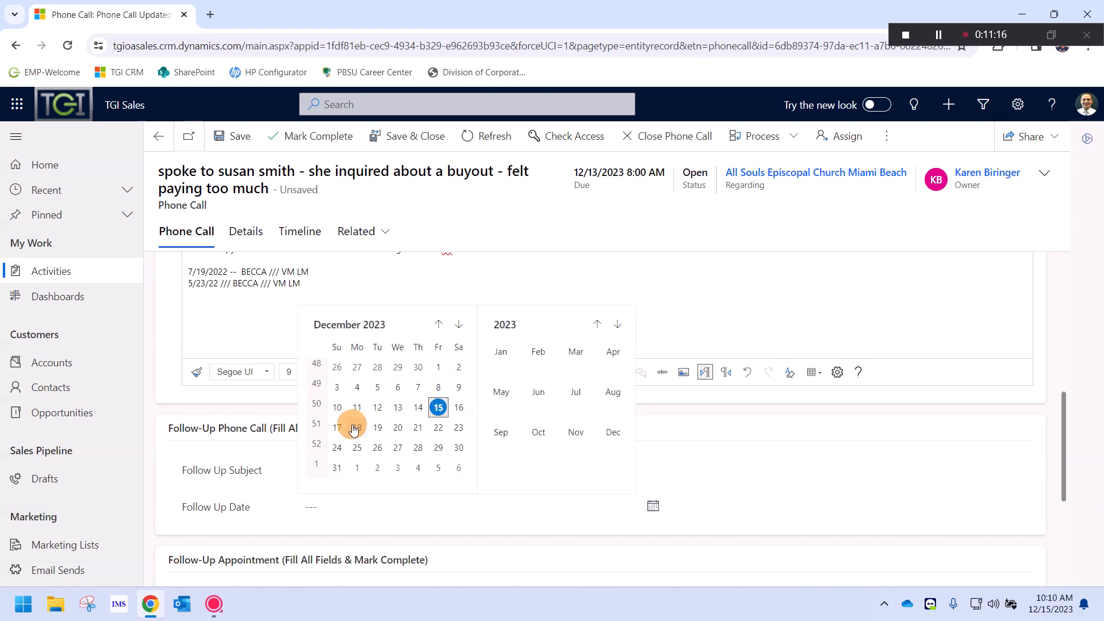
pyautogui.click(357, 427)
pyautogui.click(687, 510)
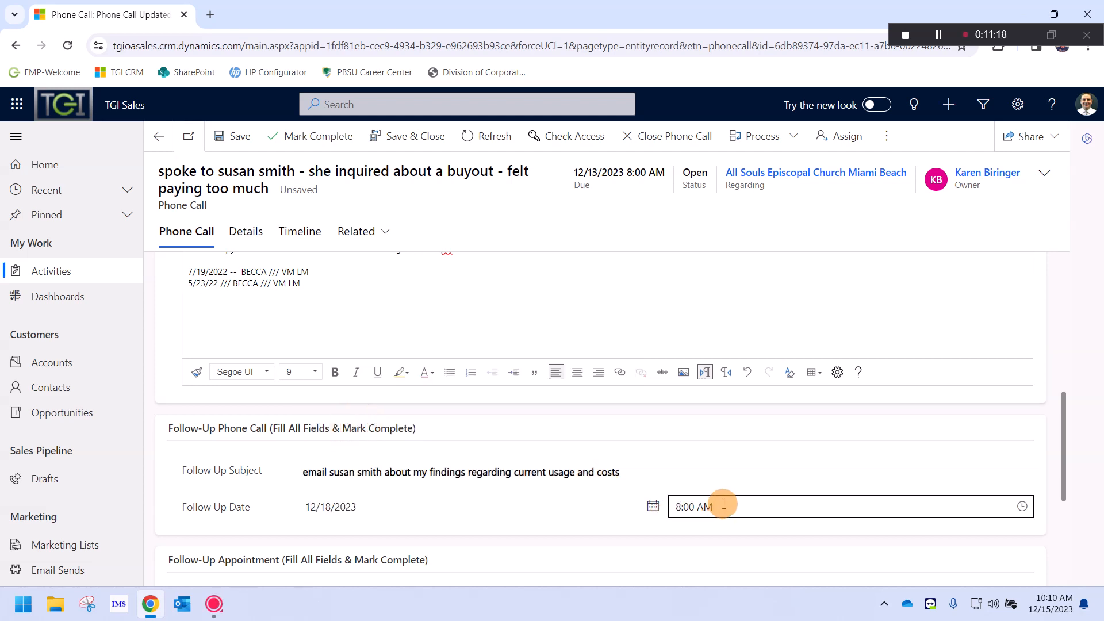
pyautogui.click(727, 507)
pyautogui.press('Down')
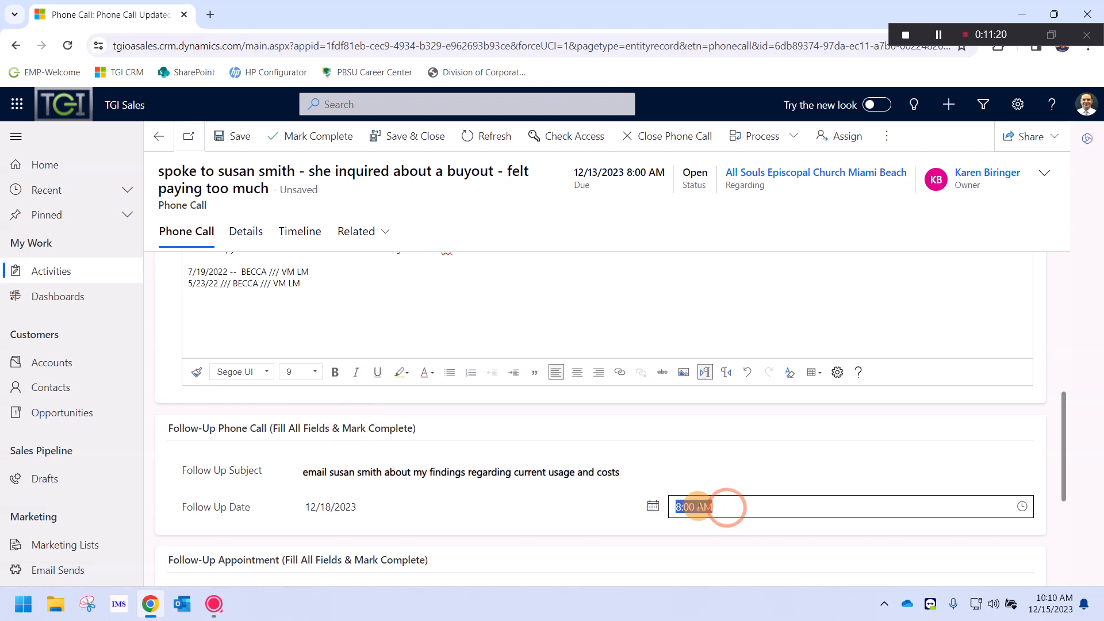
pyautogui.press('Down')
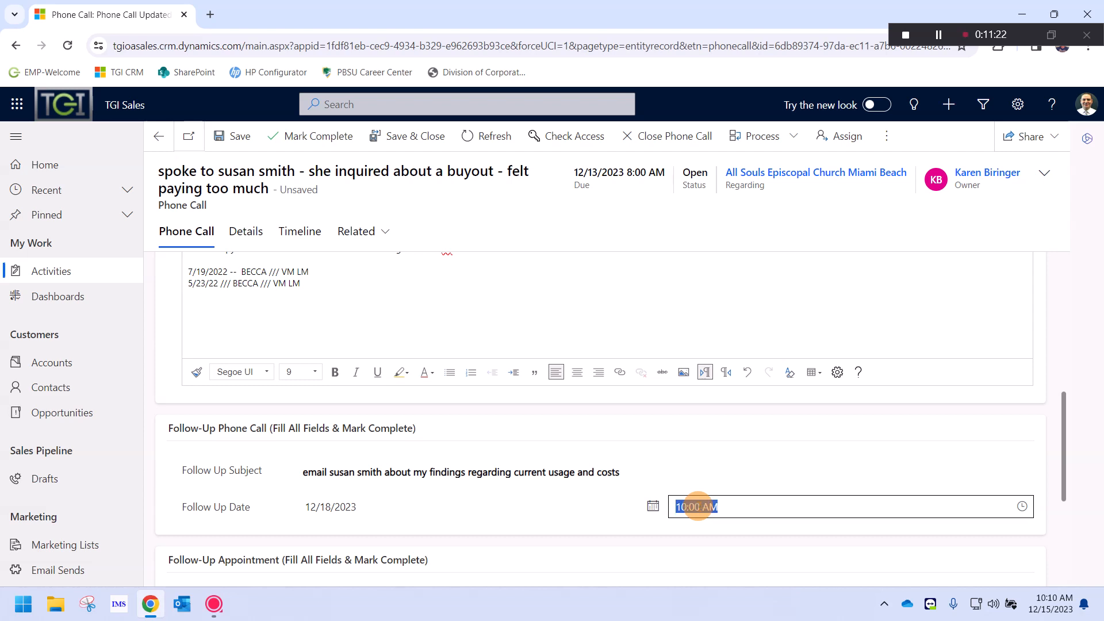
pyautogui.press('Up')
pyautogui.click(698, 447)
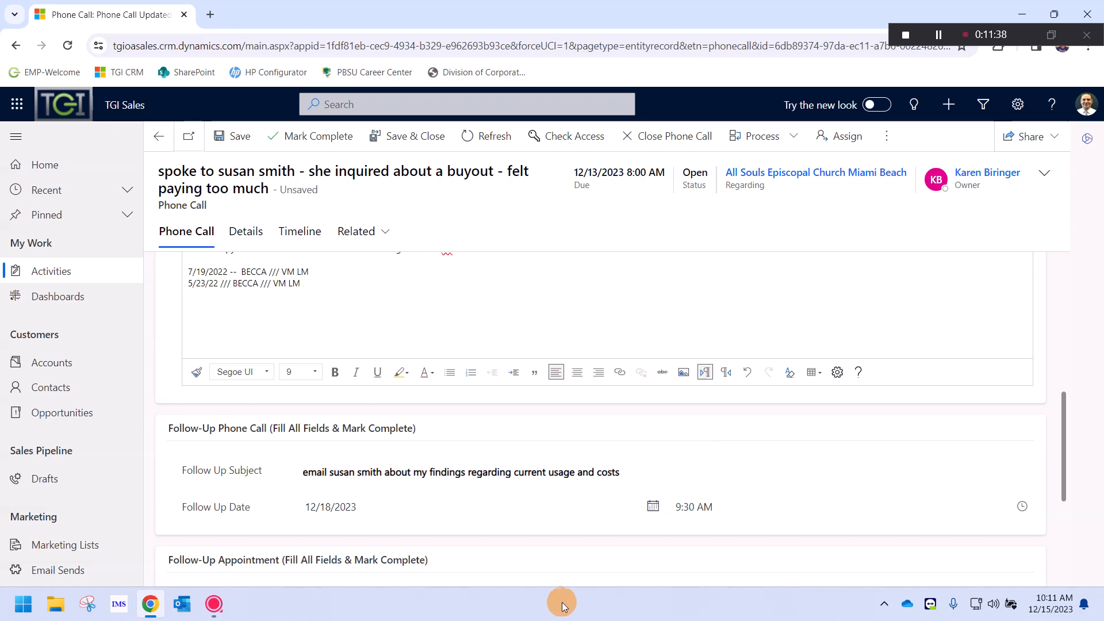
# Review the call's 12/13/2023 due date, subject and notes so the form autosaves
pyautogui.scroll(10, 621, 477)
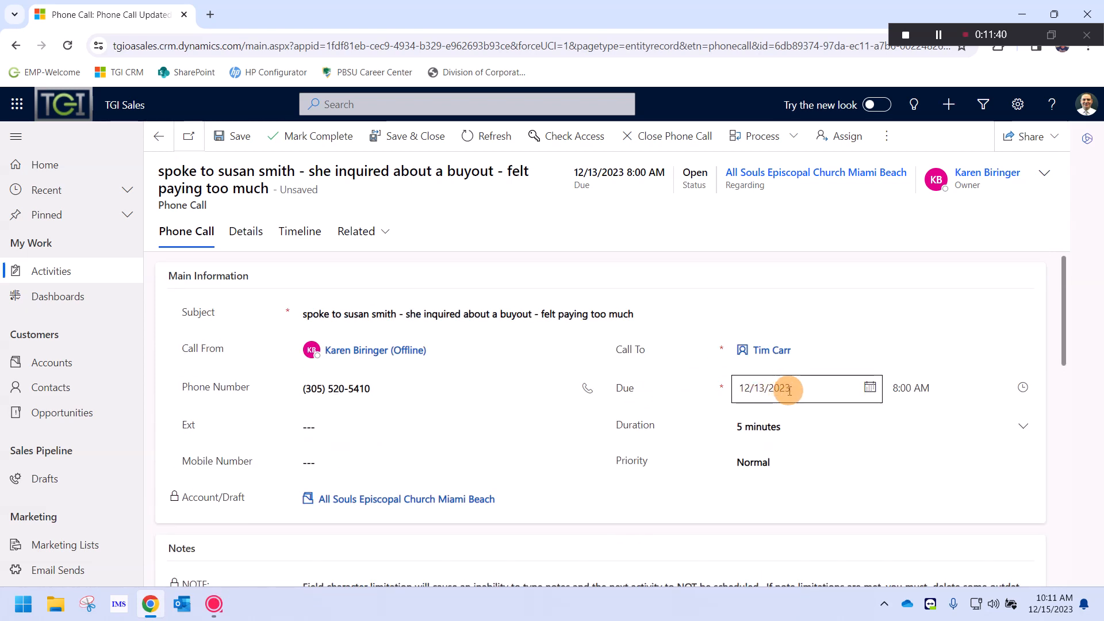
pyautogui.moveTo(805, 389); pyautogui.dragTo(727, 384)
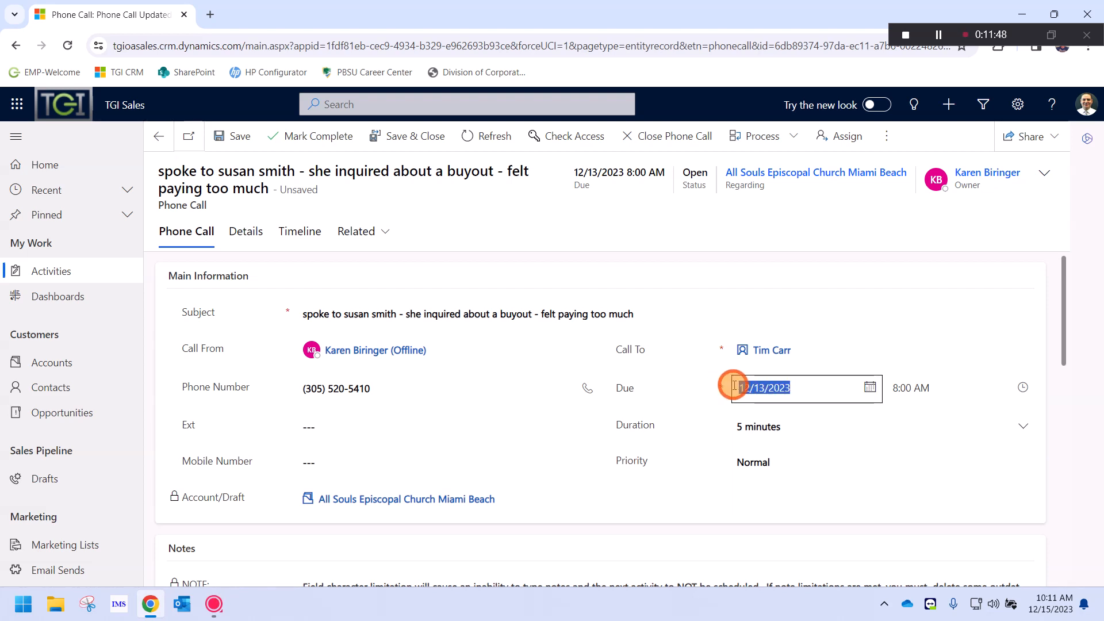
pyautogui.click(801, 387)
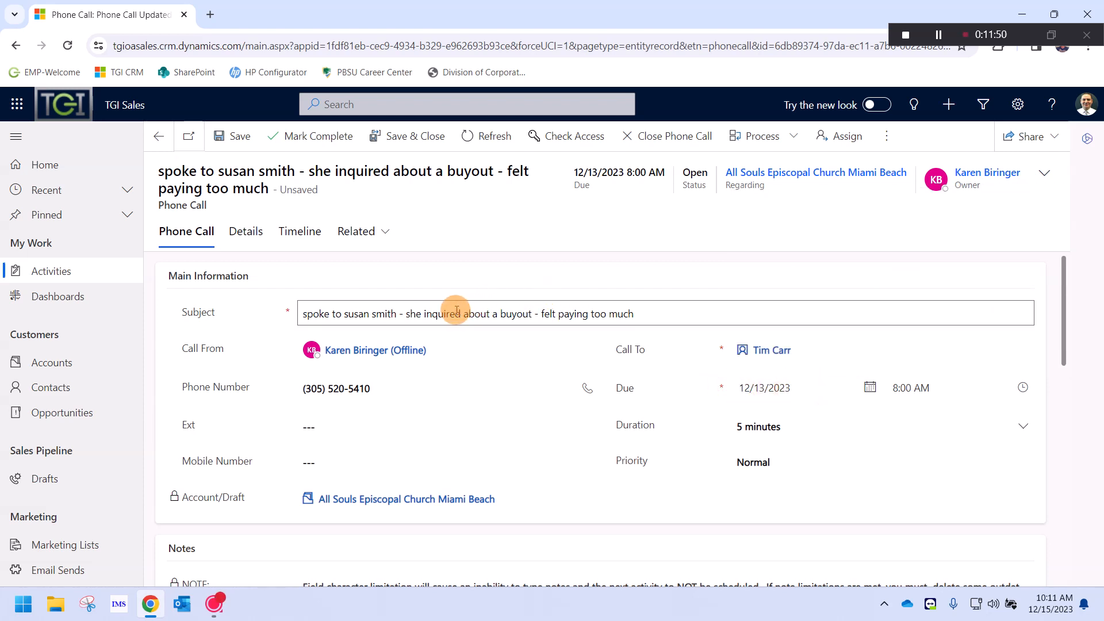
pyautogui.moveTo(451, 313); pyautogui.dragTo(643, 314)
pyautogui.click(659, 320)
pyautogui.scroll(-3, 642, 313)
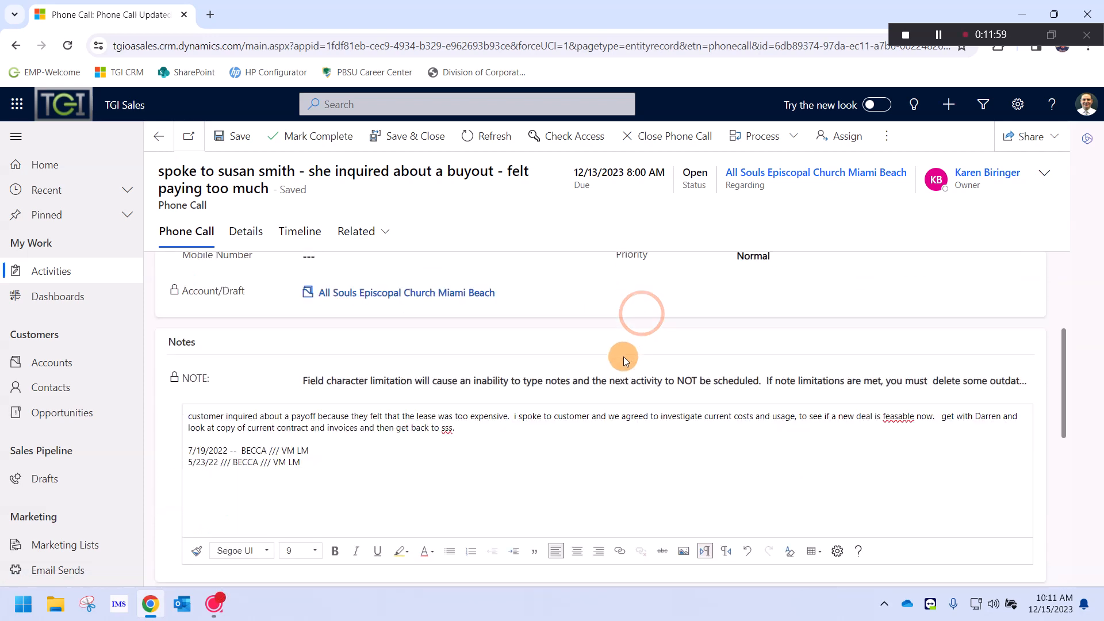
pyautogui.moveTo(266, 419); pyautogui.dragTo(186, 405)
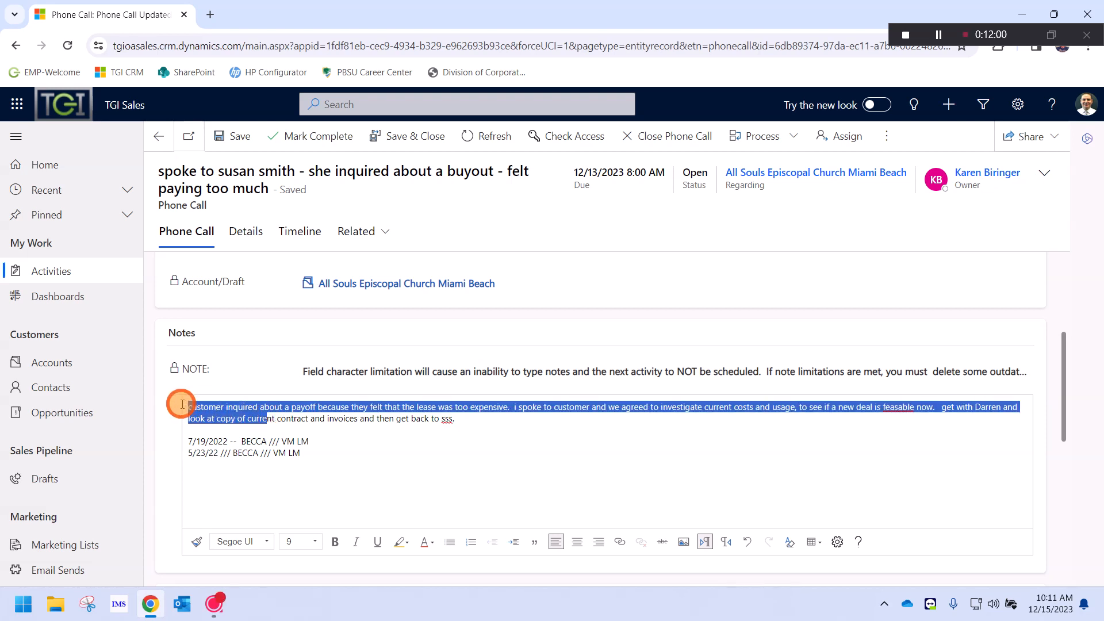
pyautogui.click(468, 426)
pyautogui.scroll(-5, 470, 428)
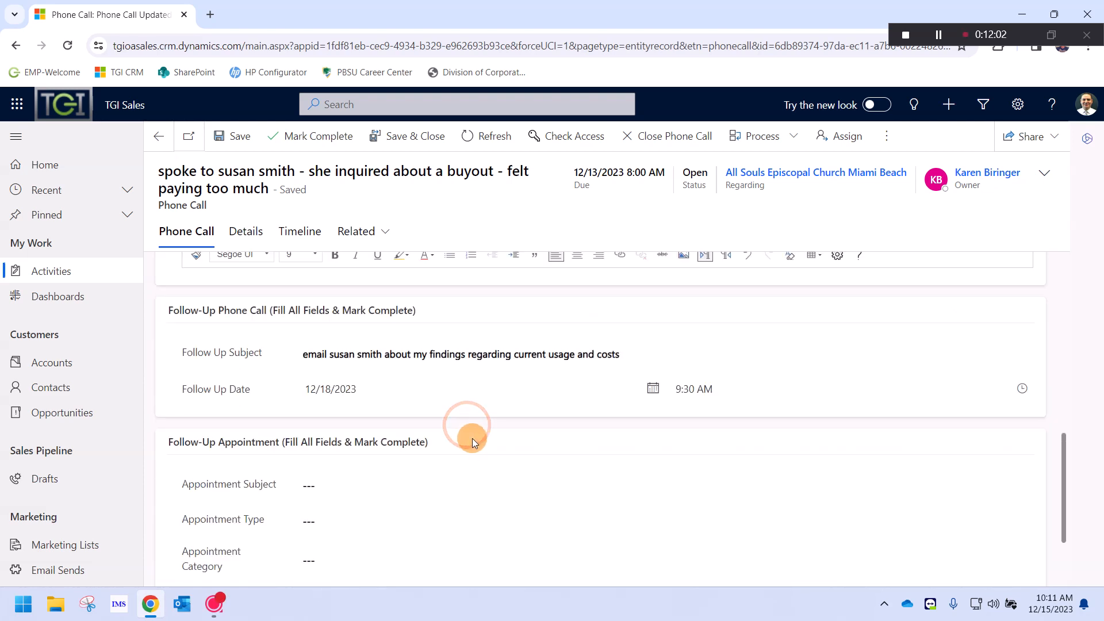
pyautogui.click(349, 355)
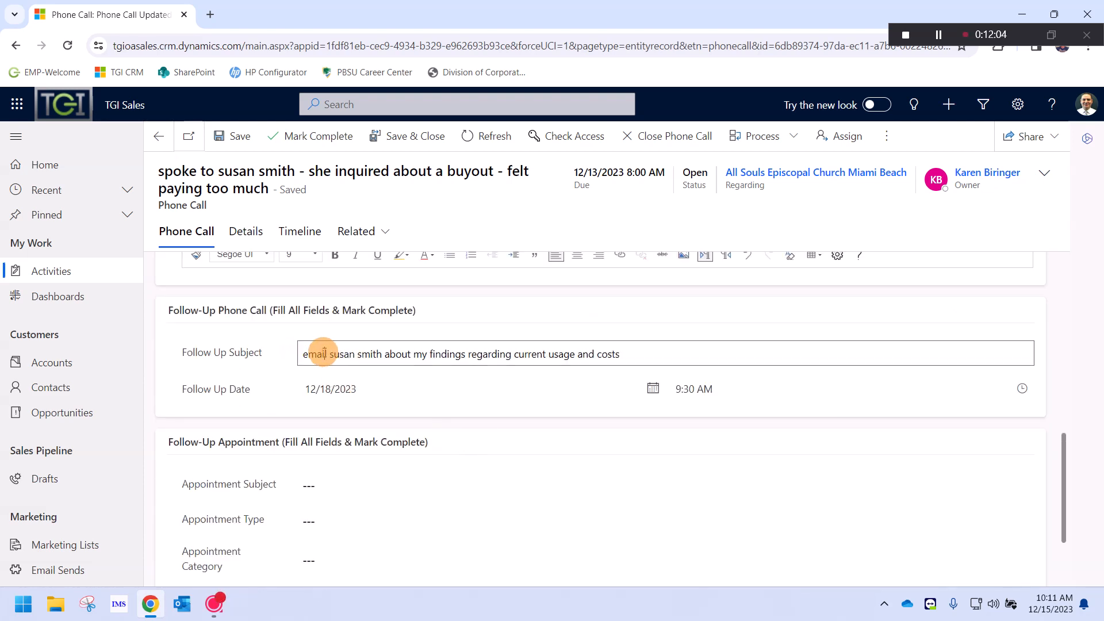
pyautogui.moveTo(325, 353); pyautogui.dragTo(288, 363)
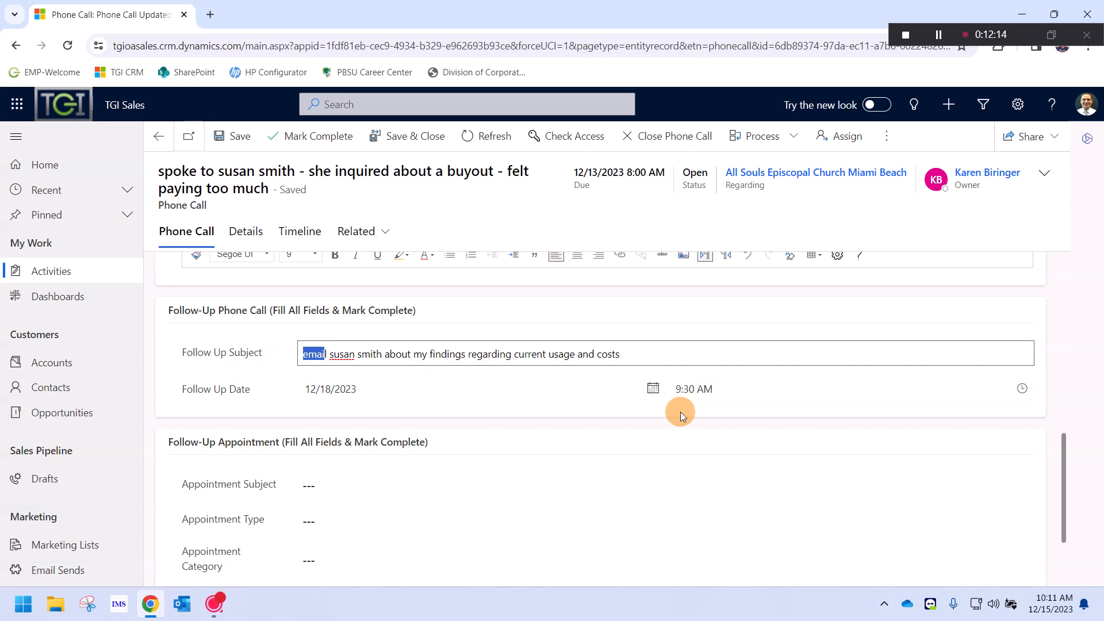
pyautogui.scroll(8, 680, 411)
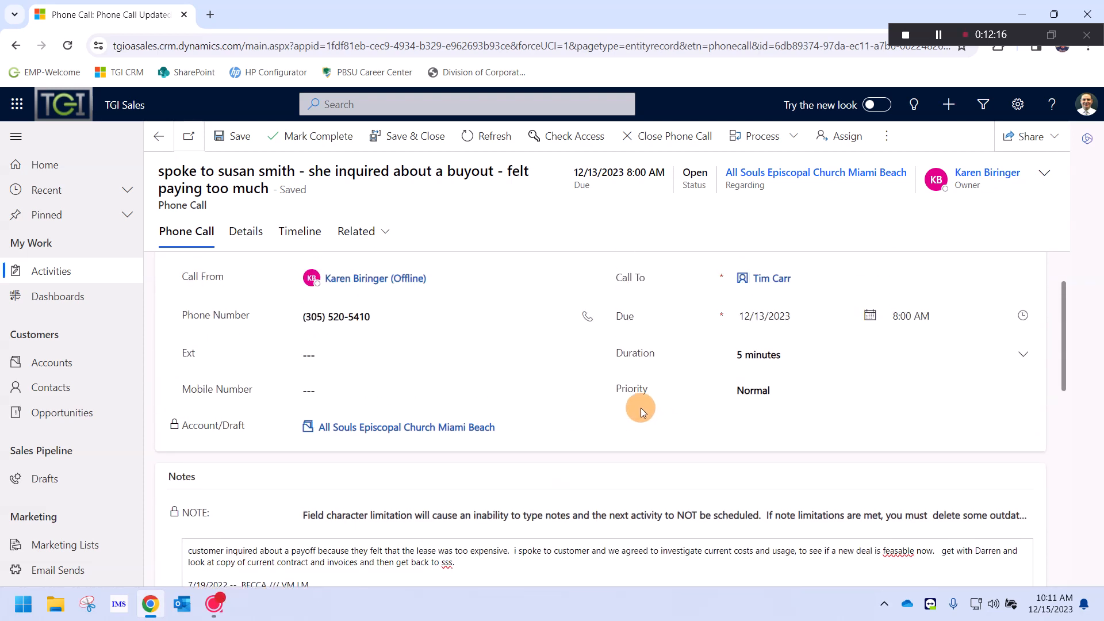
pyautogui.scroll(-1, 641, 409)
pyautogui.scroll(-5, 357, 467)
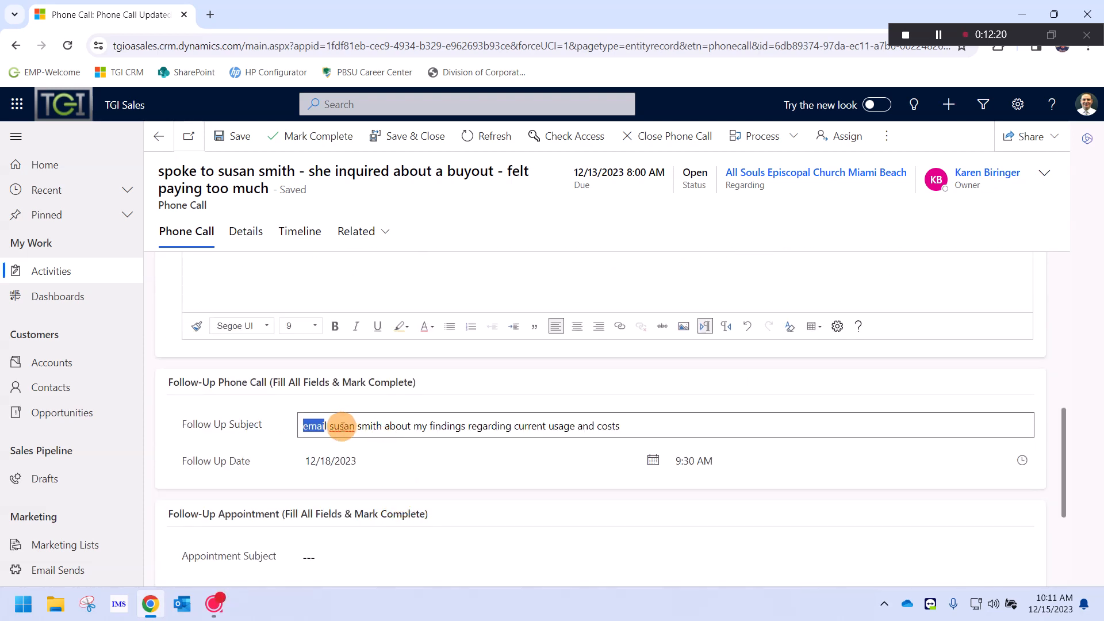
pyautogui.moveTo(342, 427); pyautogui.dragTo(611, 425)
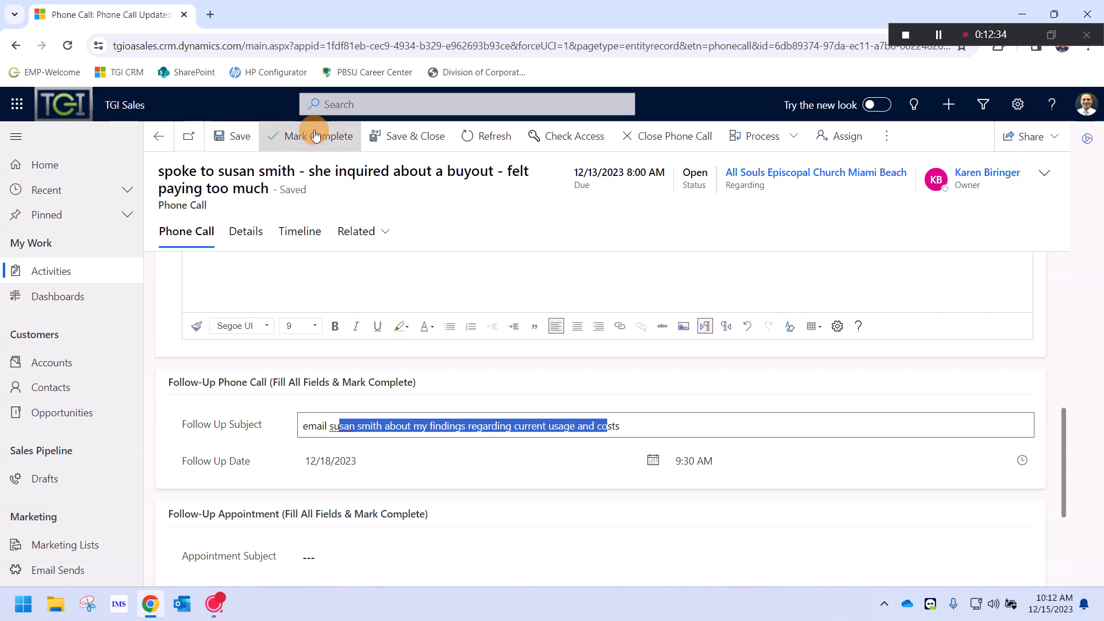
# Mark the phone call complete and go to the All Souls Episcopal Church Miami Beach account
pyautogui.click(326, 153)
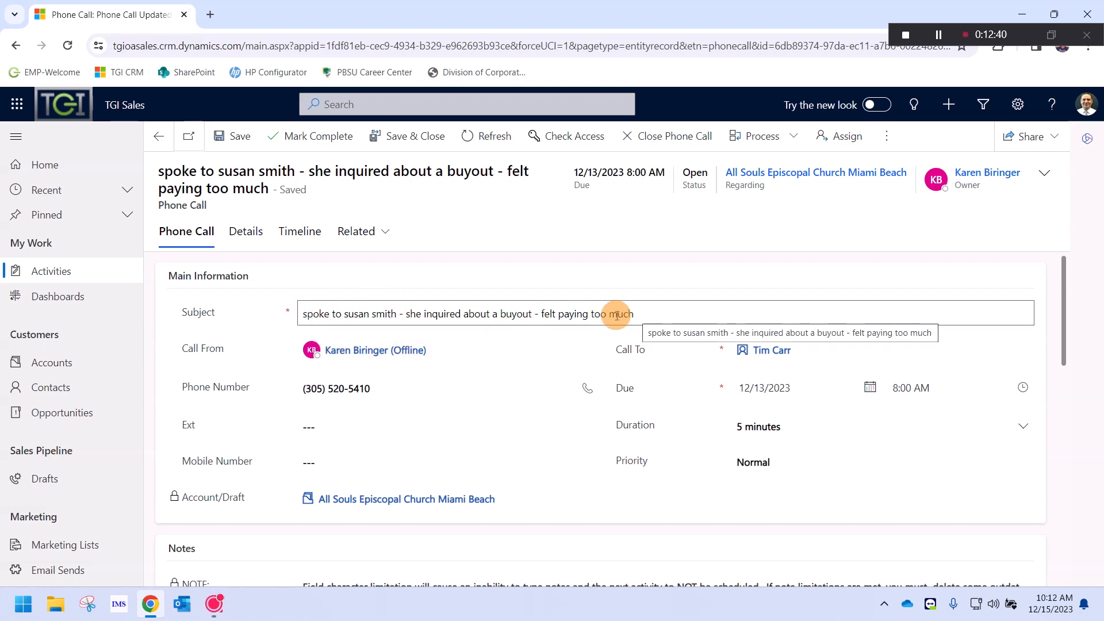
pyautogui.scroll(-5, 613, 334)
pyautogui.scroll(-4, 459, 477)
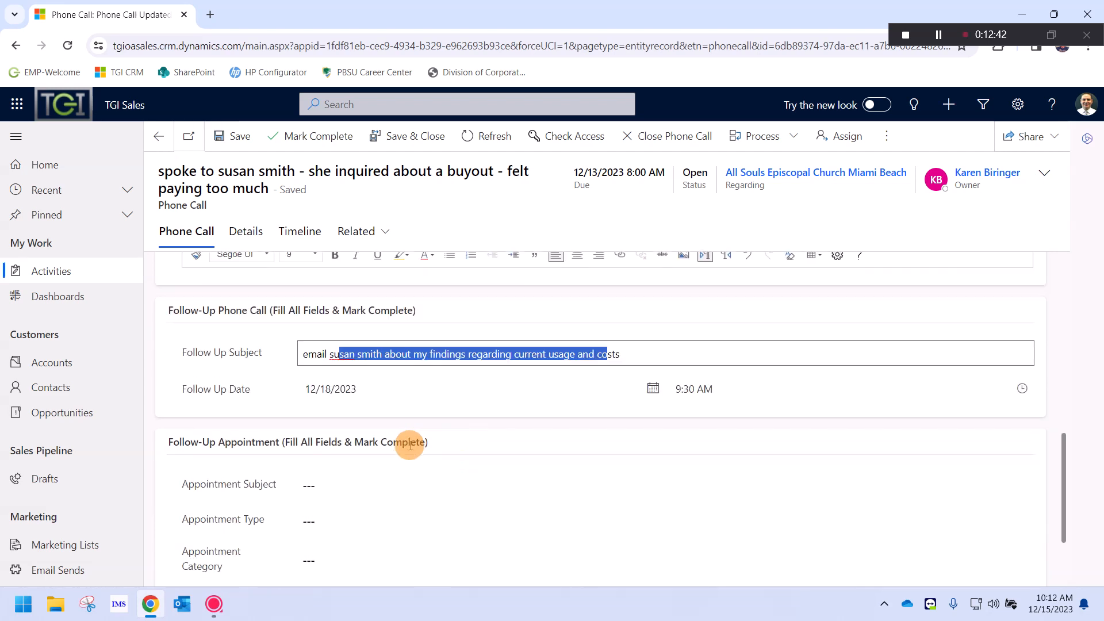
pyautogui.scroll(3, 523, 368)
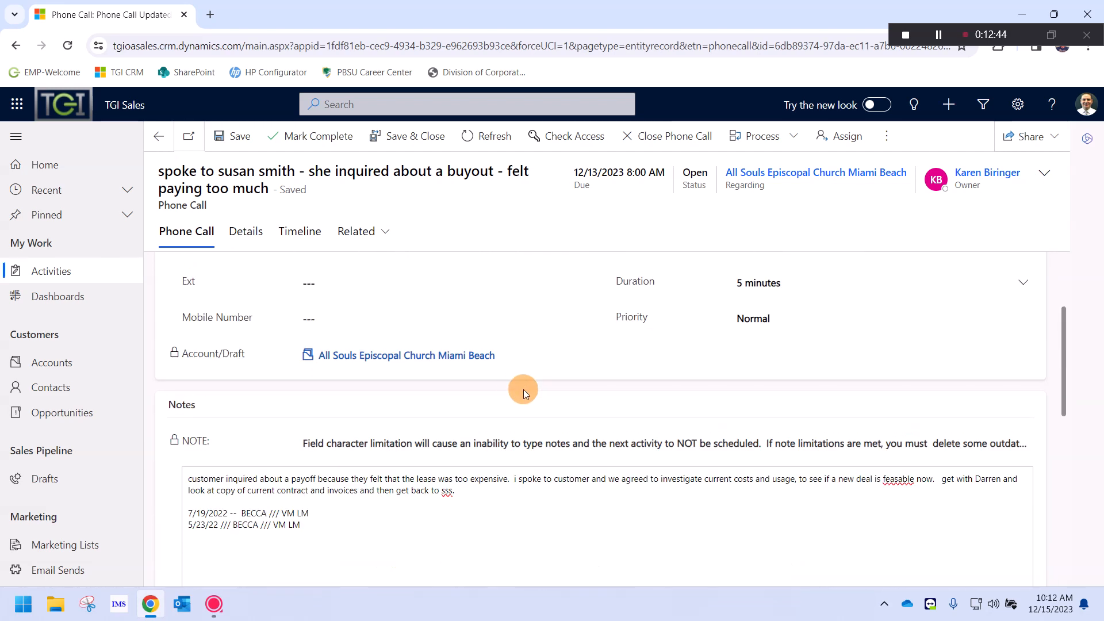
pyautogui.click(420, 352)
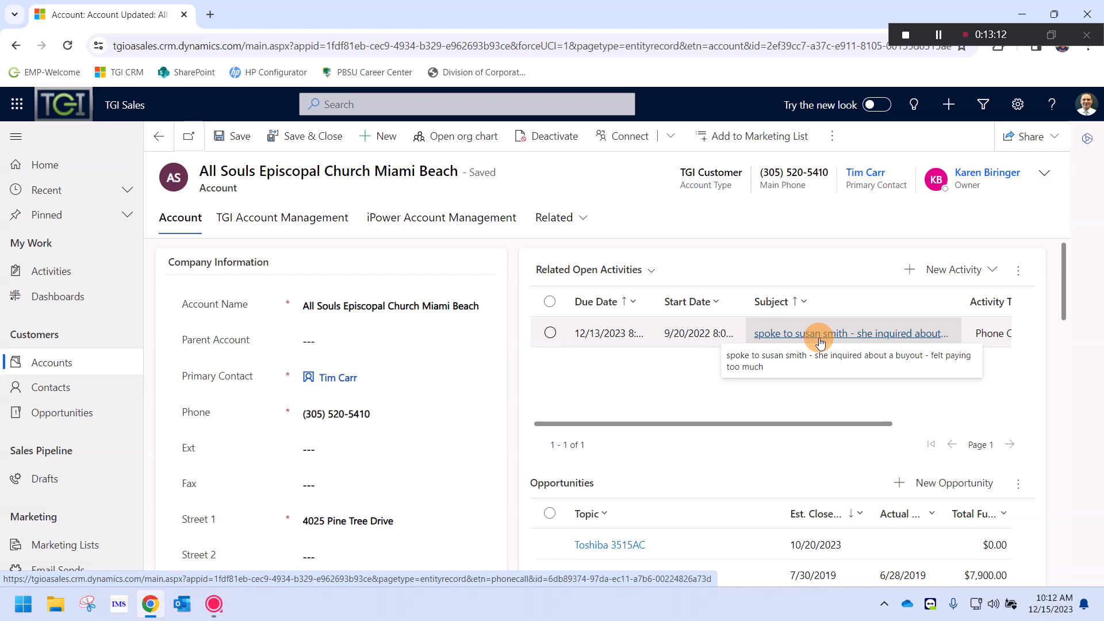
# Open the buyout phone call from Related Open Activities and mark it complete
pyautogui.click(802, 333)
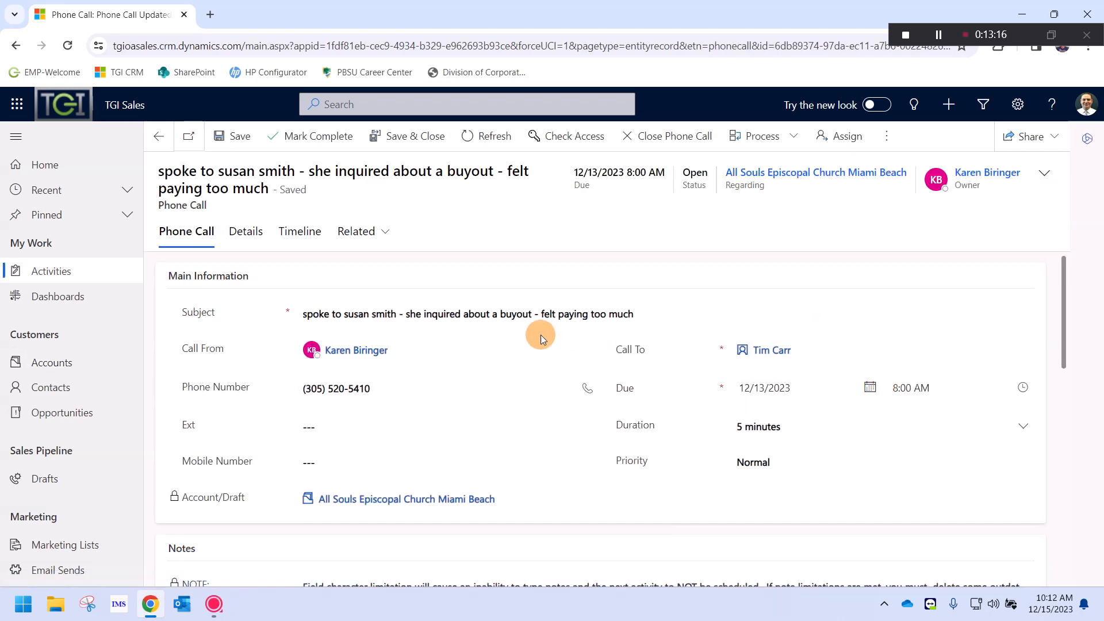
pyautogui.scroll(-4, 507, 342)
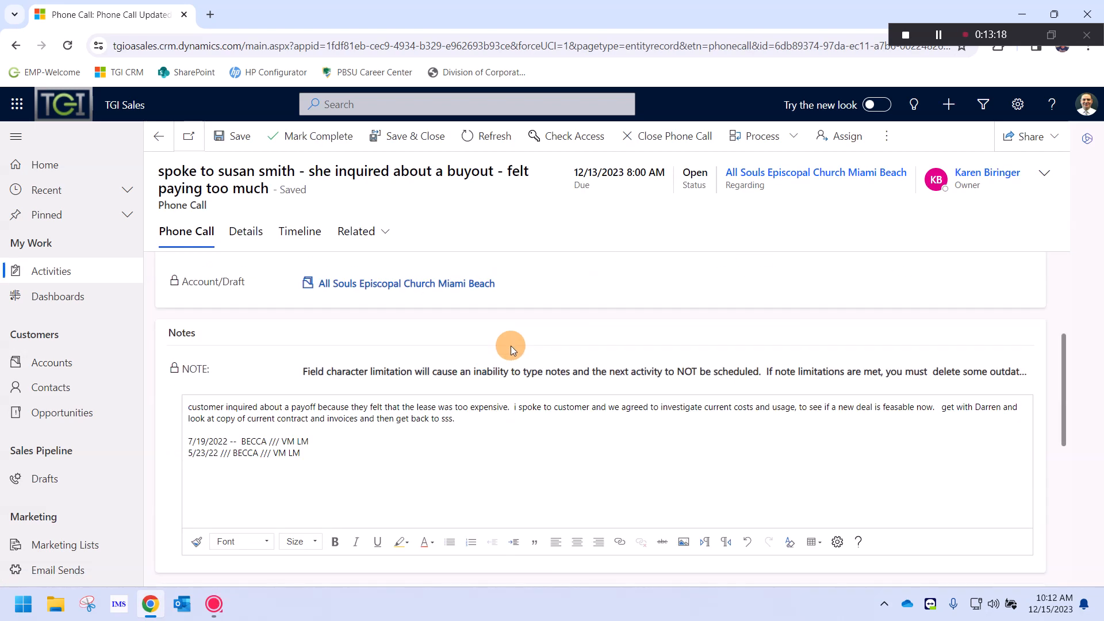
pyautogui.scroll(4, 516, 347)
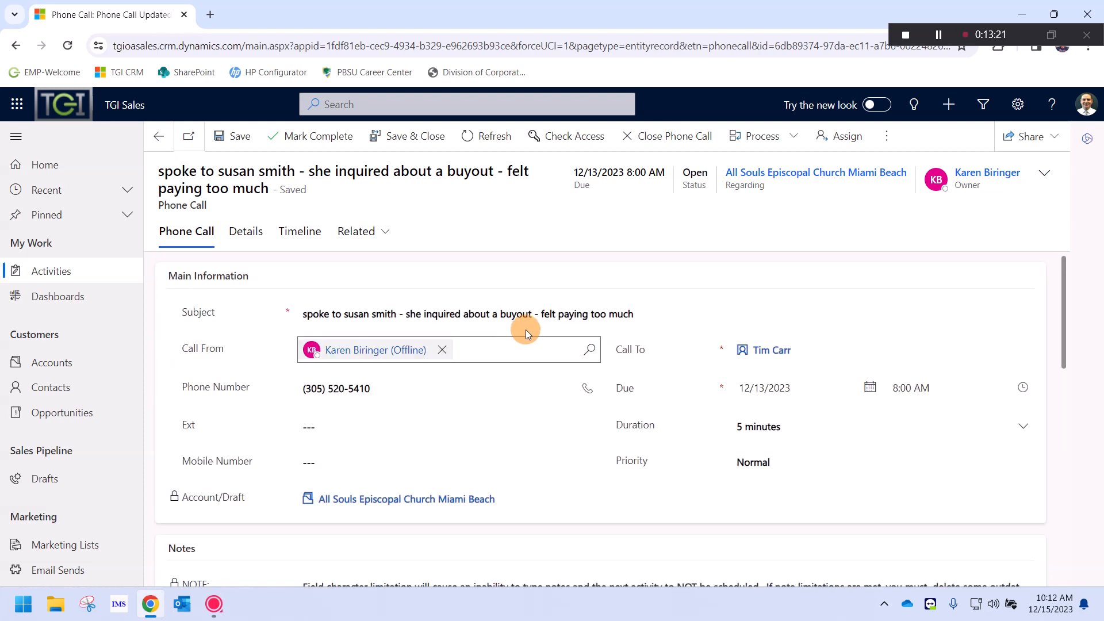
pyautogui.click(310, 136)
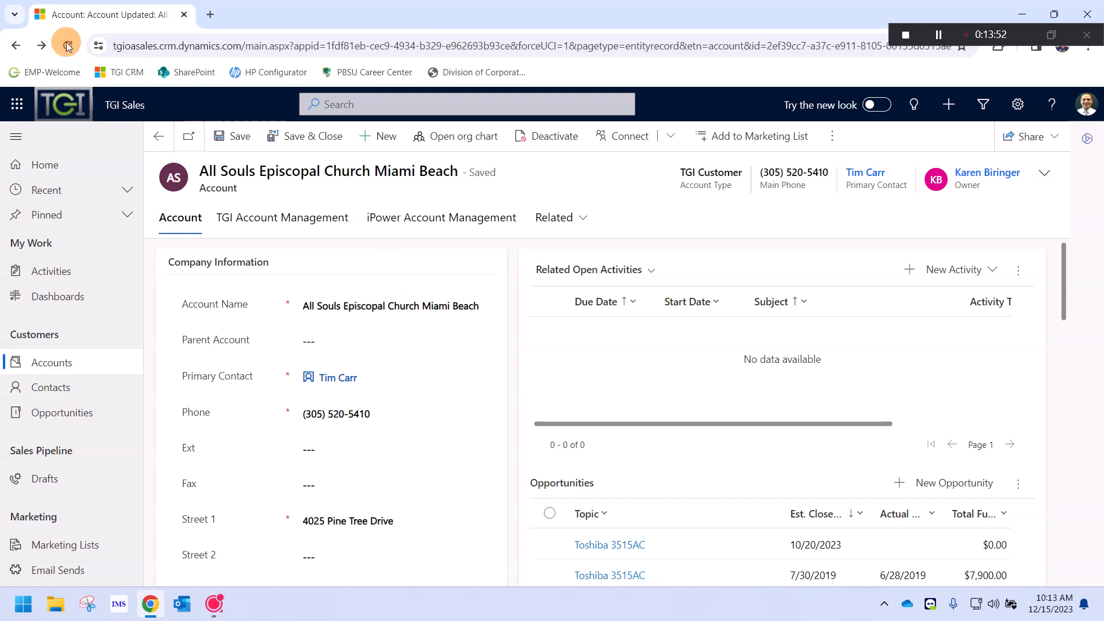
# Reload the account and open the follow-up call due 12/18/2023 9:30 AM
pyautogui.click(67, 45)
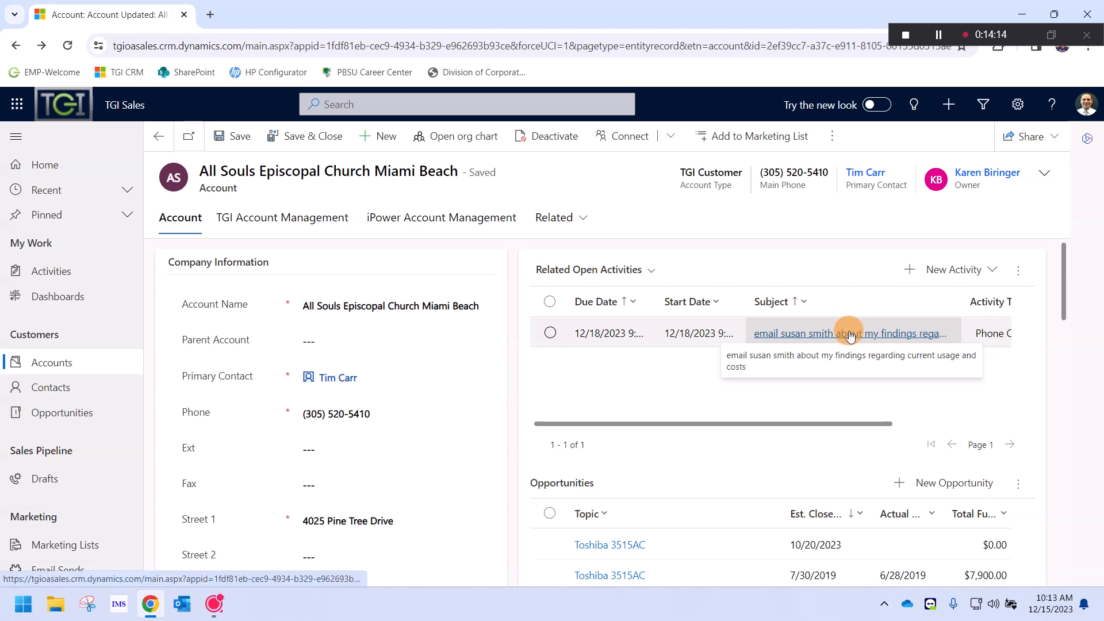
pyautogui.click(848, 335)
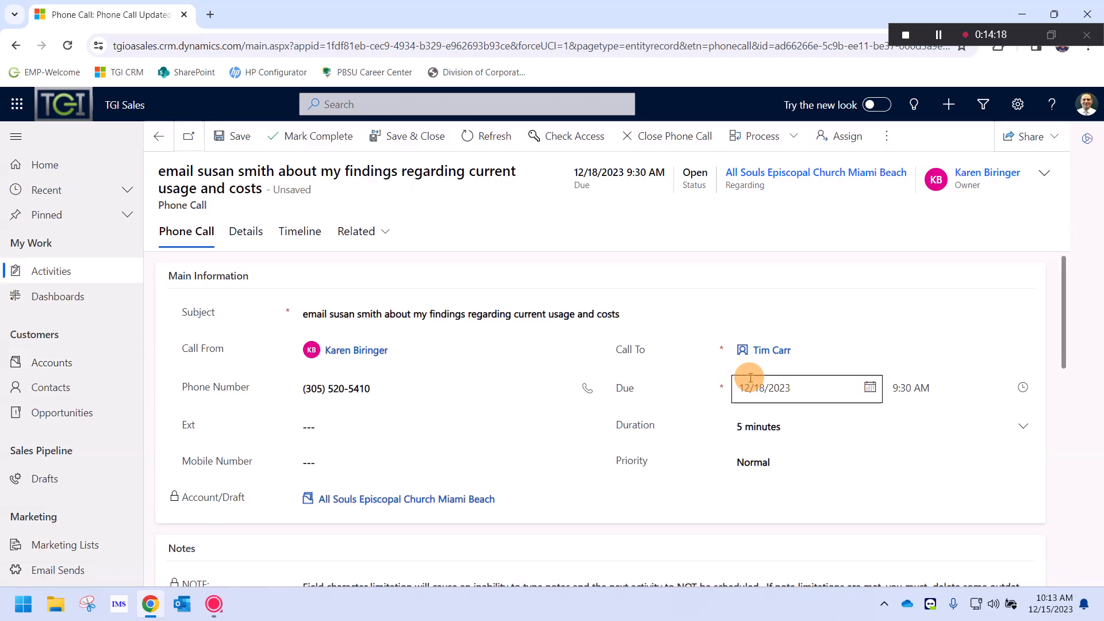
# Review the follow-up call's subject, dated note paragraph and due date
pyautogui.click(523, 300)
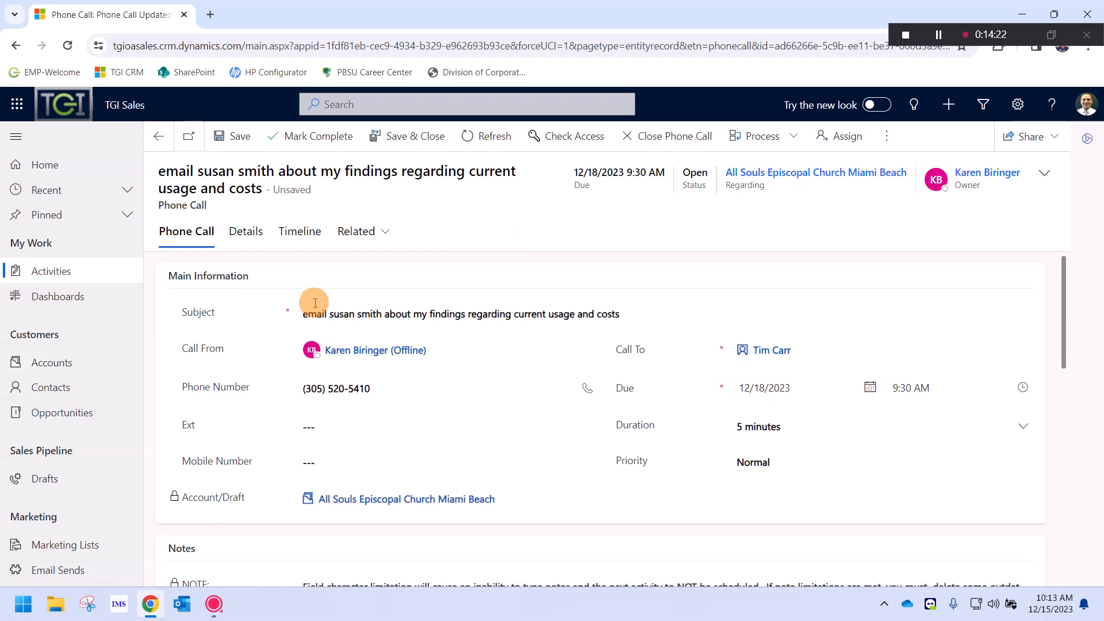
pyautogui.scroll(-5, 444, 365)
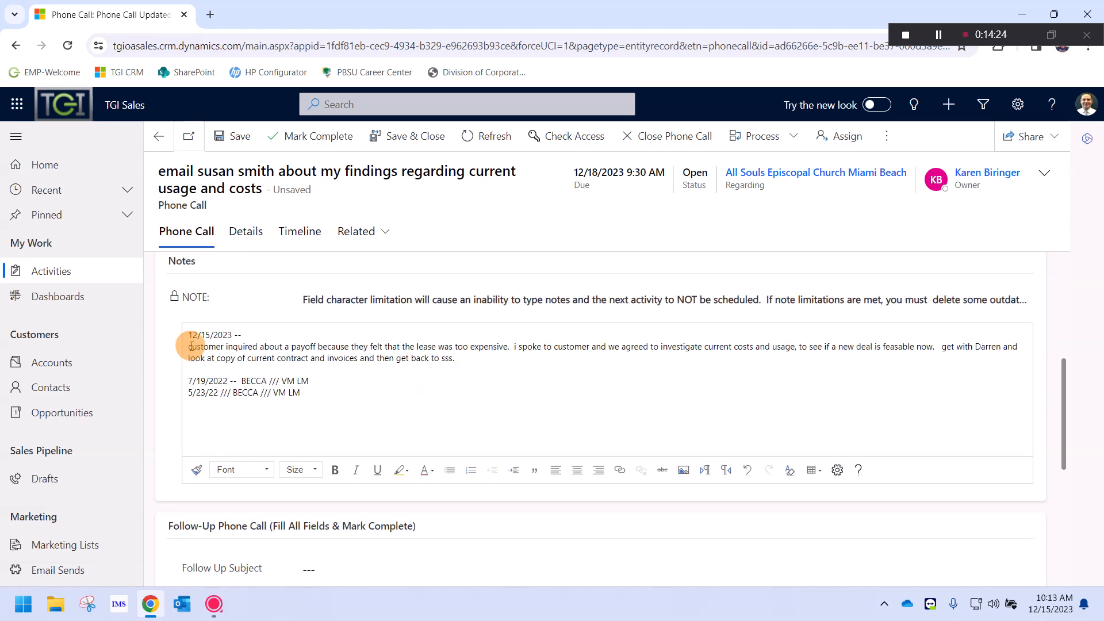
pyautogui.click(188, 335)
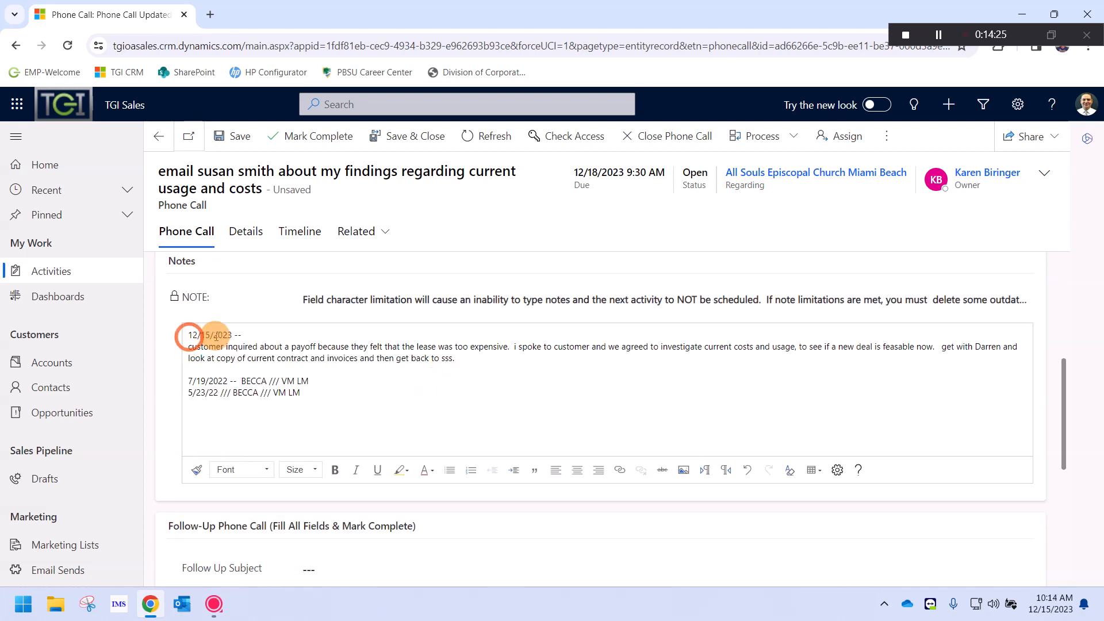
pyautogui.moveTo(215, 336); pyautogui.dragTo(345, 368)
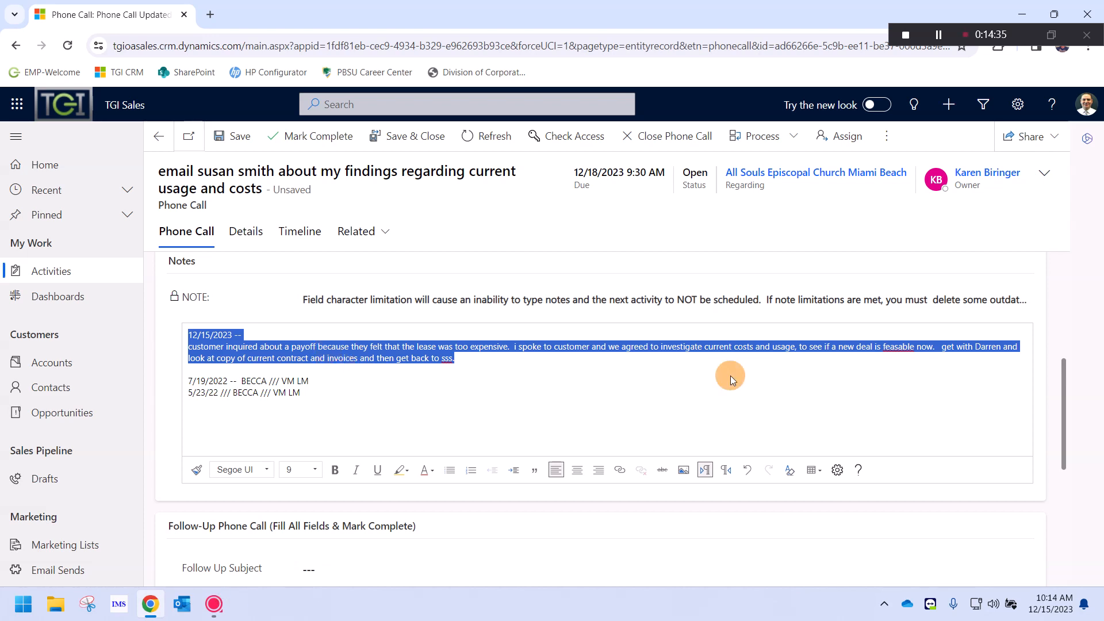
pyautogui.scroll(5, 730, 376)
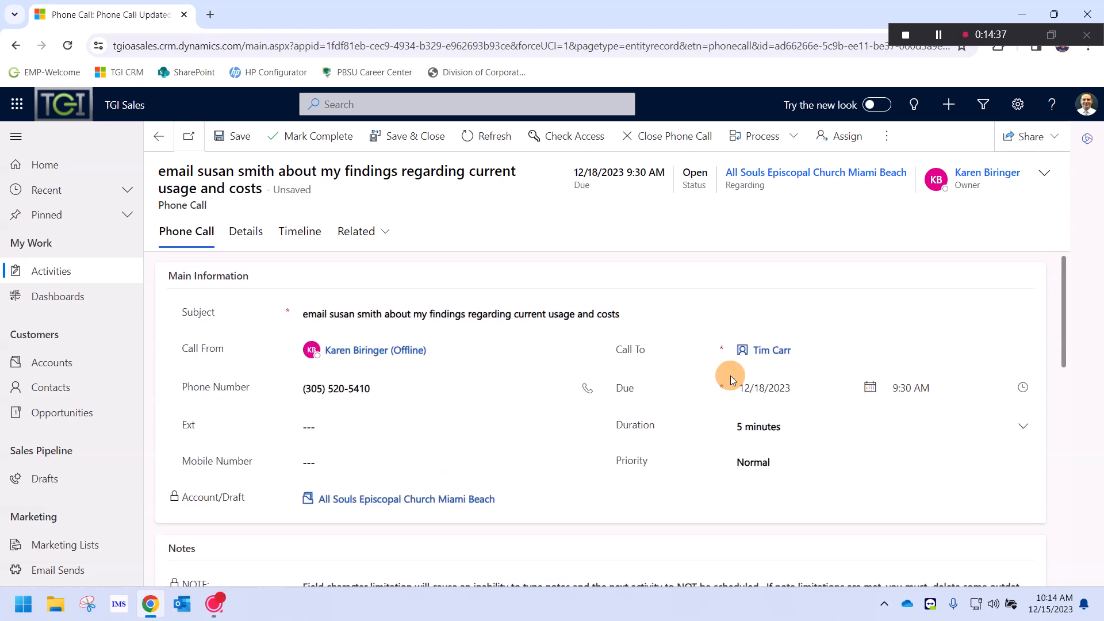
pyautogui.click(783, 389)
# Check the 12/15/2023 lease payoff inquiry entry in the call's Notes
pyautogui.scroll(-3, 221, 472)
pyautogui.tripleClick(212, 467)
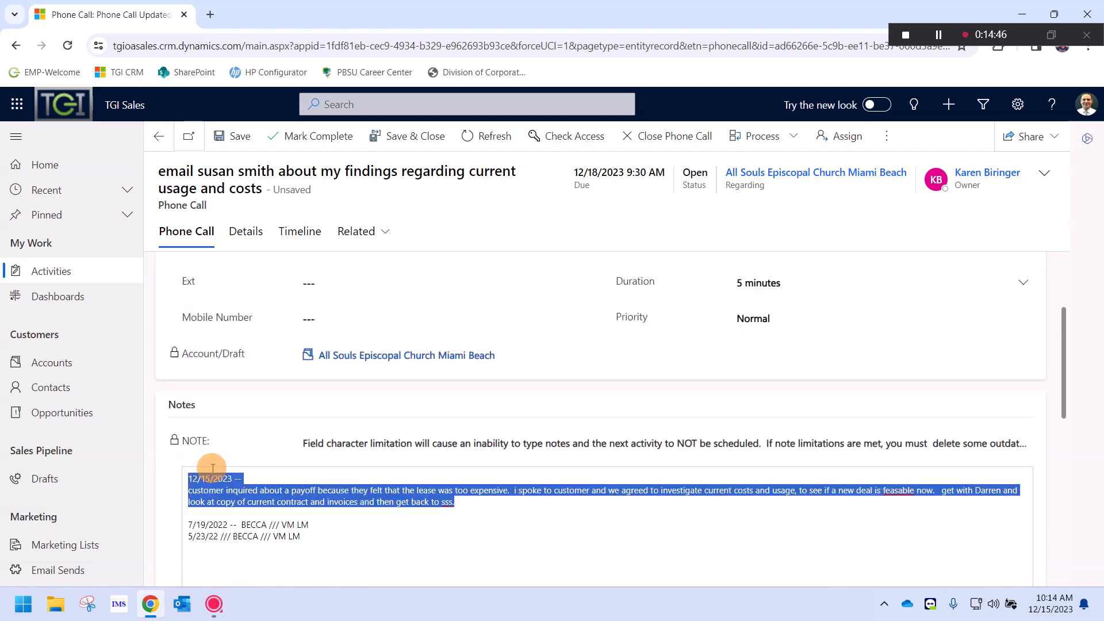
pyautogui.click(258, 476)
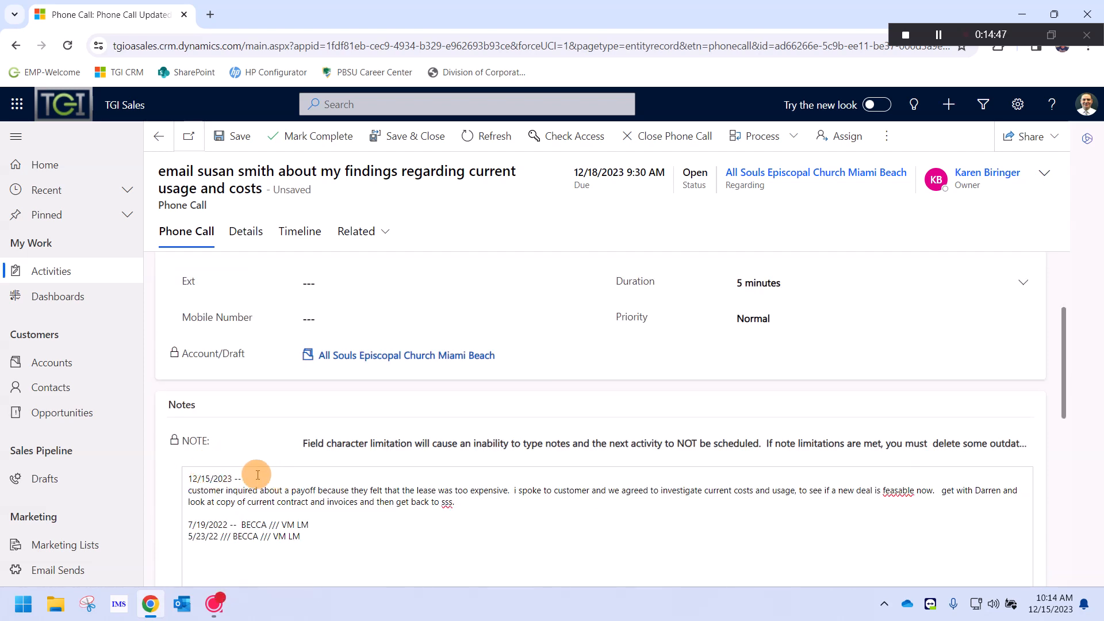
pyautogui.moveTo(216, 489); pyautogui.dragTo(238, 490)
pyautogui.keyDown('shift'); pyautogui.click(533, 499); pyautogui.keyUp('shift')
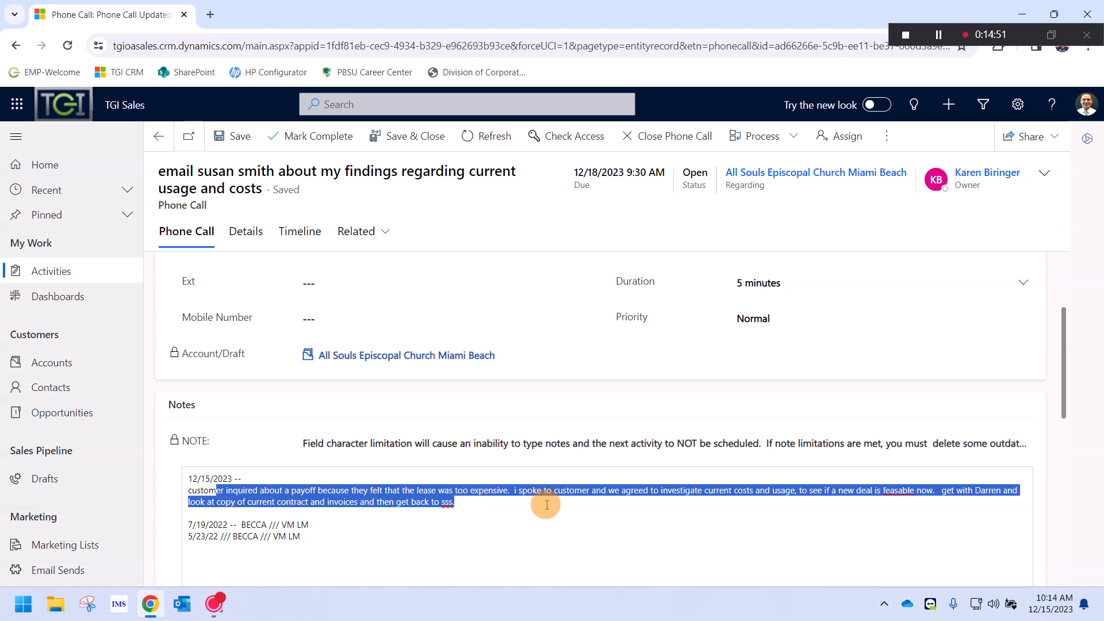
pyautogui.scroll(-1, 545, 507)
pyautogui.scroll(-2, 542, 509)
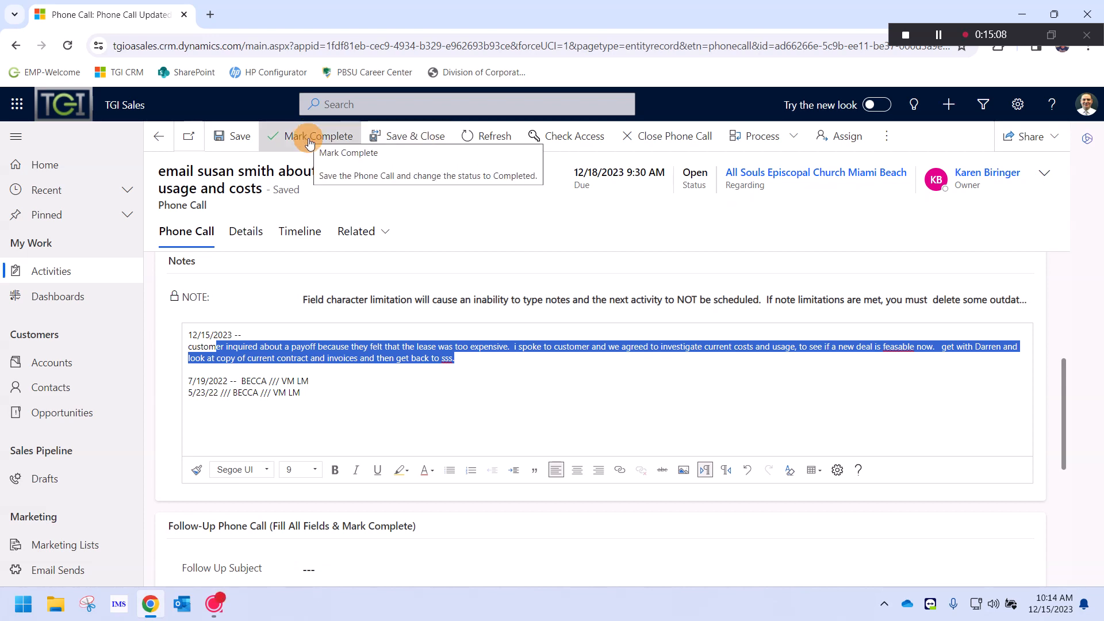
# Save and close the follow-up call to return to the church account
pyautogui.scroll(5, 463, 346)
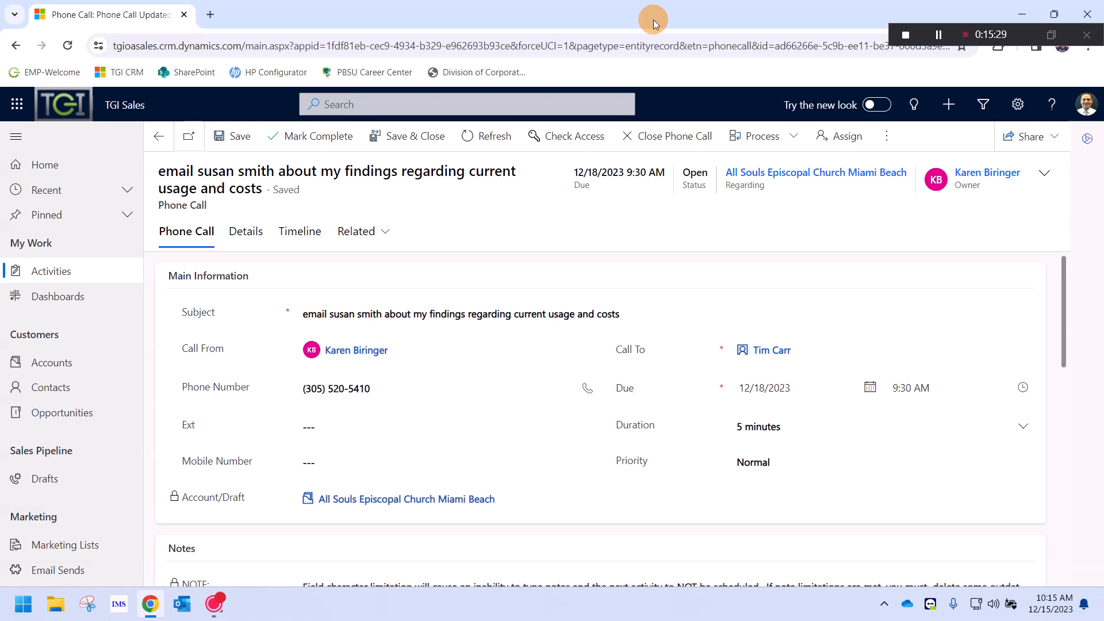
pyautogui.click(410, 138)
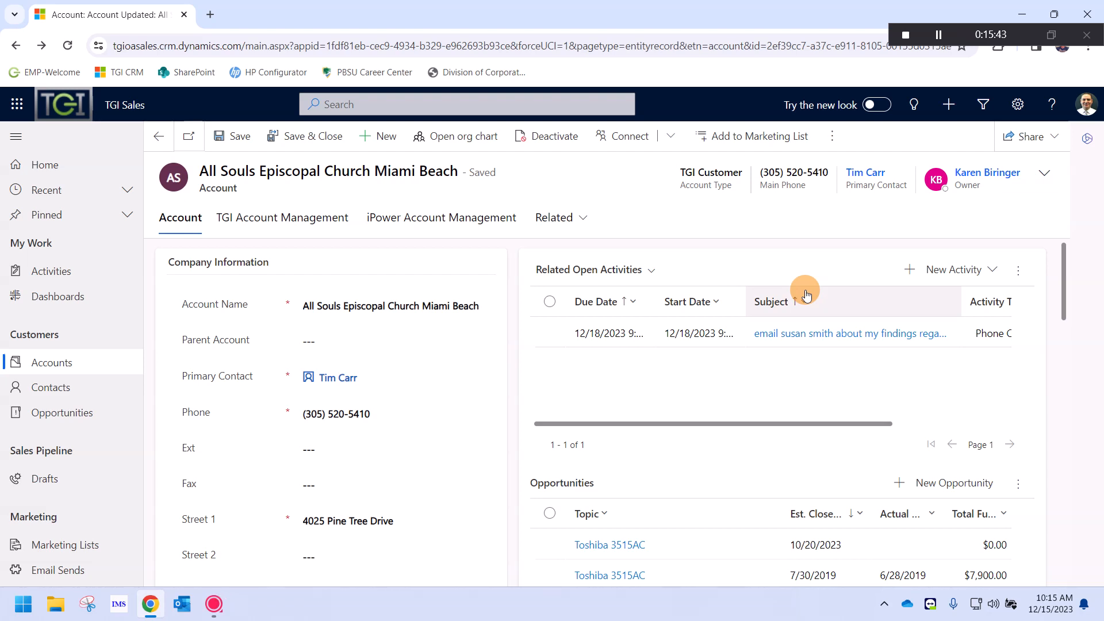
# Scroll the church account form down to its Opportunities subgrid
pyautogui.click(190, 375)
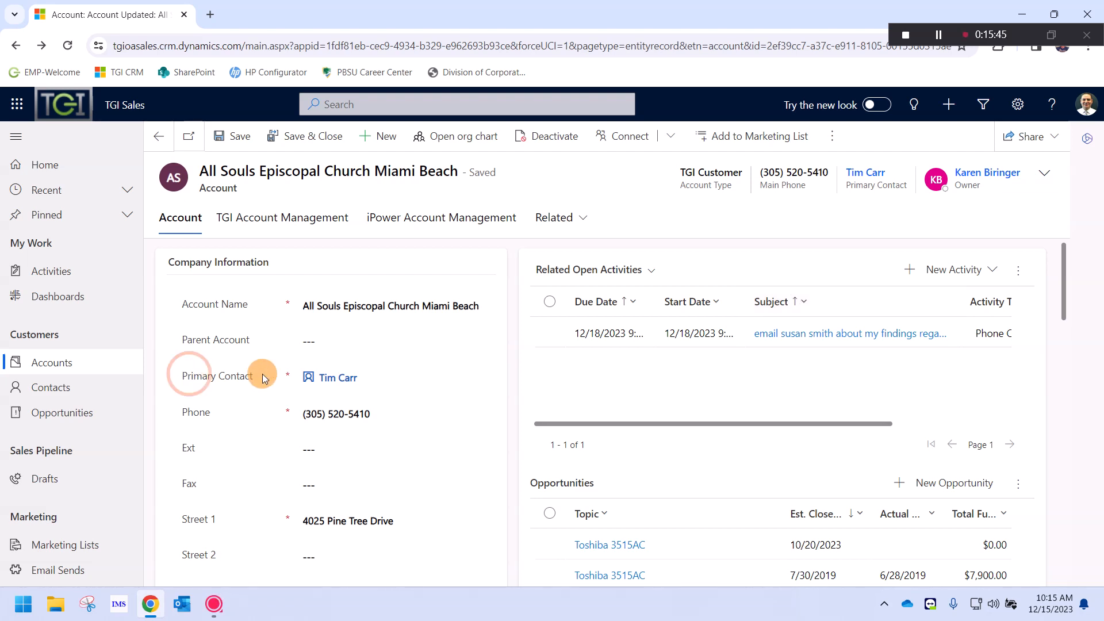
pyautogui.moveTo(191, 375); pyautogui.dragTo(264, 378)
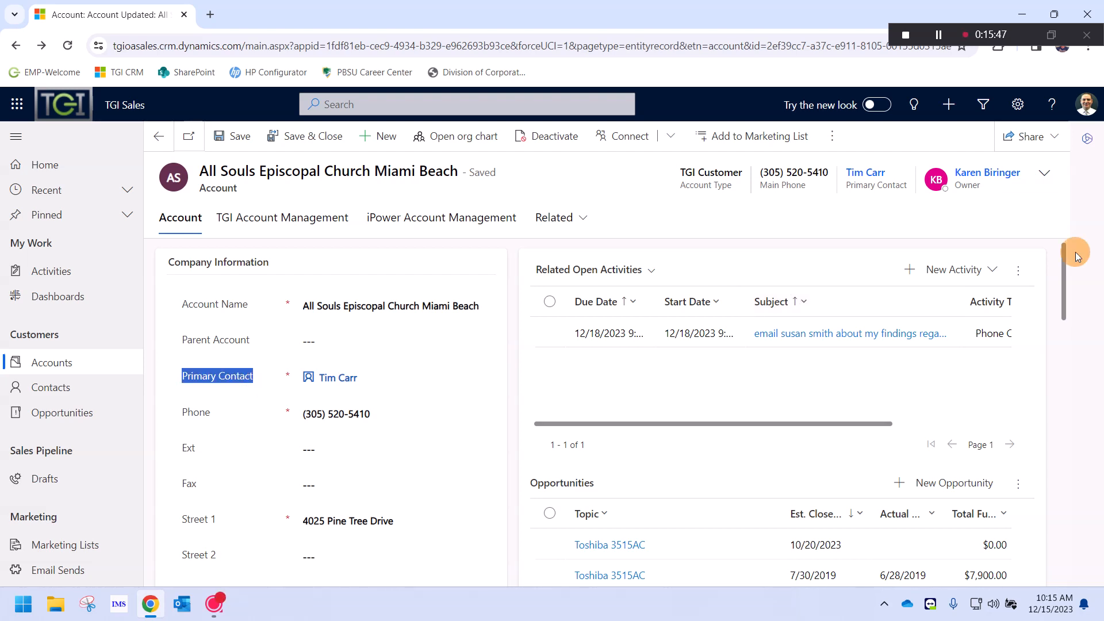
pyautogui.click(1075, 252)
pyautogui.scroll(-8, 613, 248)
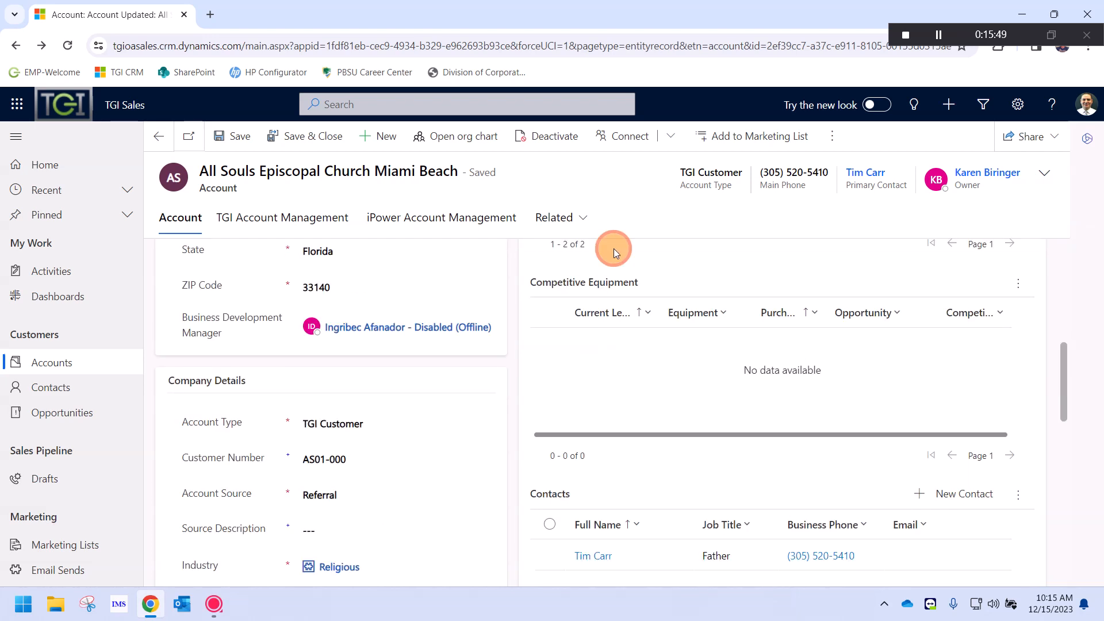
pyautogui.scroll(-4, 559, 272)
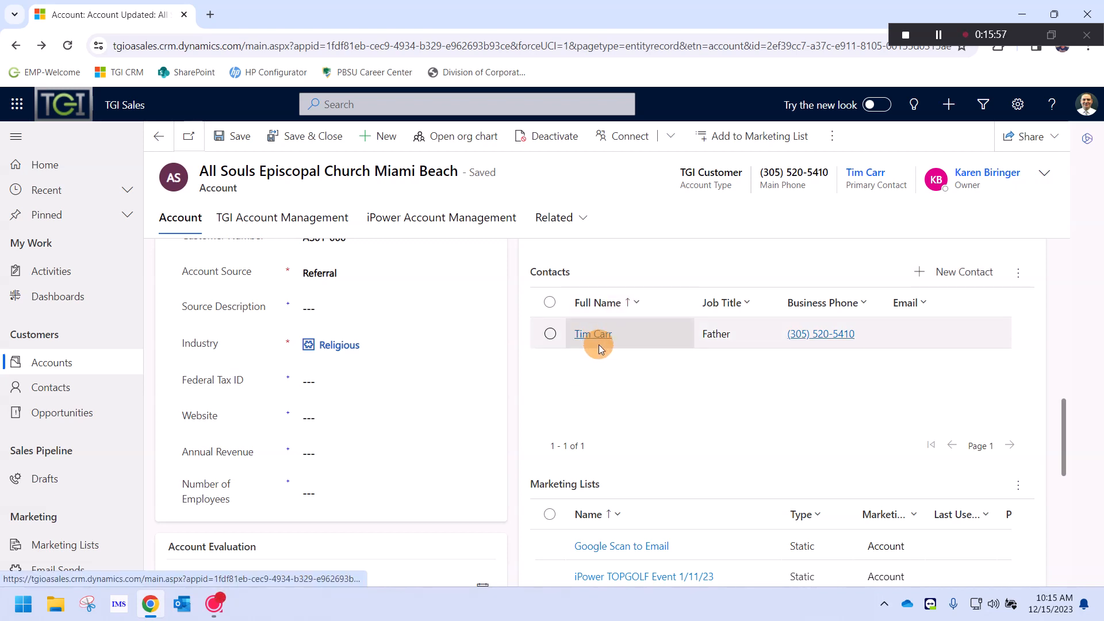
pyautogui.scroll(-3, 623, 358)
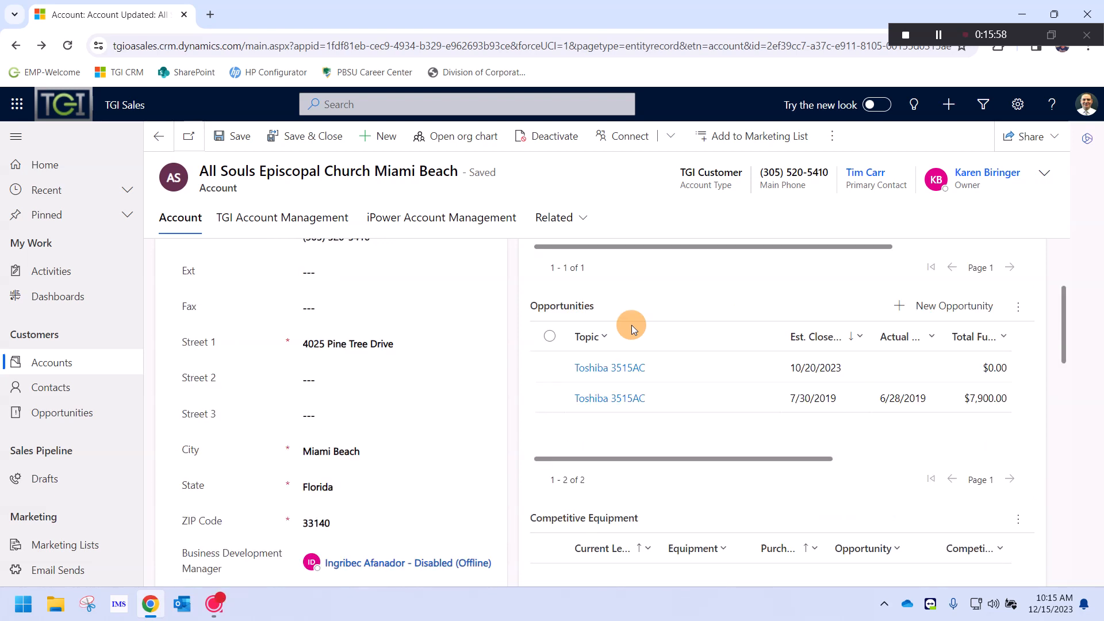
pyautogui.scroll(2, 594, 422)
pyautogui.click(591, 424)
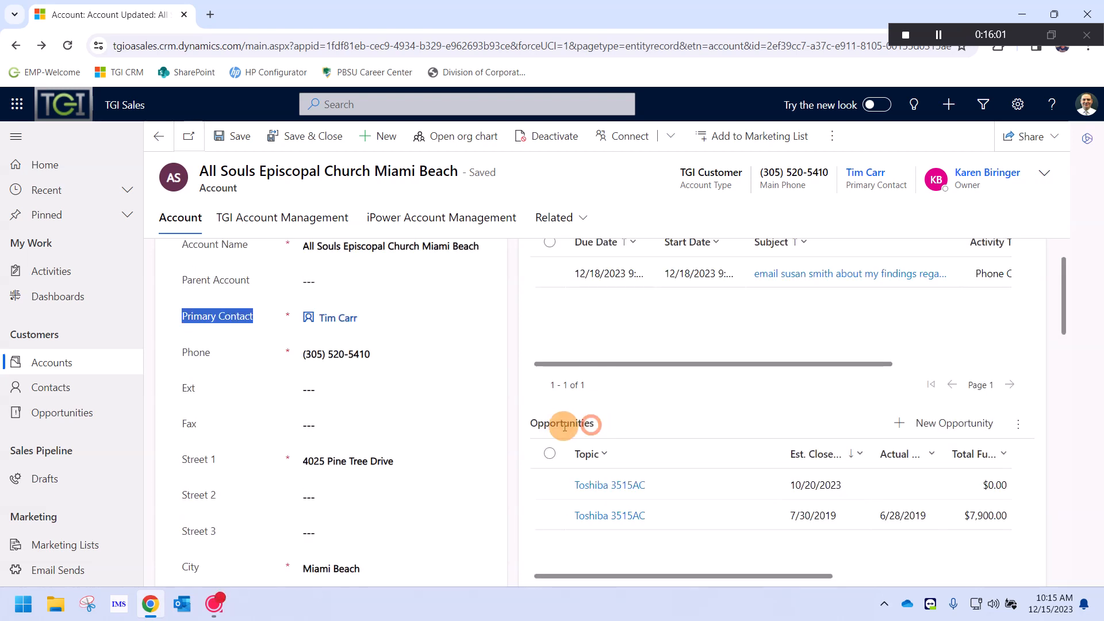
pyautogui.moveTo(555, 425); pyautogui.dragTo(591, 425)
pyautogui.click(611, 394)
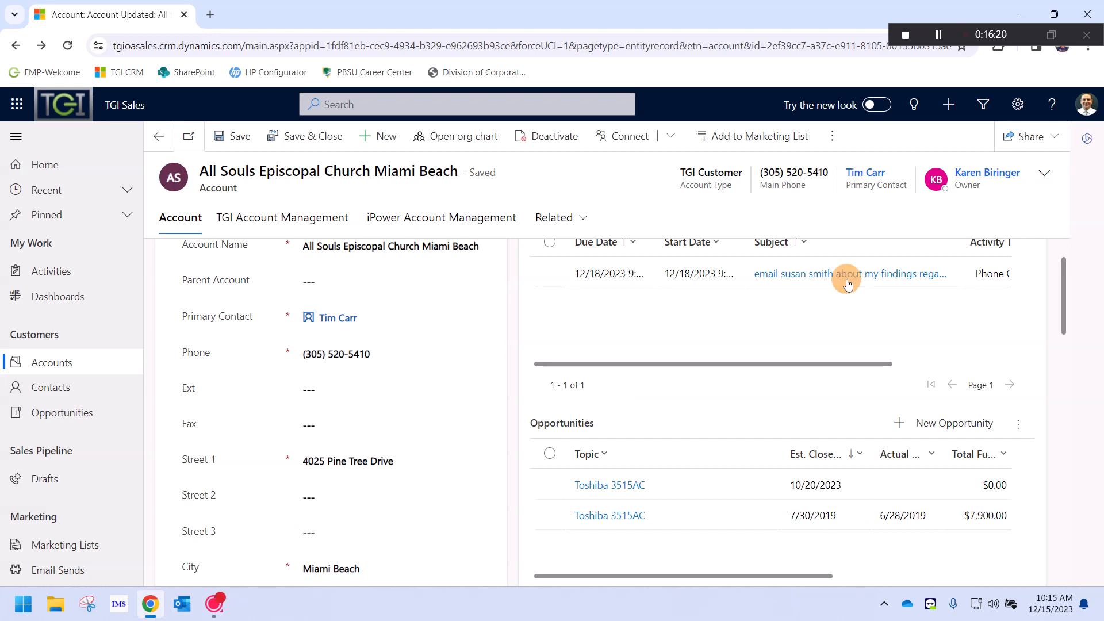
# Browse the Opportunities subgrid rows for the account's Toshiba 3515AC deals
pyautogui.click(418, 138)
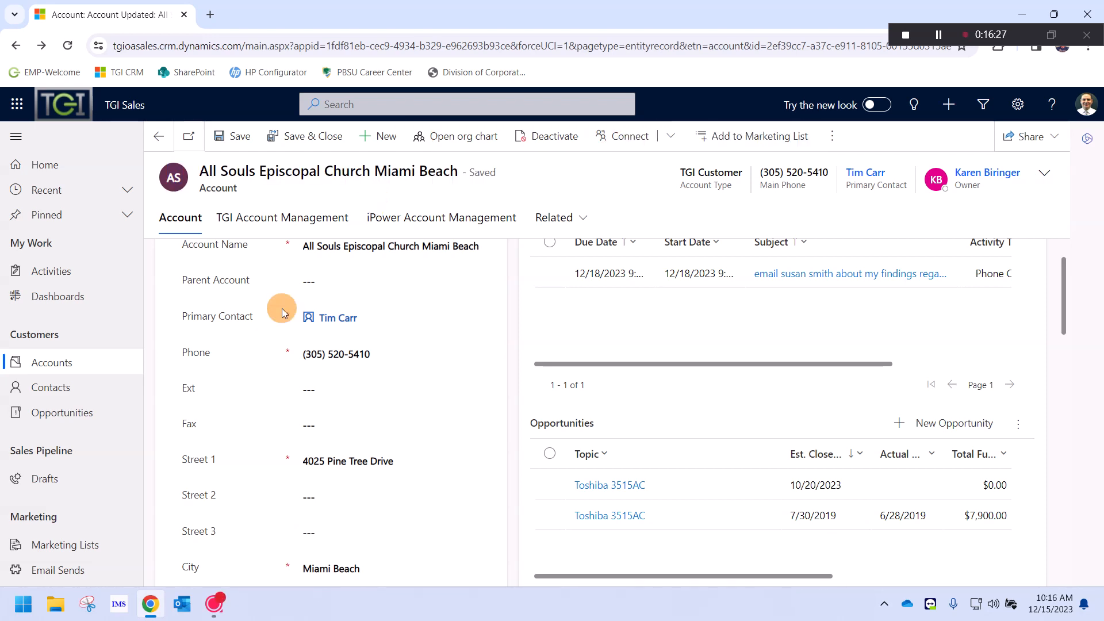
pyautogui.scroll(1, 282, 309)
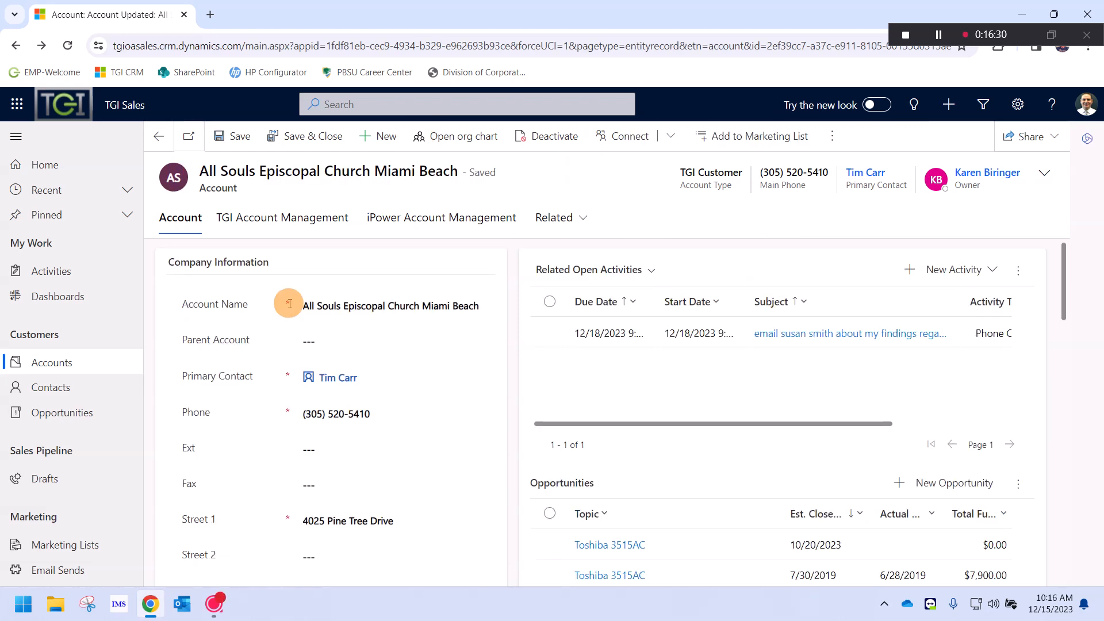
pyautogui.scroll(-1, 289, 311)
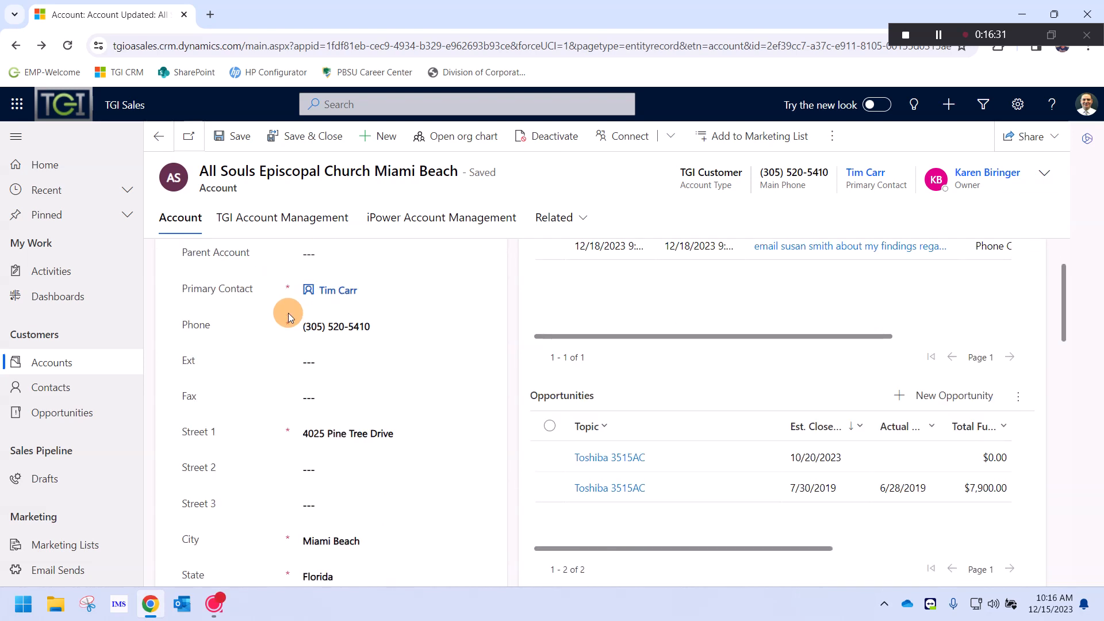
pyautogui.scroll(-5, 288, 315)
pyautogui.scroll(-2, 288, 300)
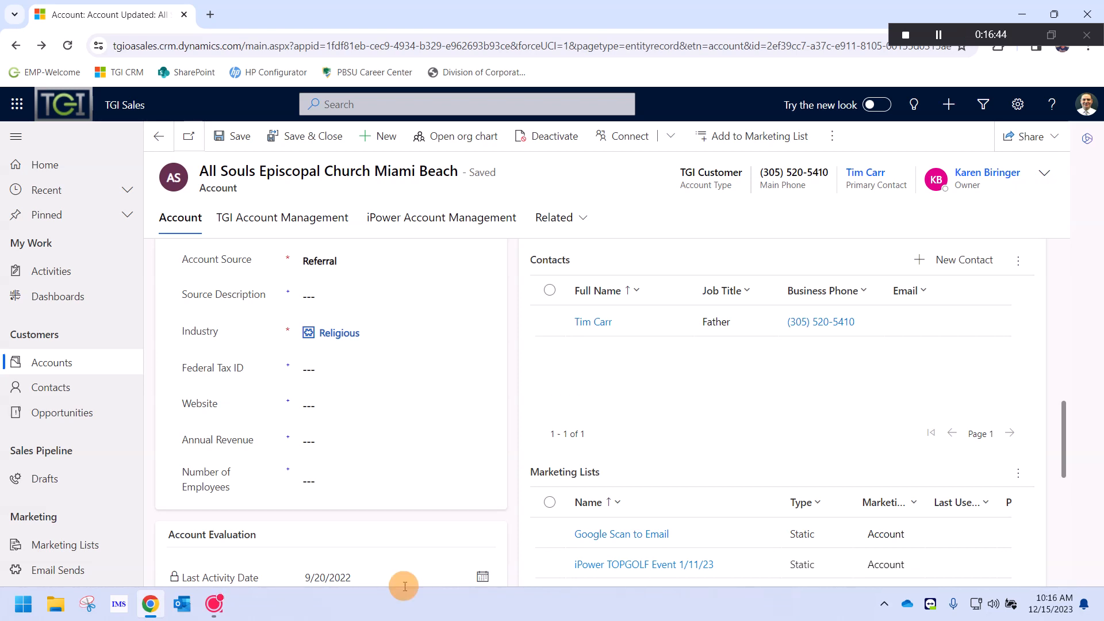
pyautogui.scroll(3, 685, 416)
pyautogui.scroll(5, 685, 416)
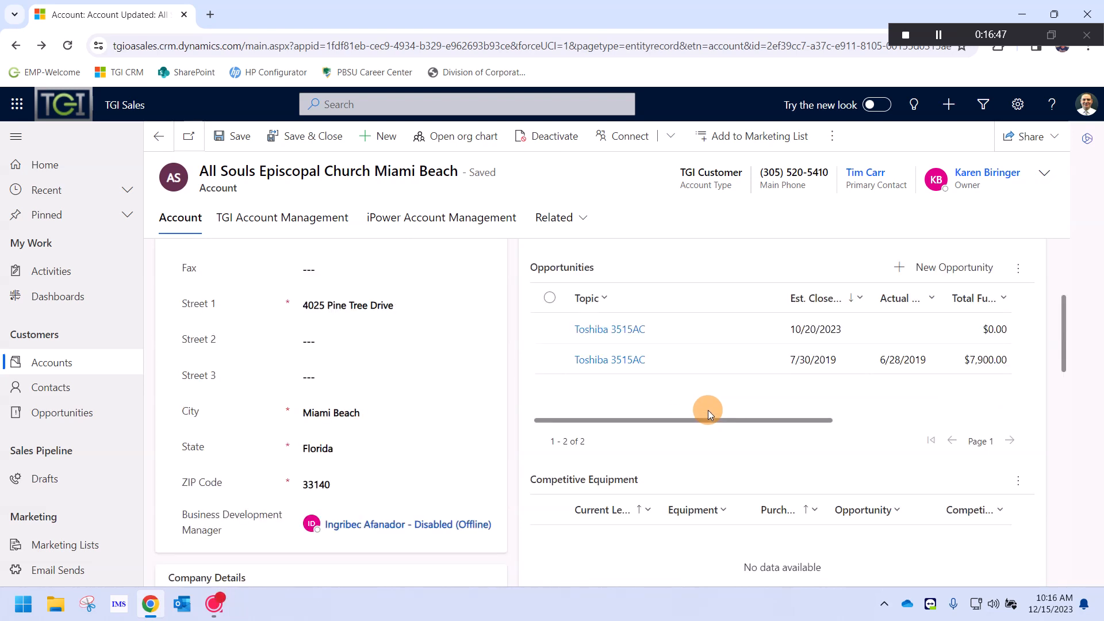
pyautogui.scroll(3, 709, 409)
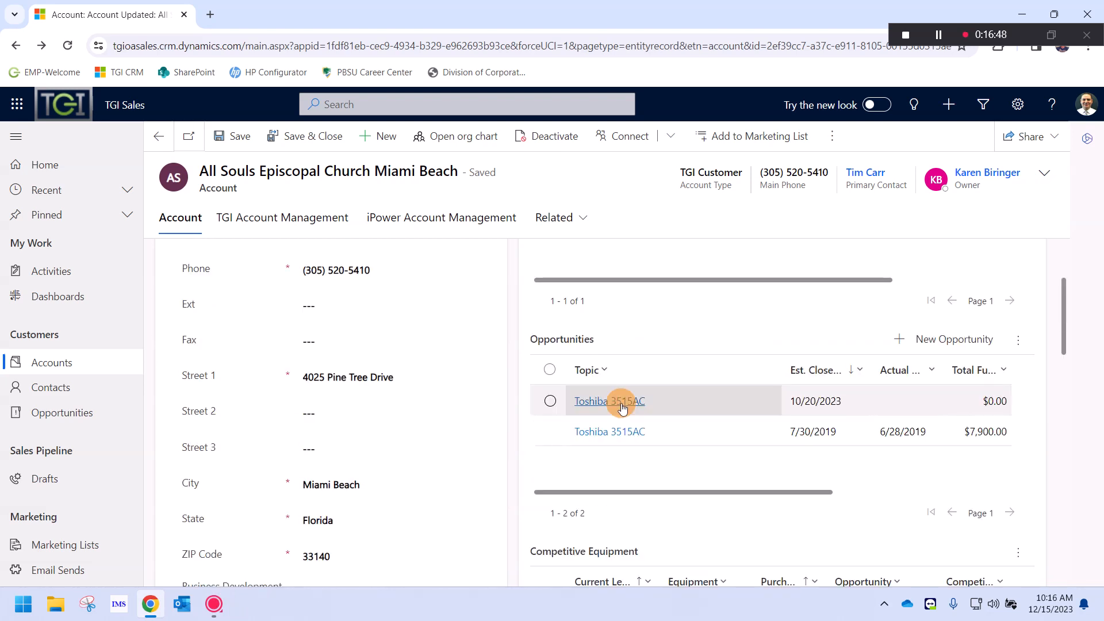
pyautogui.click(635, 484)
pyautogui.moveTo(754, 500); pyautogui.dragTo(889, 506)
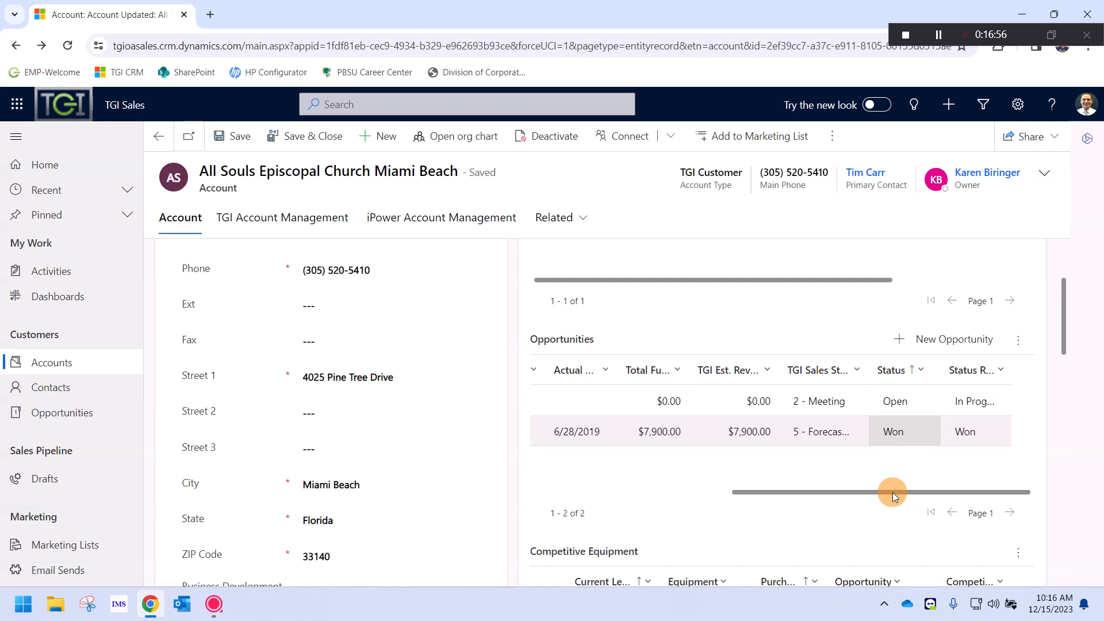
pyautogui.moveTo(892, 492); pyautogui.dragTo(780, 439)
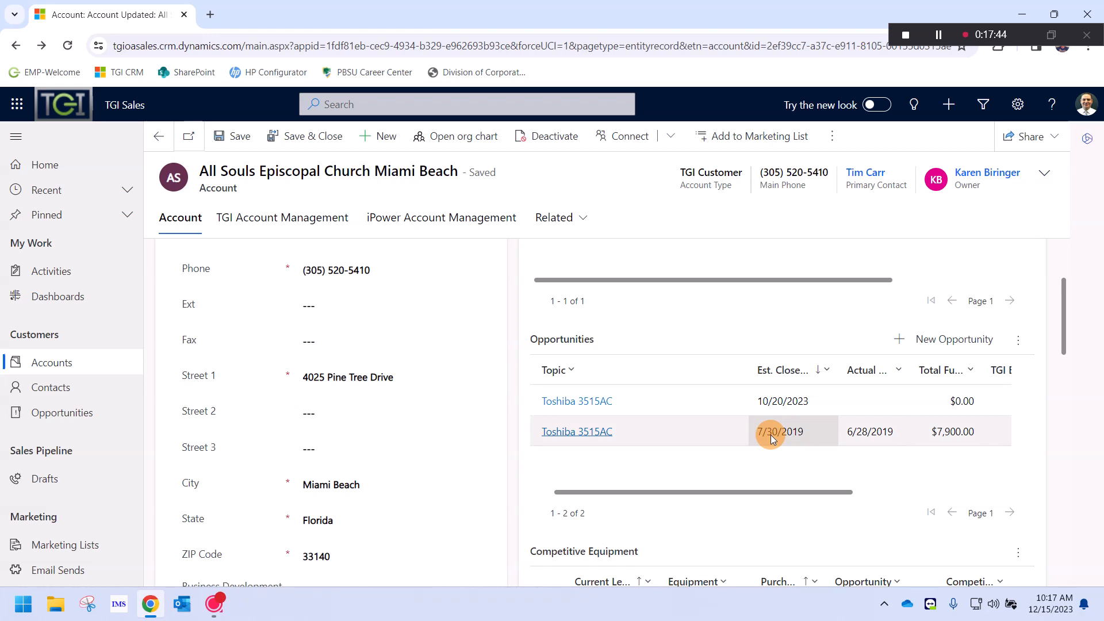
# Compare the won Toshiba 3515AC opportunity (closed 7/30/2019) with the open one closing 10/20/2023
pyautogui.click(807, 433)
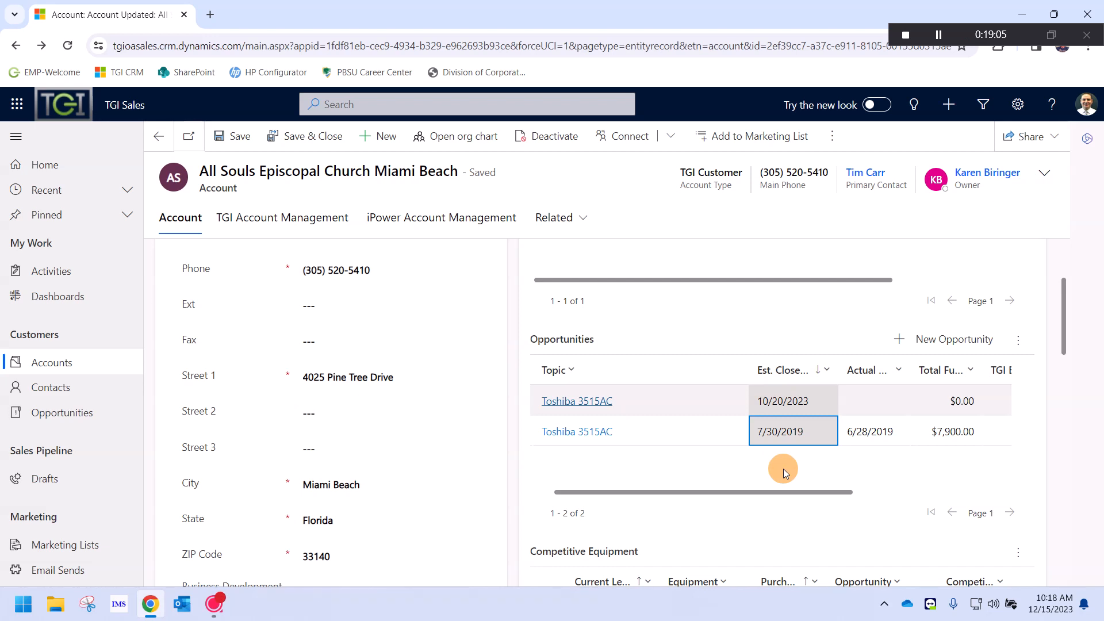
pyautogui.click(957, 492)
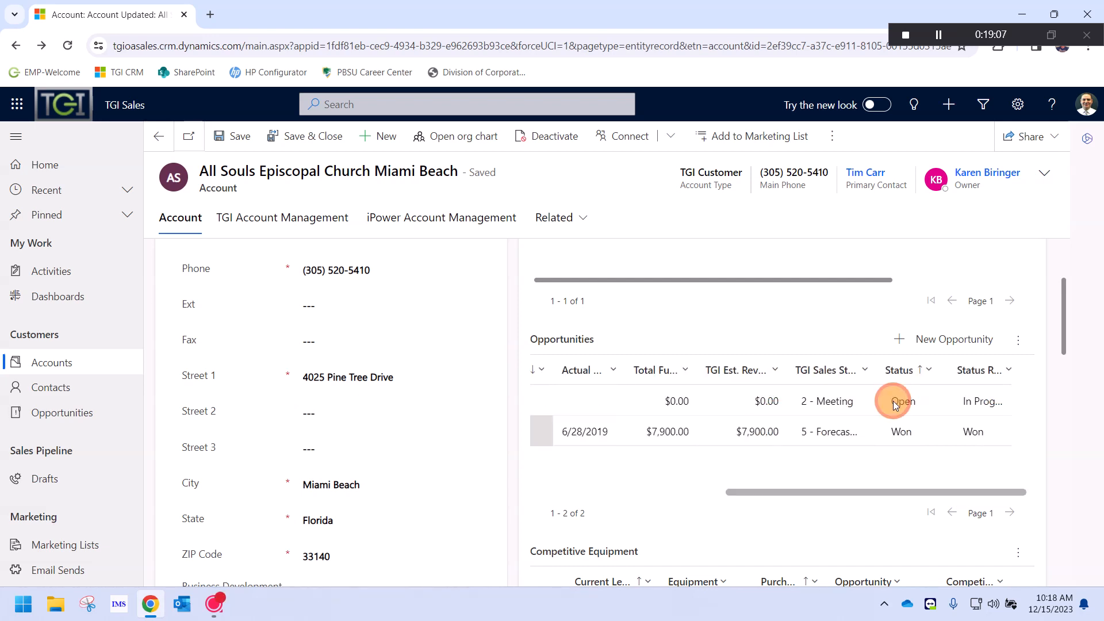
pyautogui.click(895, 404)
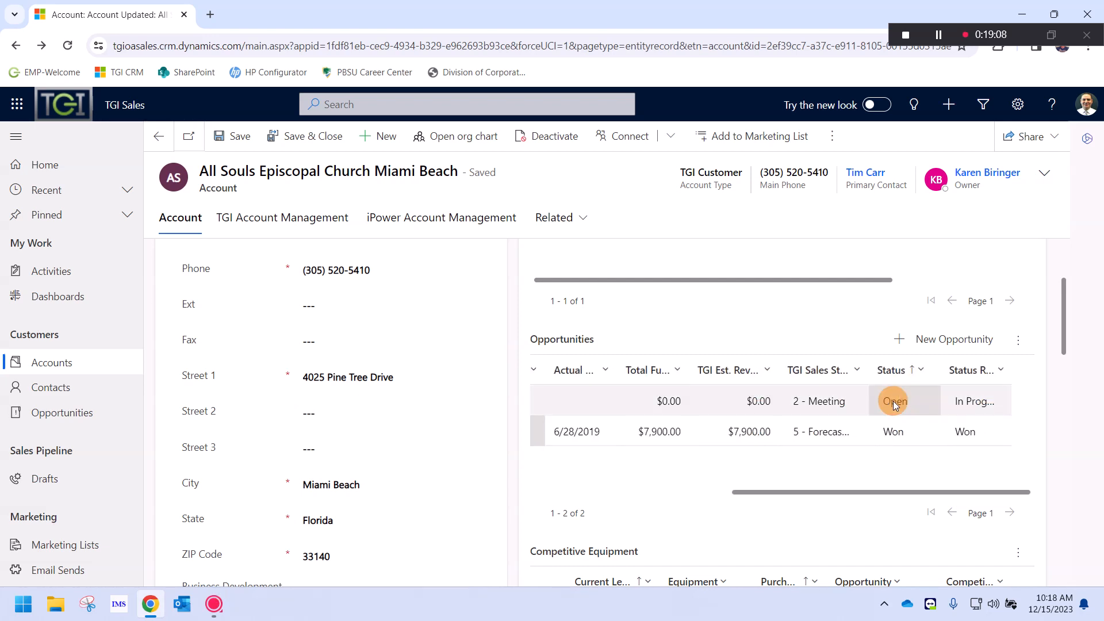
pyautogui.click(864, 435)
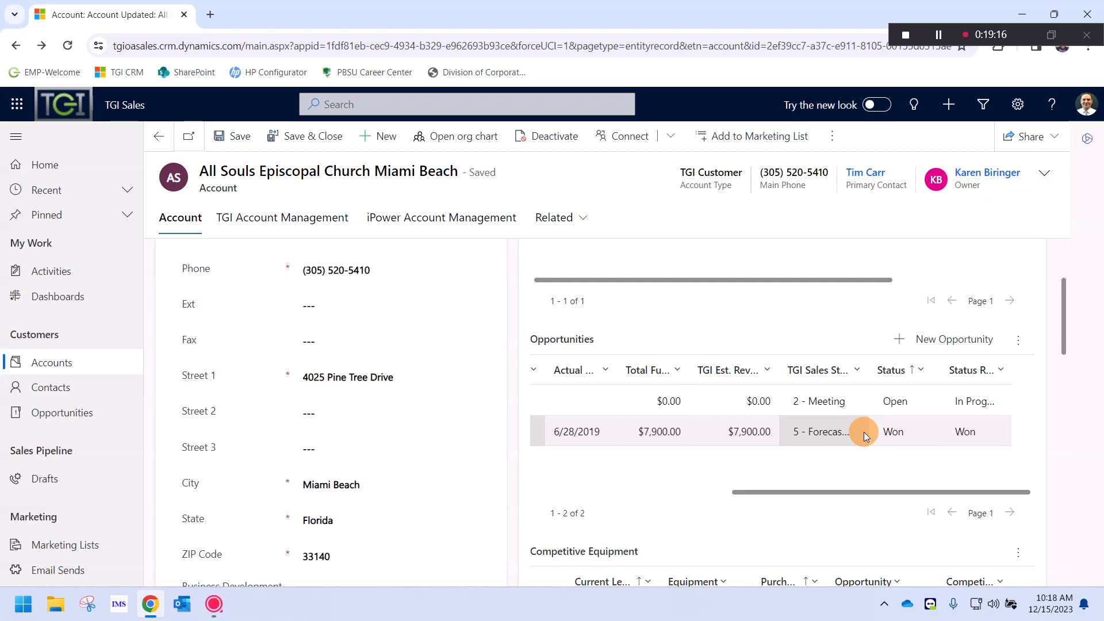
pyautogui.click(948, 405)
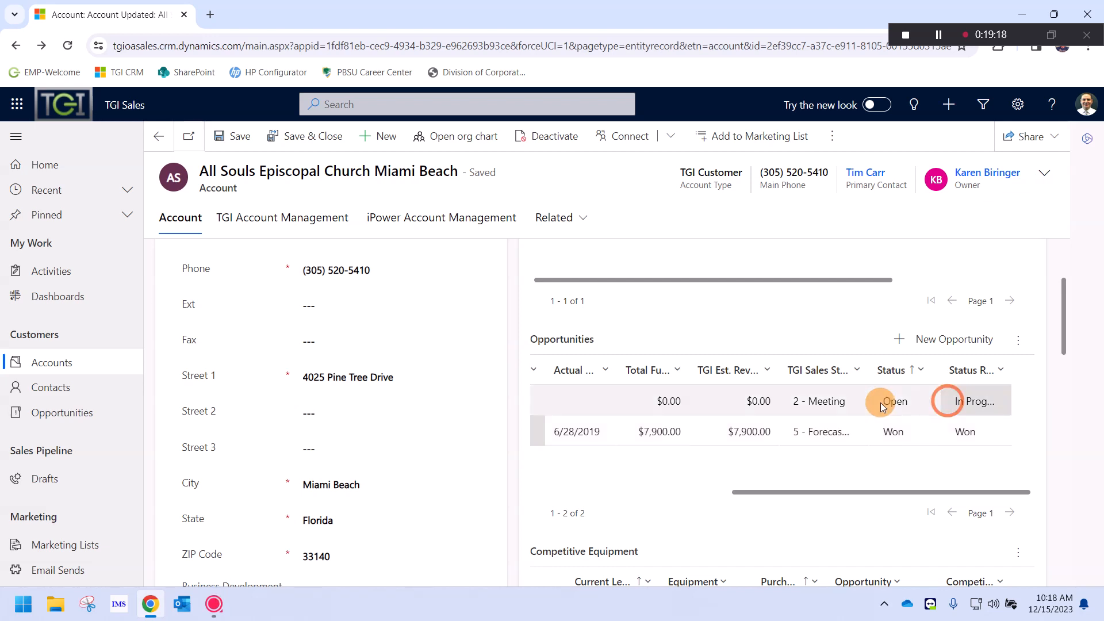
pyautogui.click(894, 402)
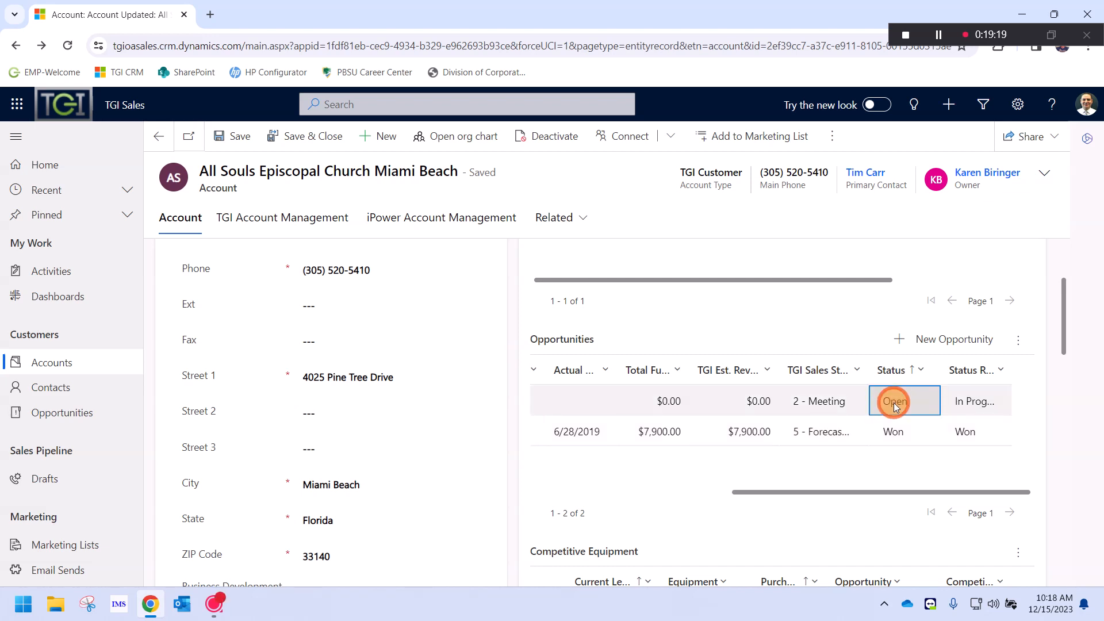
pyautogui.click(711, 493)
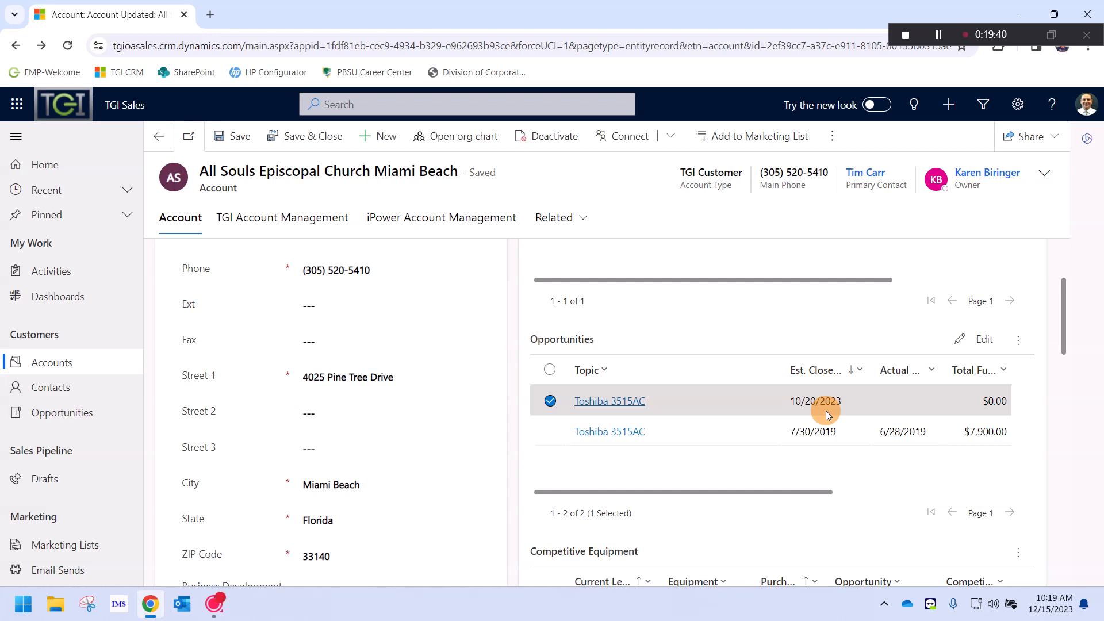
pyautogui.click(74, 411)
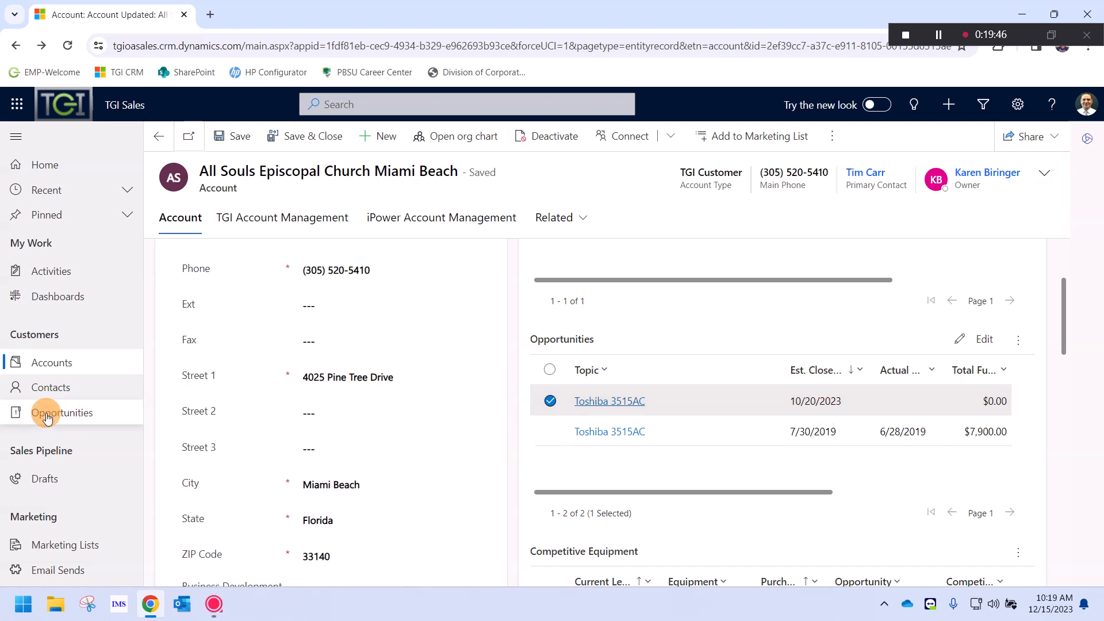
# Switch the opportunities list to the My Past-Due Opportunities view showing 351 records
pyautogui.click(63, 419)
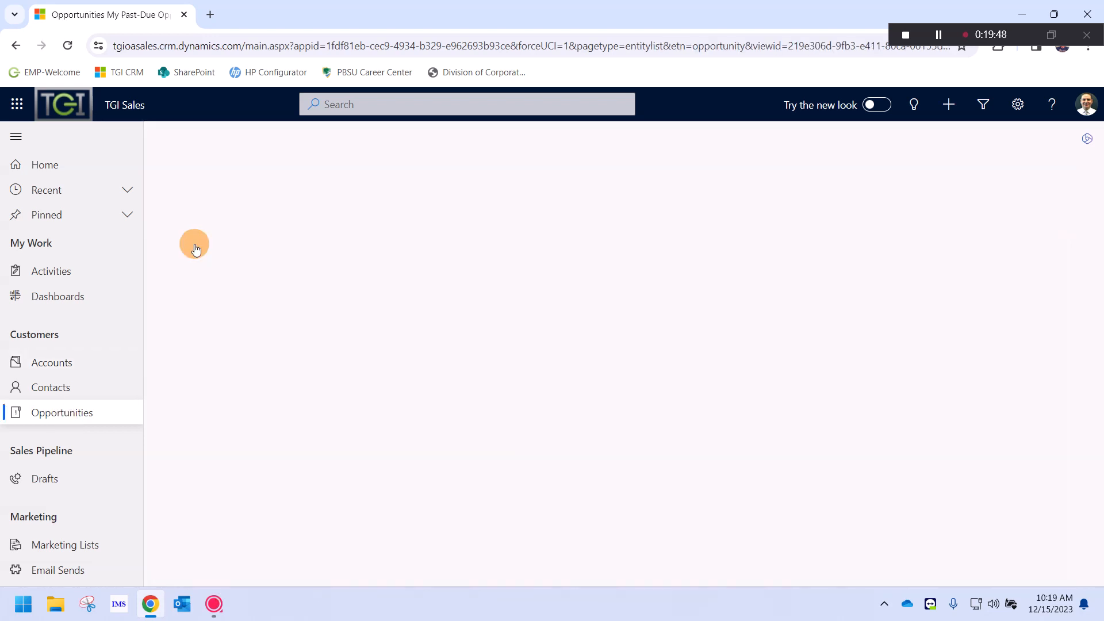
pyautogui.click(264, 173)
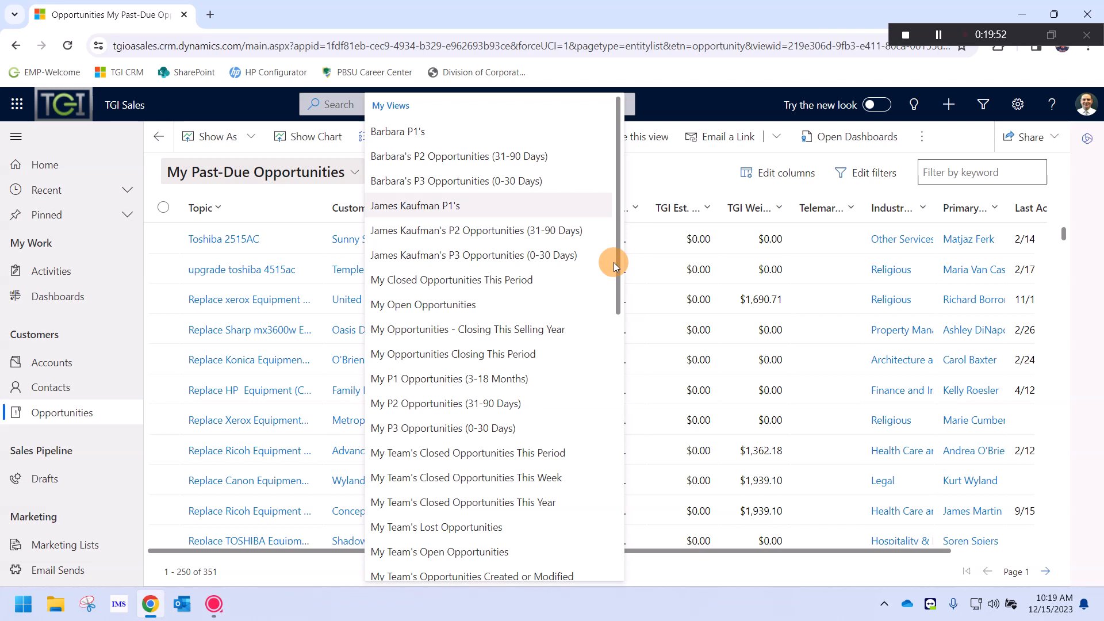
pyautogui.click(613, 535)
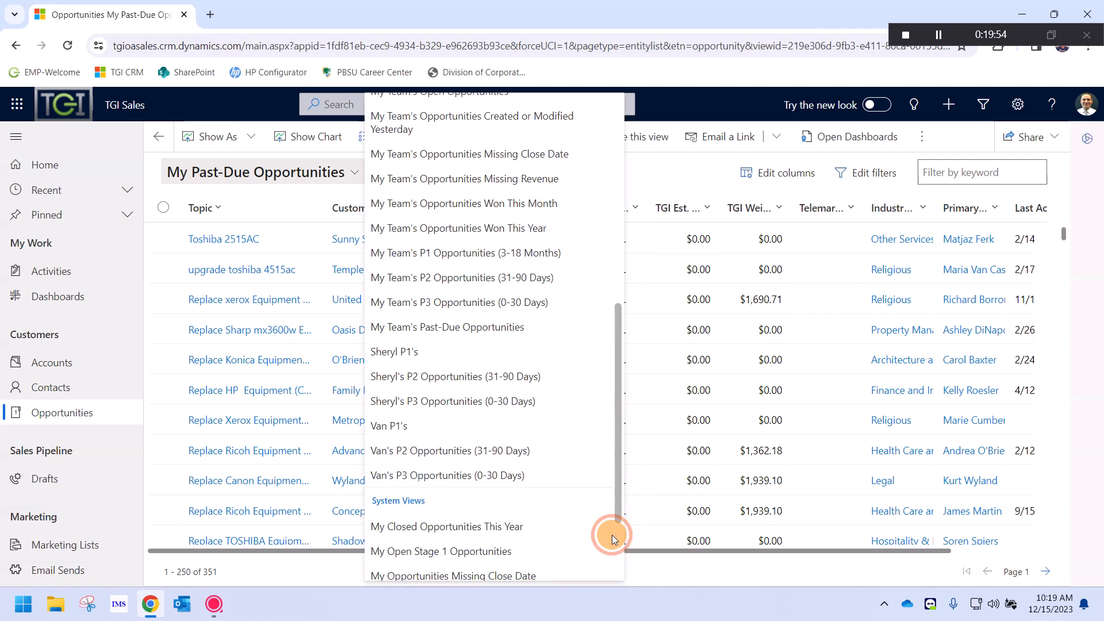
pyautogui.click(613, 535)
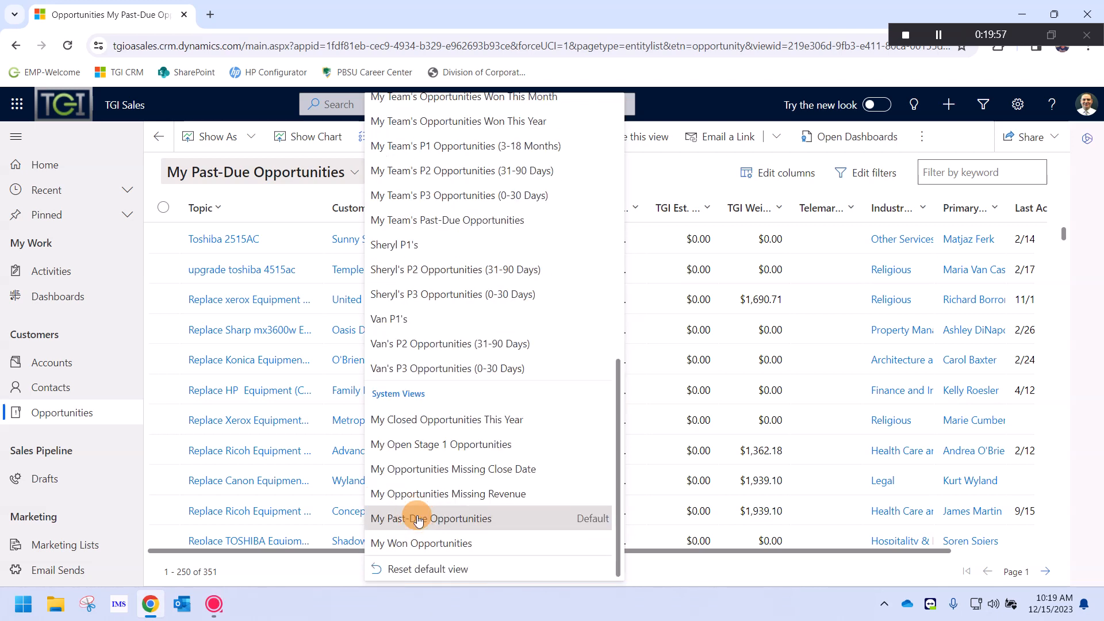
pyautogui.click(413, 518)
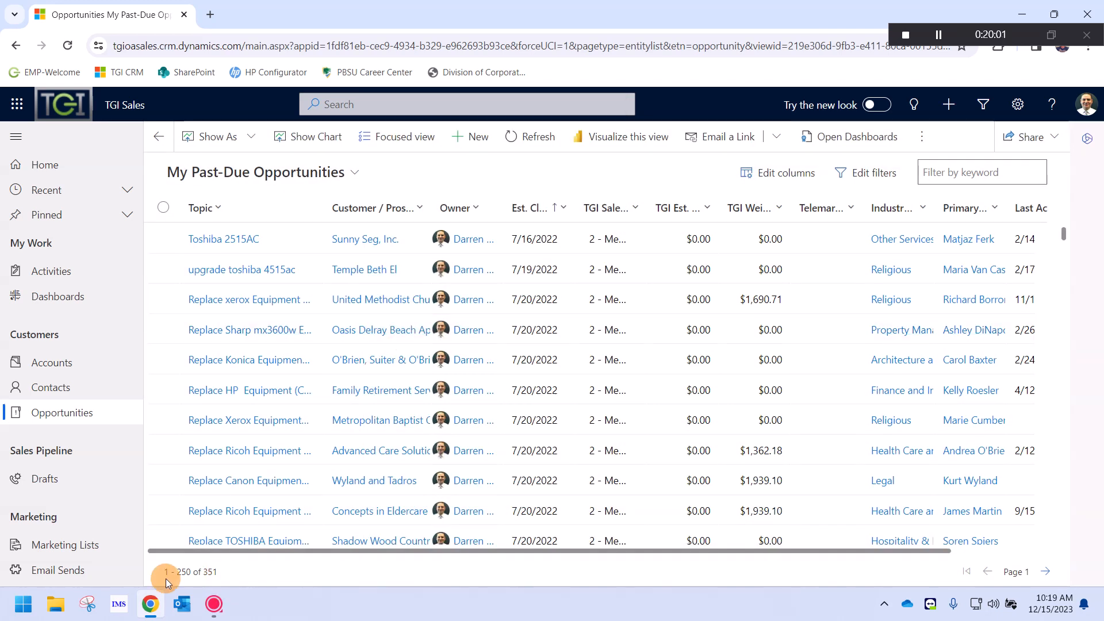
pyautogui.moveTo(167, 577); pyautogui.dragTo(218, 576)
pyautogui.click(247, 541)
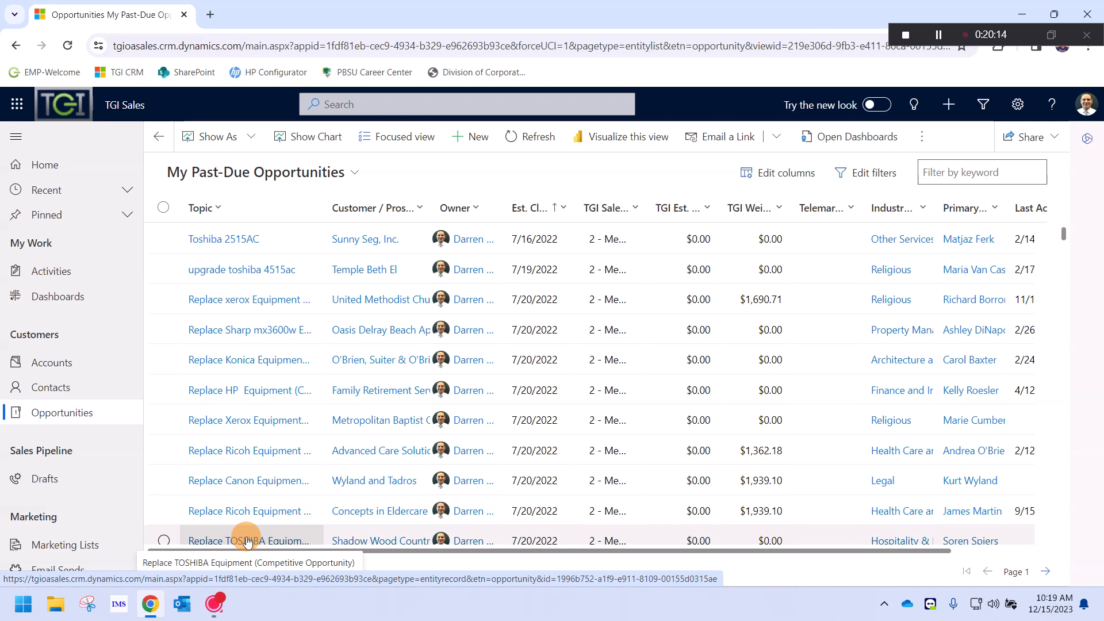
# Search 'all souls', open the church account, then its Toshiba 3515AC opportunity closing 10/20/2023
pyautogui.click(418, 99)
pyautogui.write('all souls')
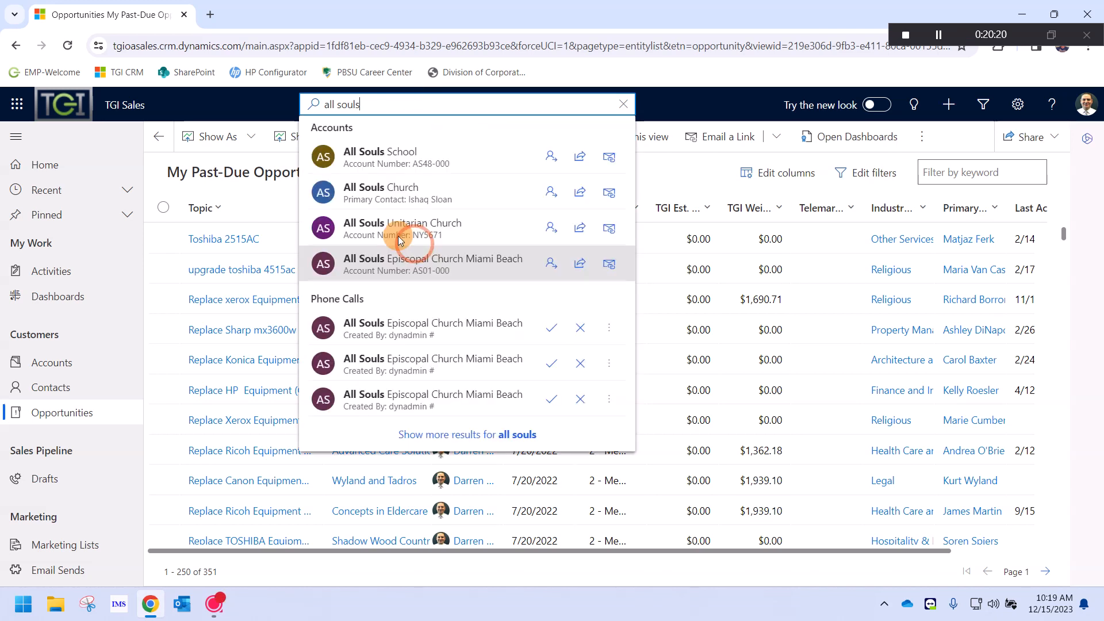
pyautogui.click(416, 253)
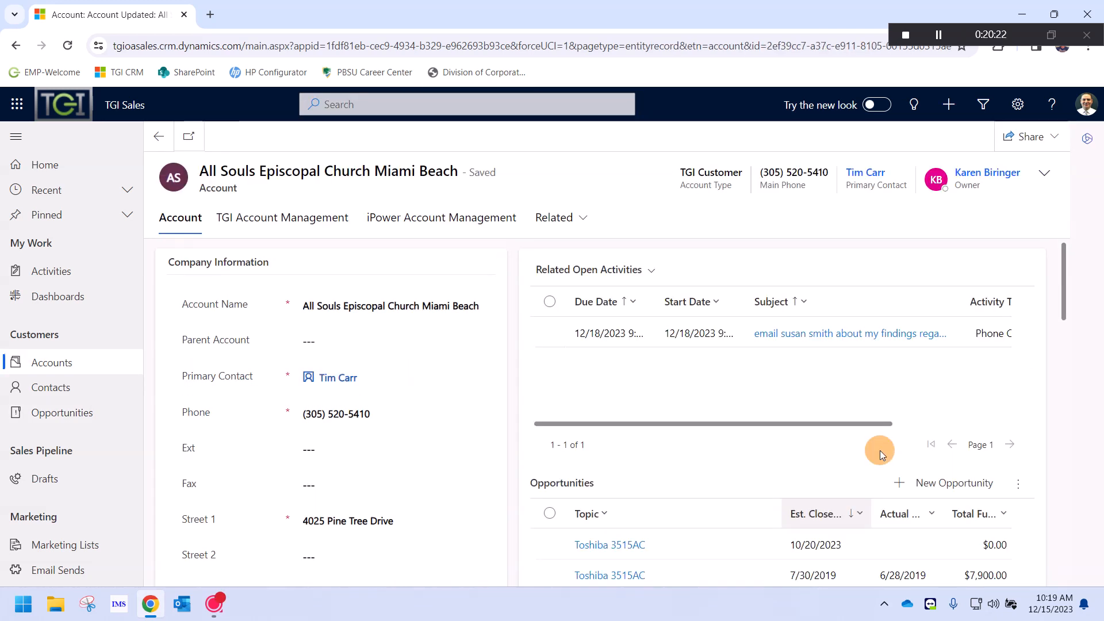
pyautogui.scroll(-1, 615, 404)
pyautogui.scroll(-2, 615, 404)
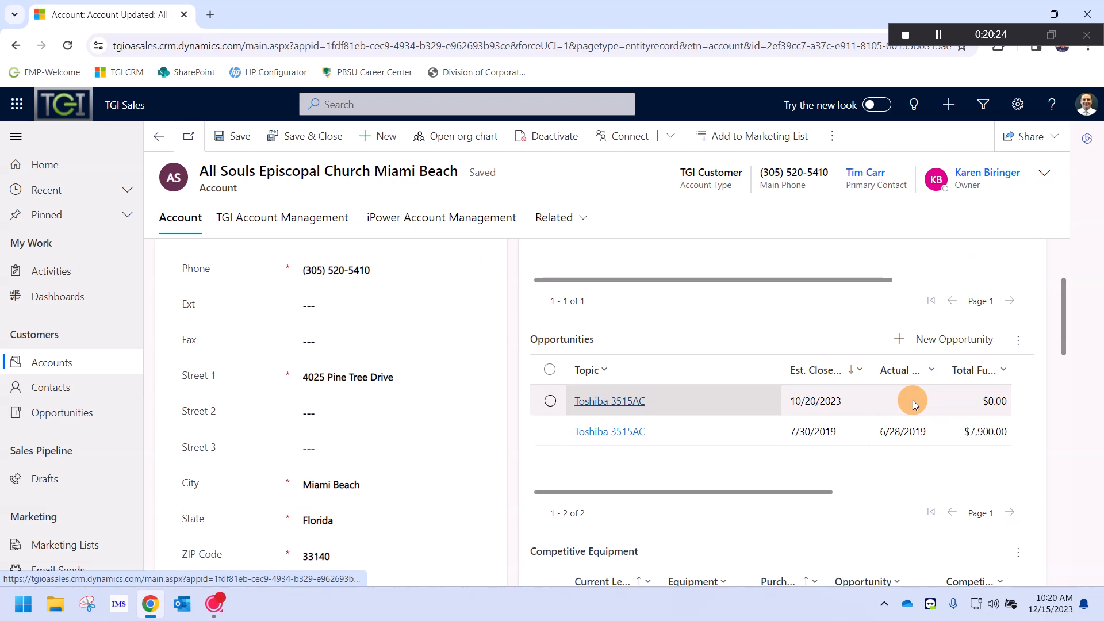
pyautogui.doubleClick(914, 404)
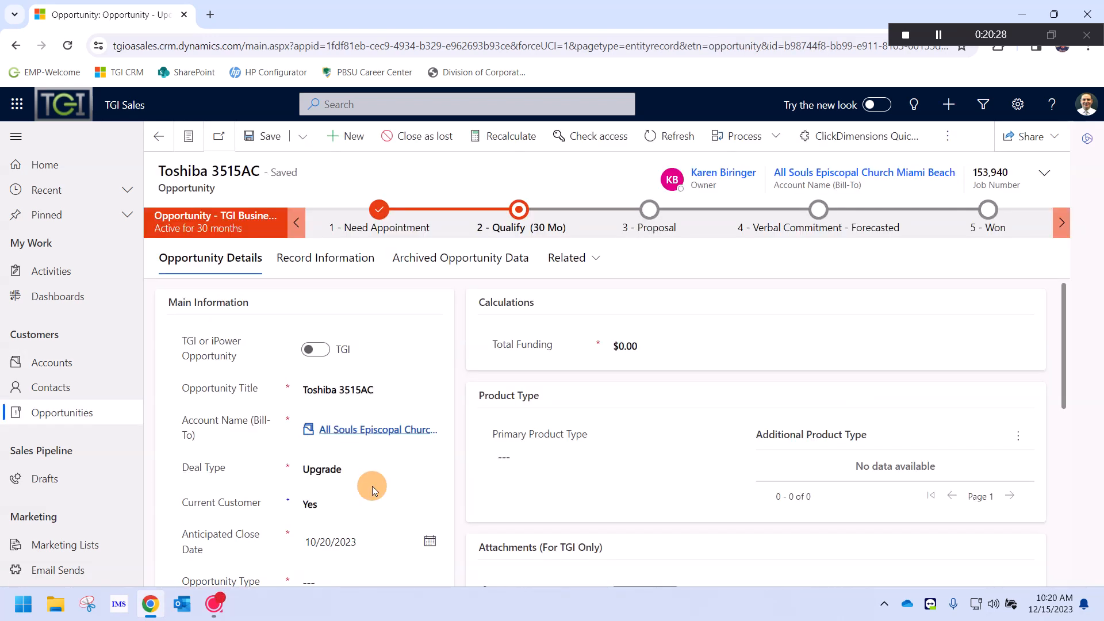
# Set the Toshiba 3515AC opportunity's anticipated close date to June 18, 2024
pyautogui.scroll(-1, 371, 485)
pyautogui.click(431, 471)
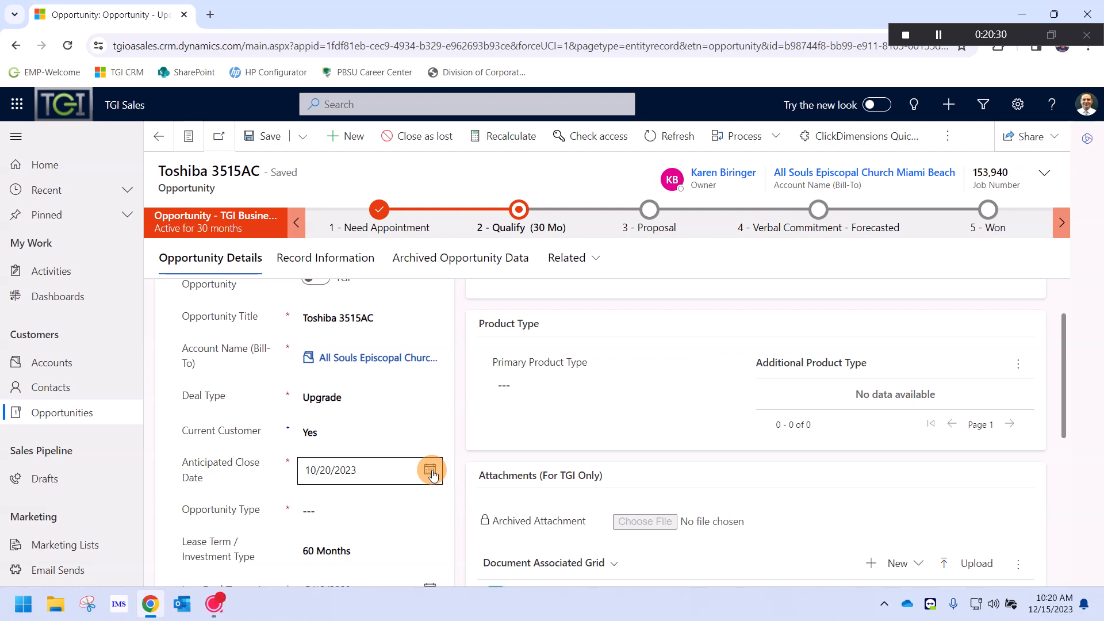
pyautogui.click(432, 471)
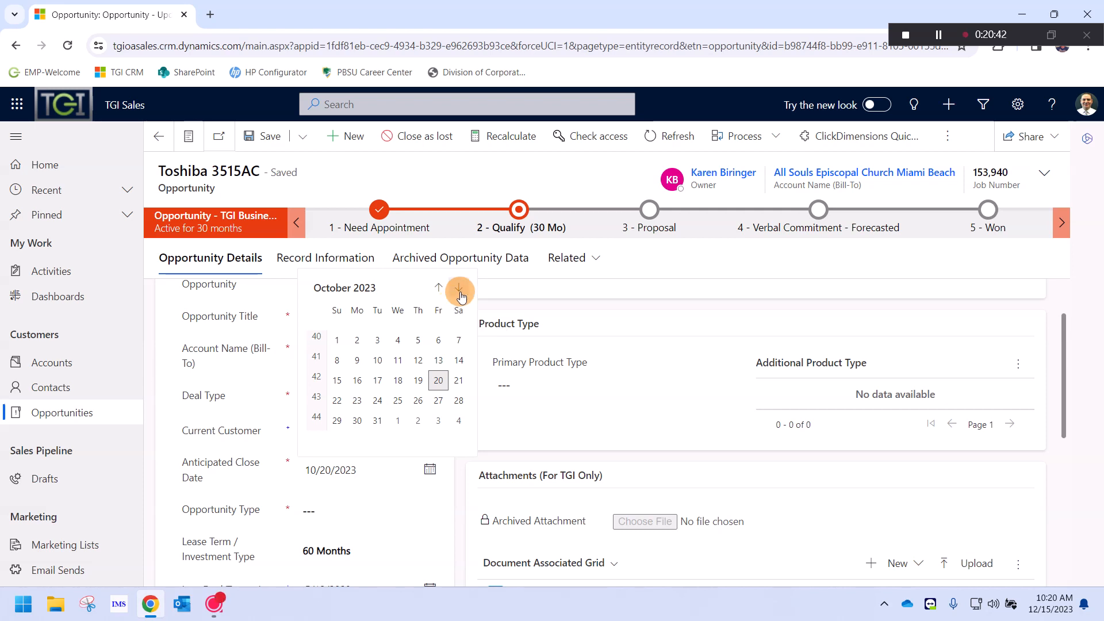
pyautogui.click(460, 292)
pyautogui.click(460, 292)
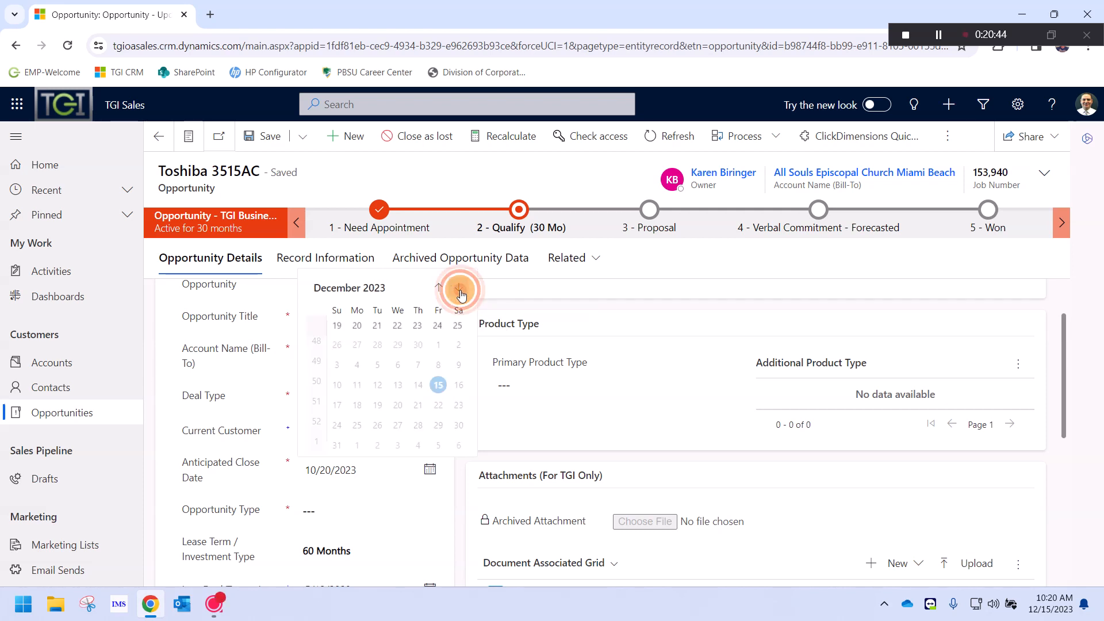
pyautogui.click(460, 292)
pyautogui.click(460, 292)
pyautogui.click(460, 292)
pyautogui.click(460, 292)
pyautogui.click(459, 292)
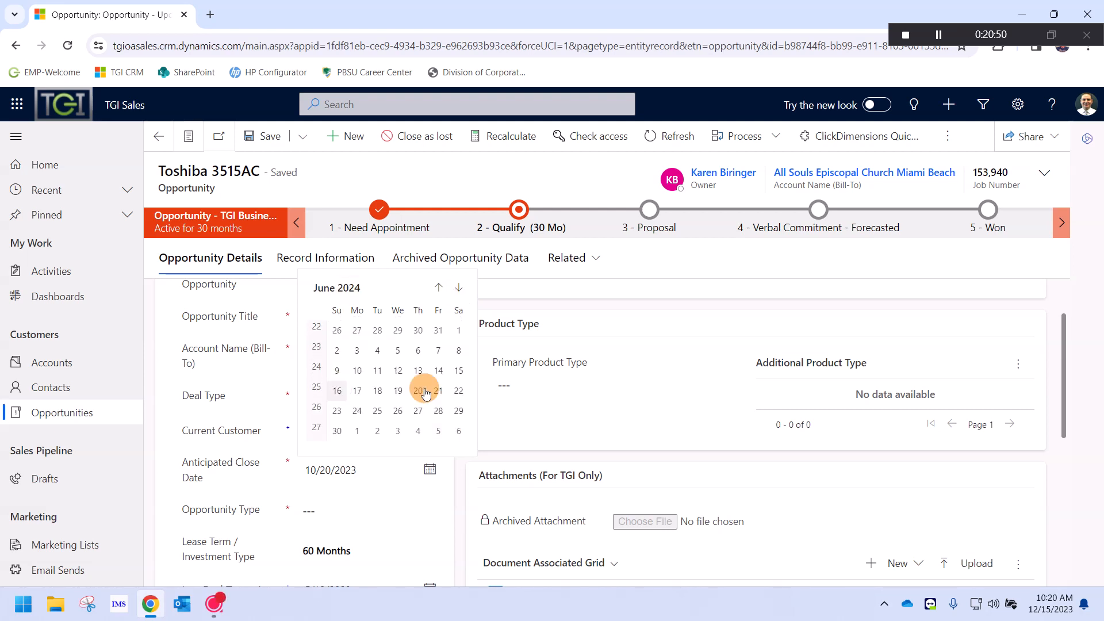
pyautogui.click(379, 392)
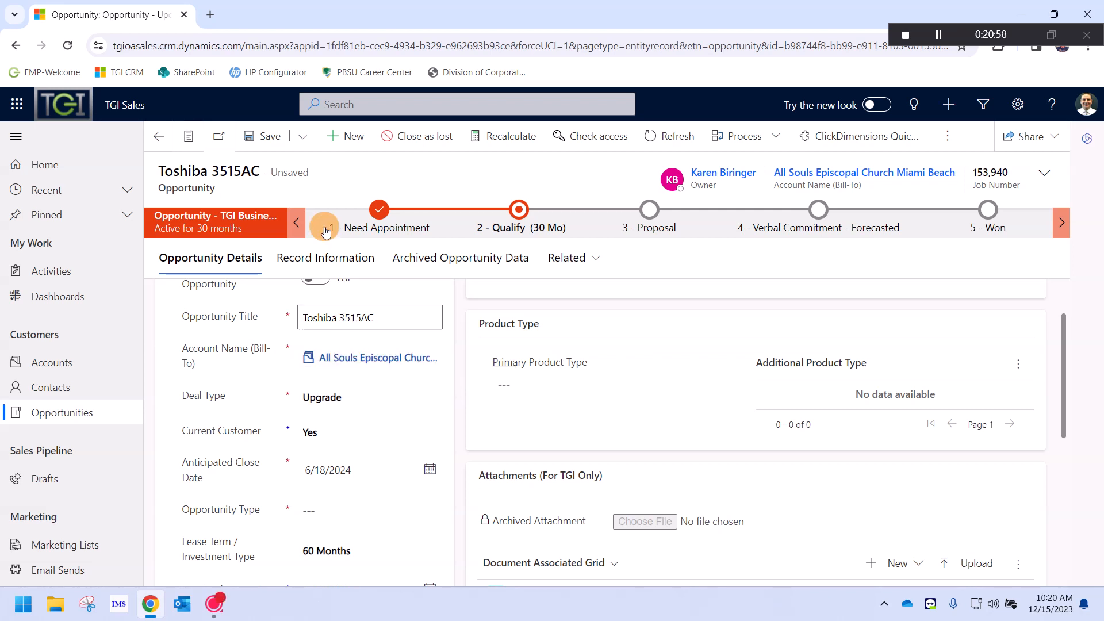
# Set the opportunity type to TGI Hardware and save and close the opportunity
pyautogui.click(300, 140)
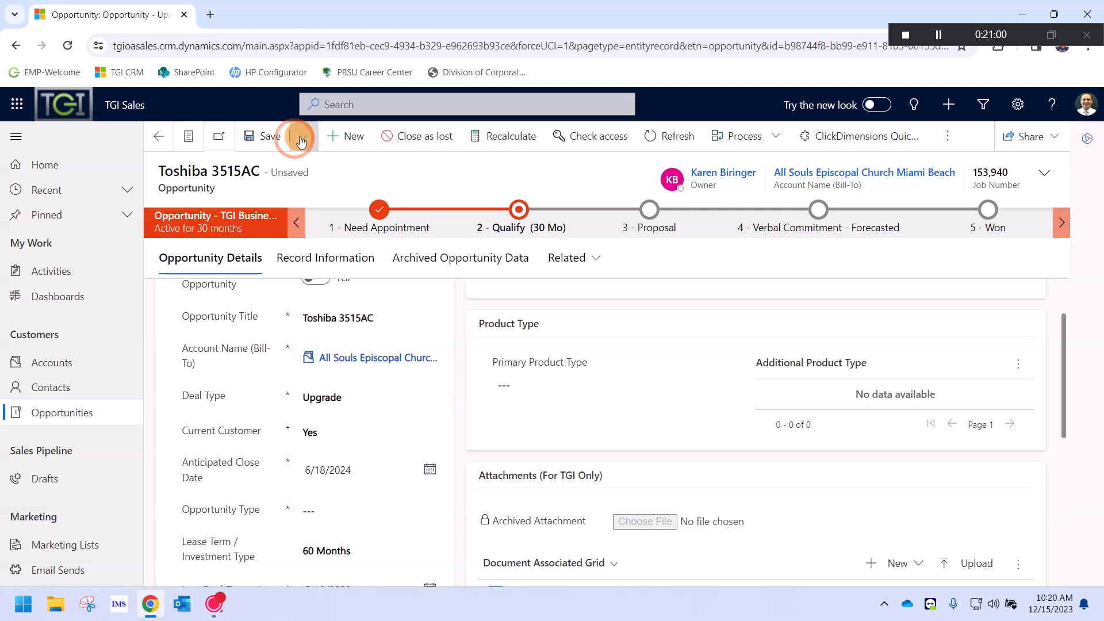
pyautogui.click(322, 173)
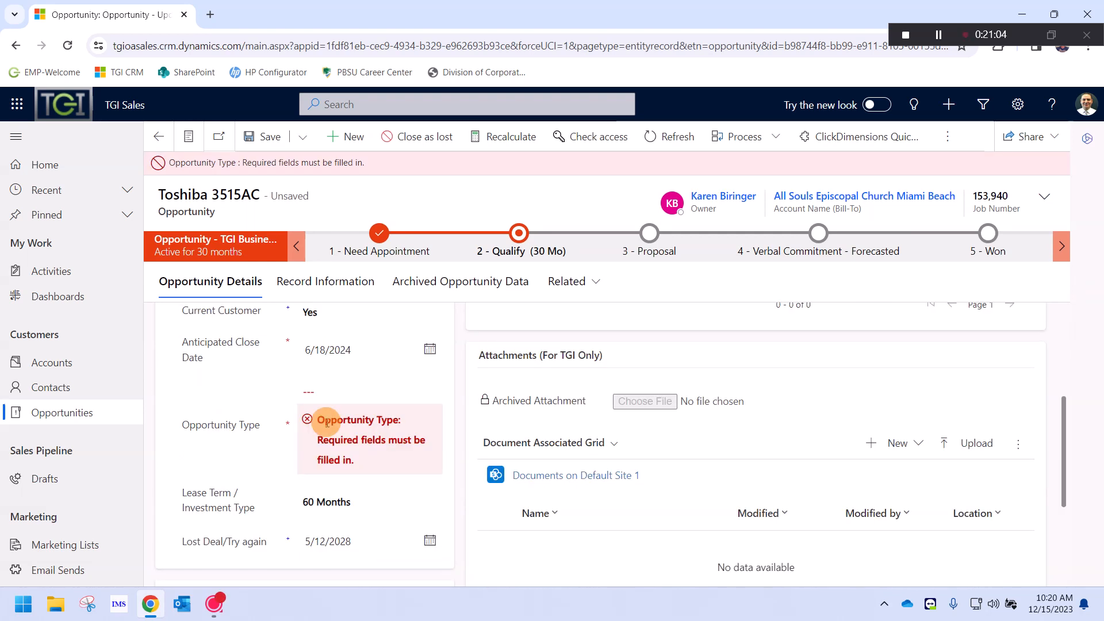
pyautogui.scroll(-2, 310, 416)
pyautogui.click(352, 387)
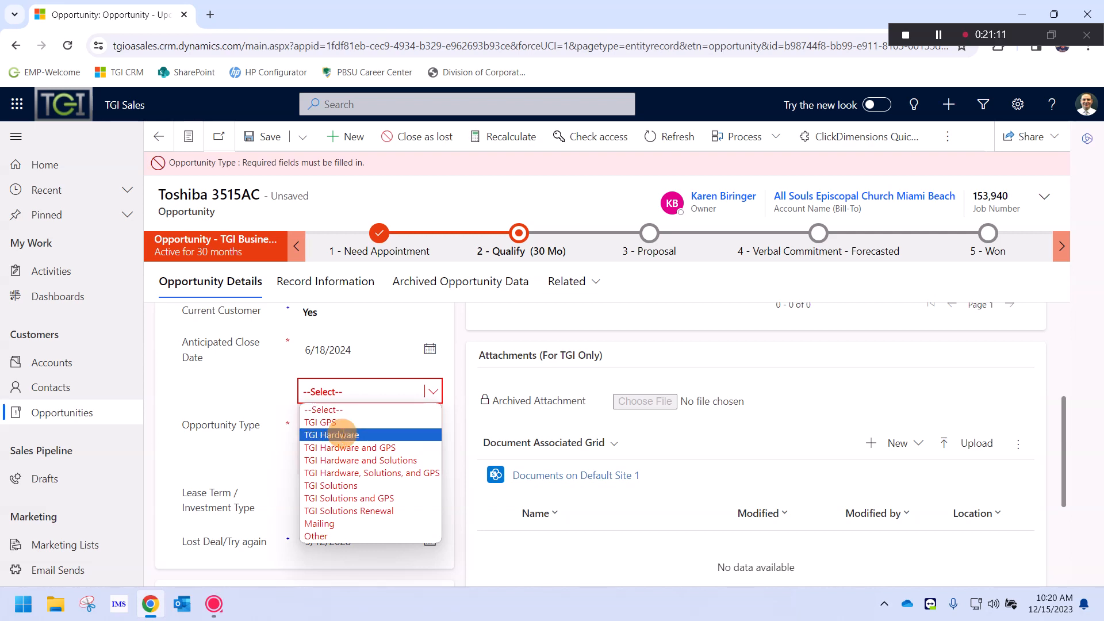
pyautogui.click(340, 435)
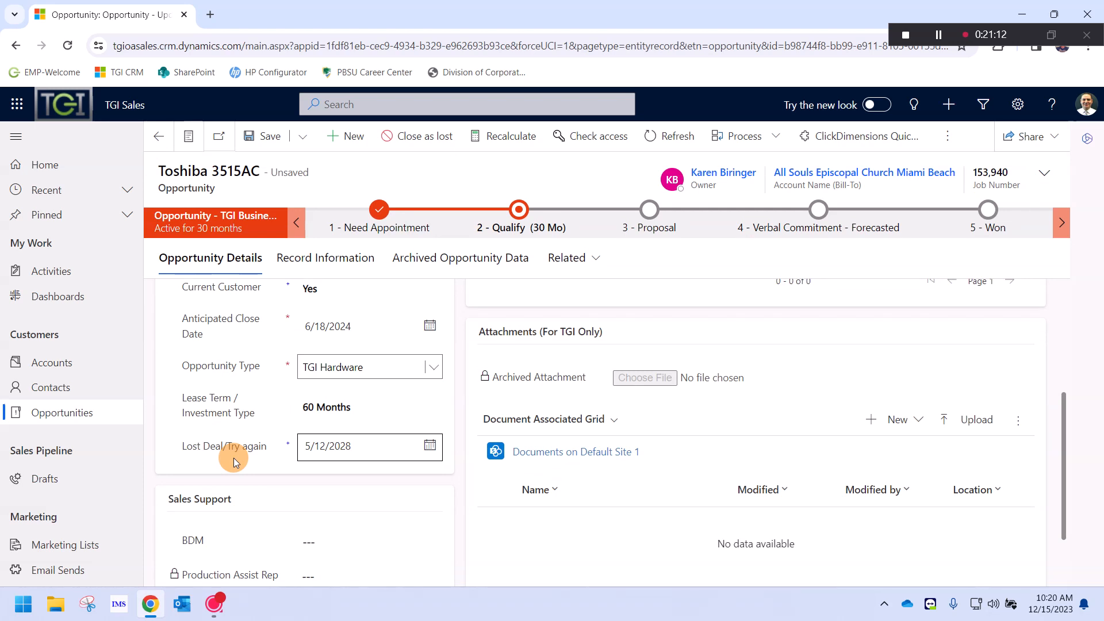
pyautogui.click(295, 141)
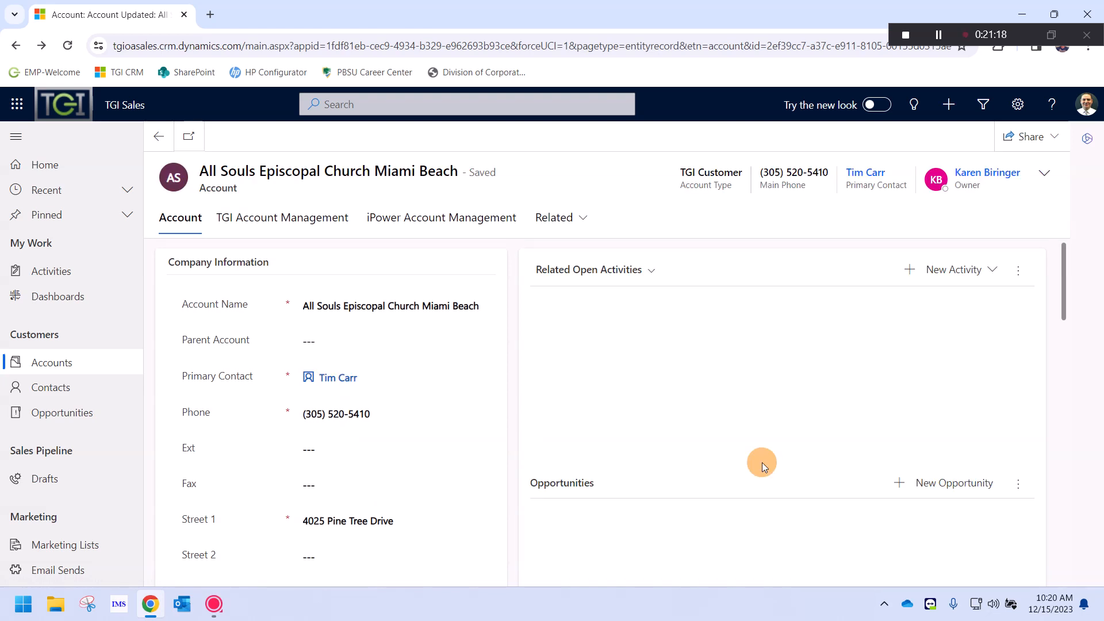
pyautogui.scroll(-3, 677, 409)
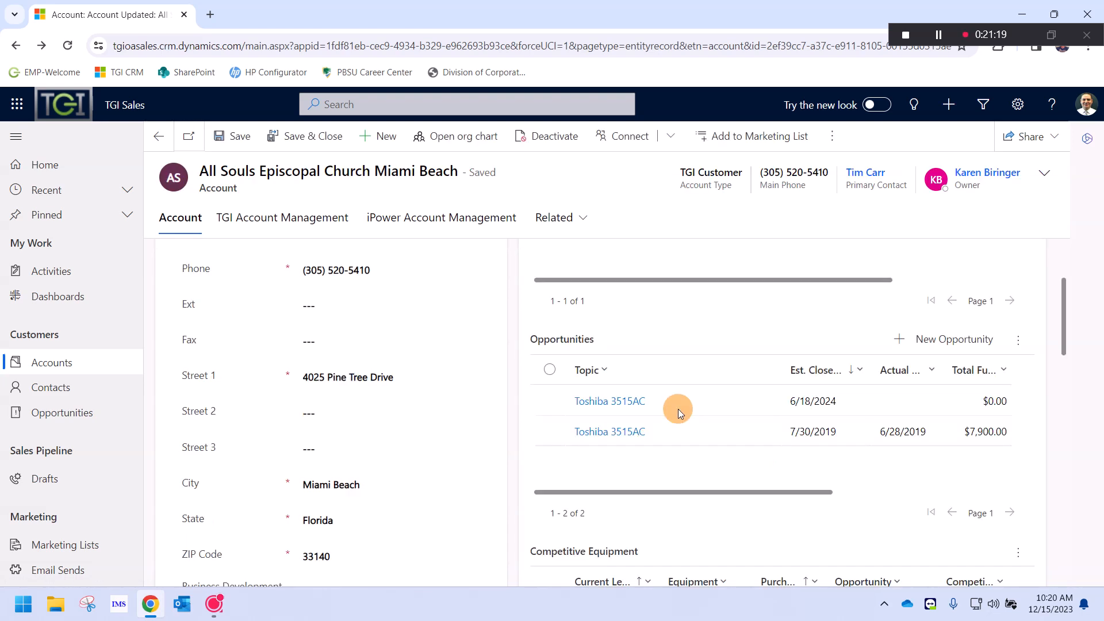
pyautogui.click(804, 406)
pyautogui.scroll(2, 471, 257)
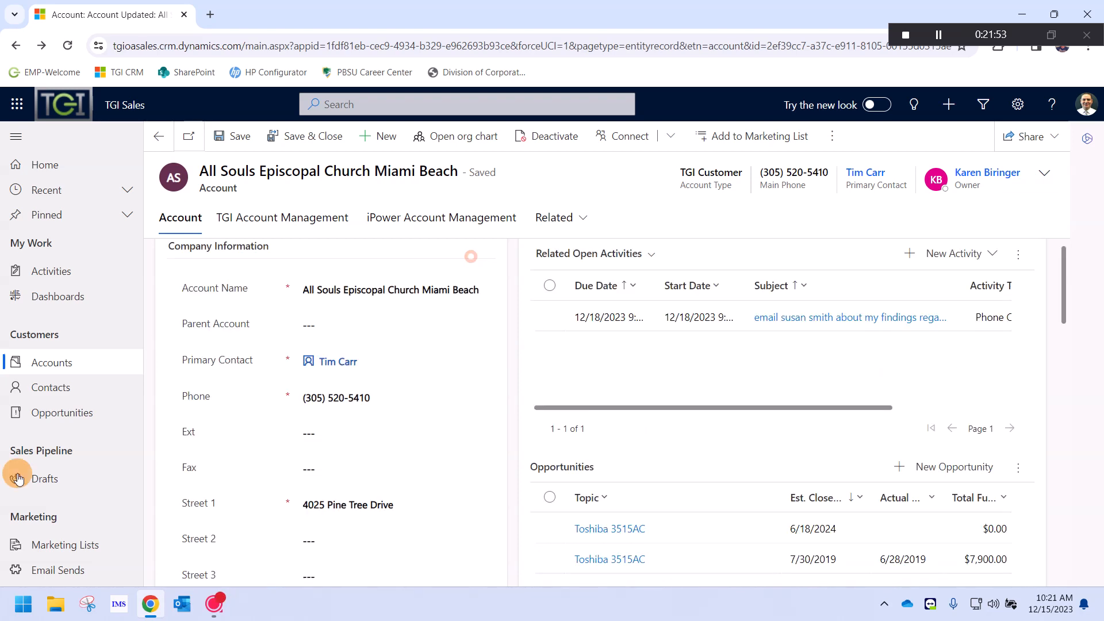
pyautogui.doubleClick(19, 478)
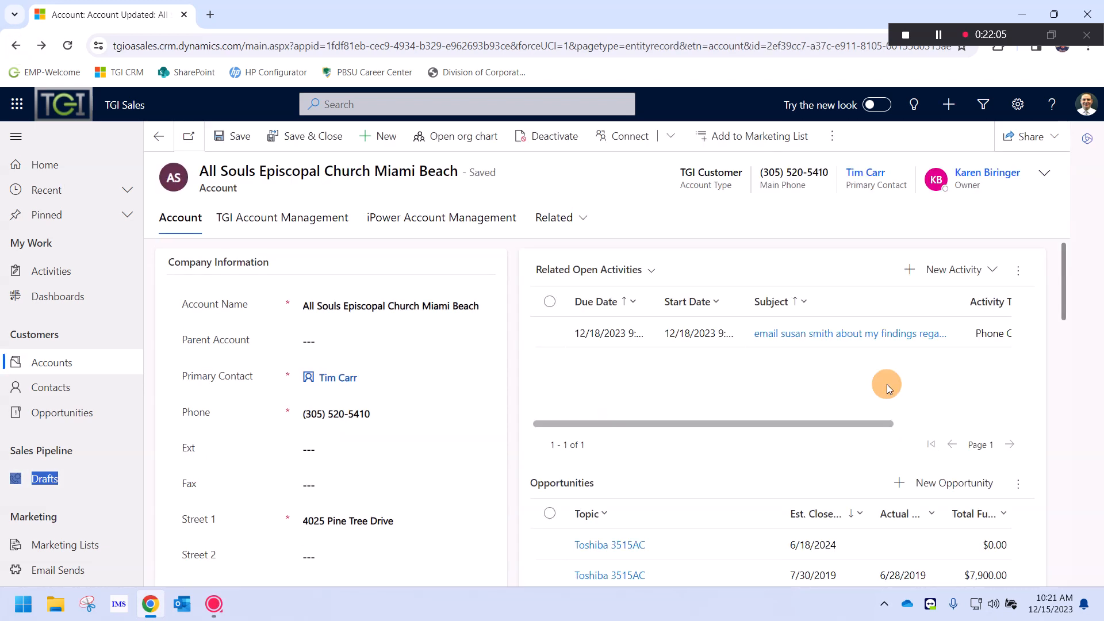
pyautogui.scroll(-1, 888, 368)
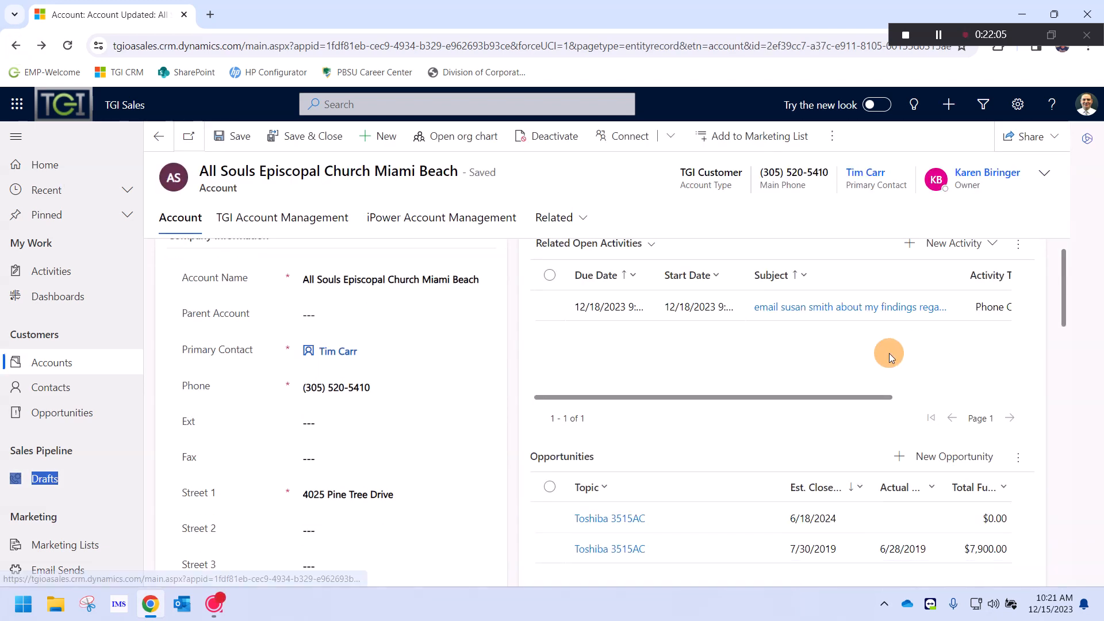
pyautogui.scroll(-1, 889, 353)
pyautogui.scroll(2, 867, 393)
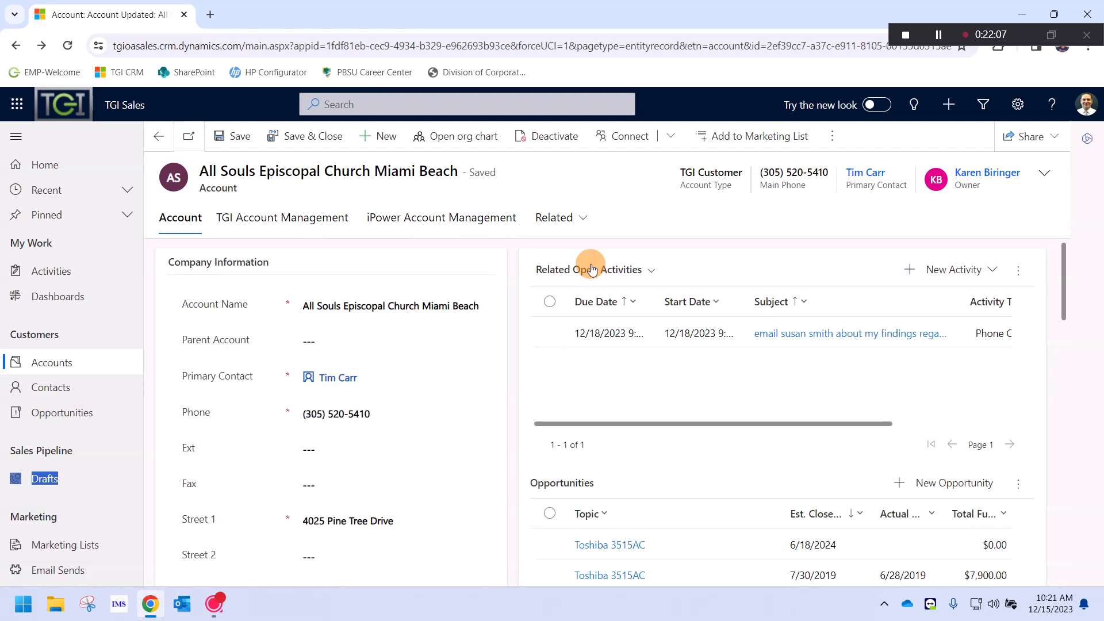